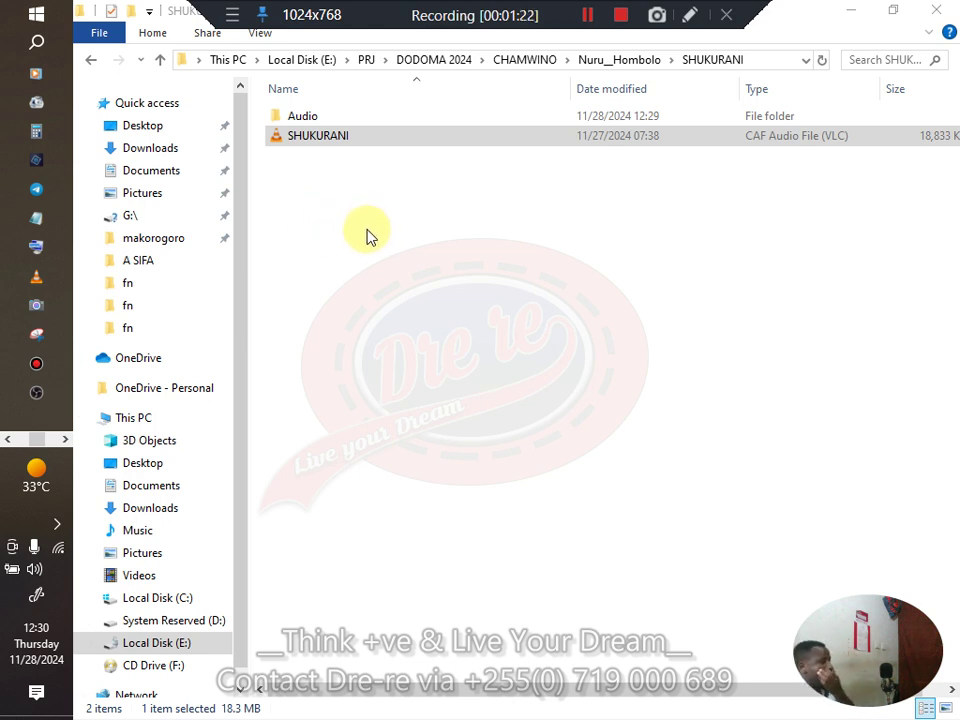
Open FormatFactory, restore the SHUKURANI folder window to a smaller size and dismiss the FormatFactory update offer
{"action": "left_click", "coordinate": [64, 439]}
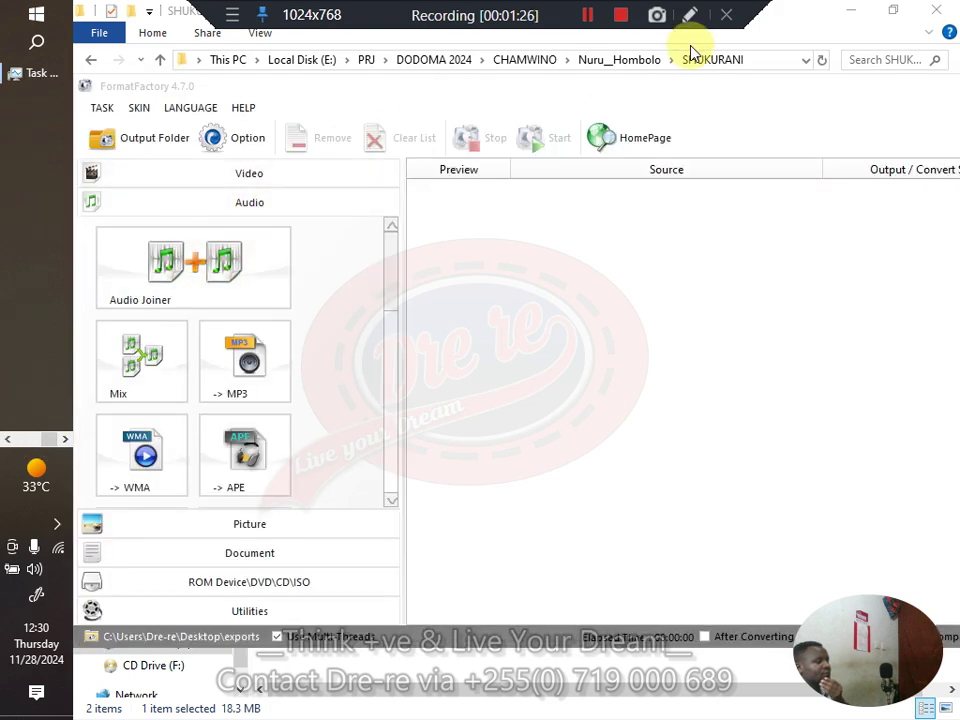
{"action": "left_click", "coordinate": [884, 16]}
{"action": "left_click", "coordinate": [654, 133]}
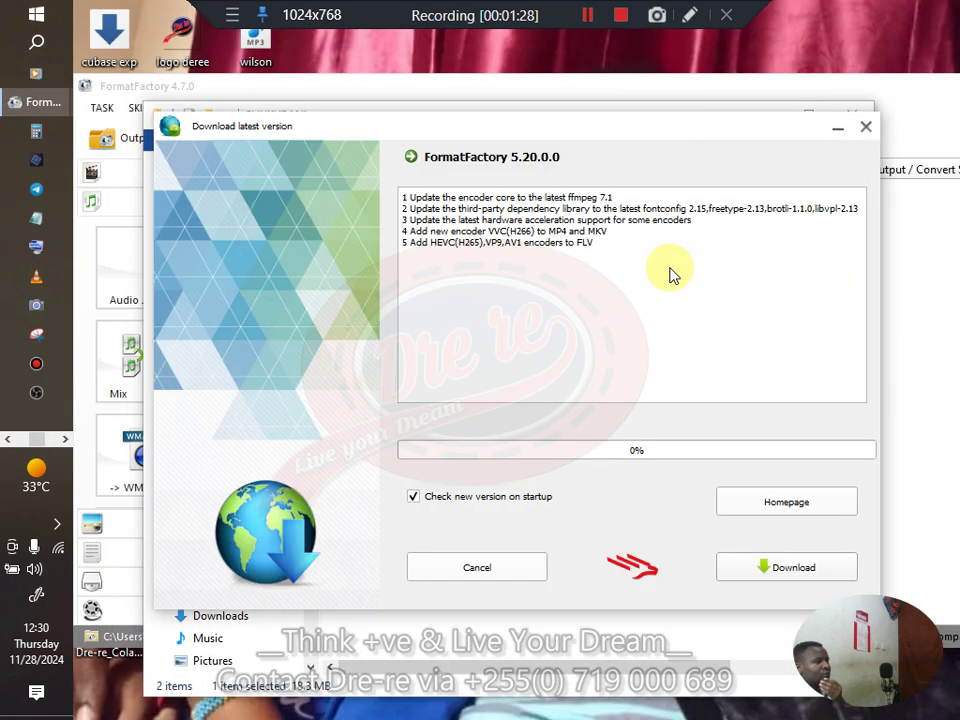
{"action": "left_click", "coordinate": [864, 130]}
Arrange the SHUKURANI folder window above the FormatFactory window so that both are accessible
{"action": "left_click_drag", "start_coordinate": [677, 122], "coordinate": [705, 253]}
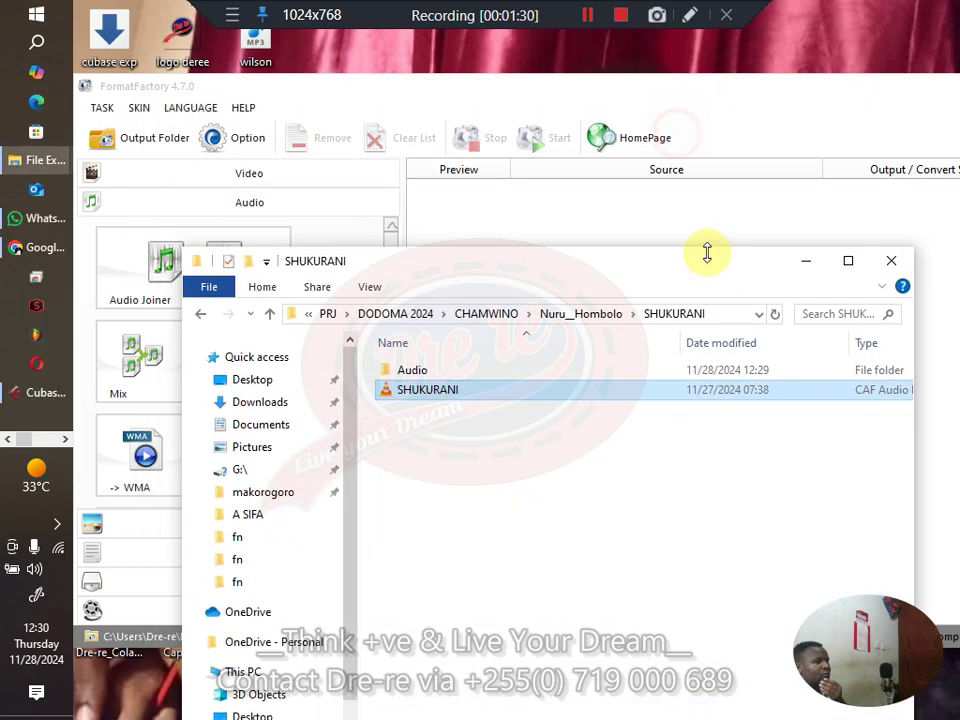
{"action": "left_click", "coordinate": [649, 94]}
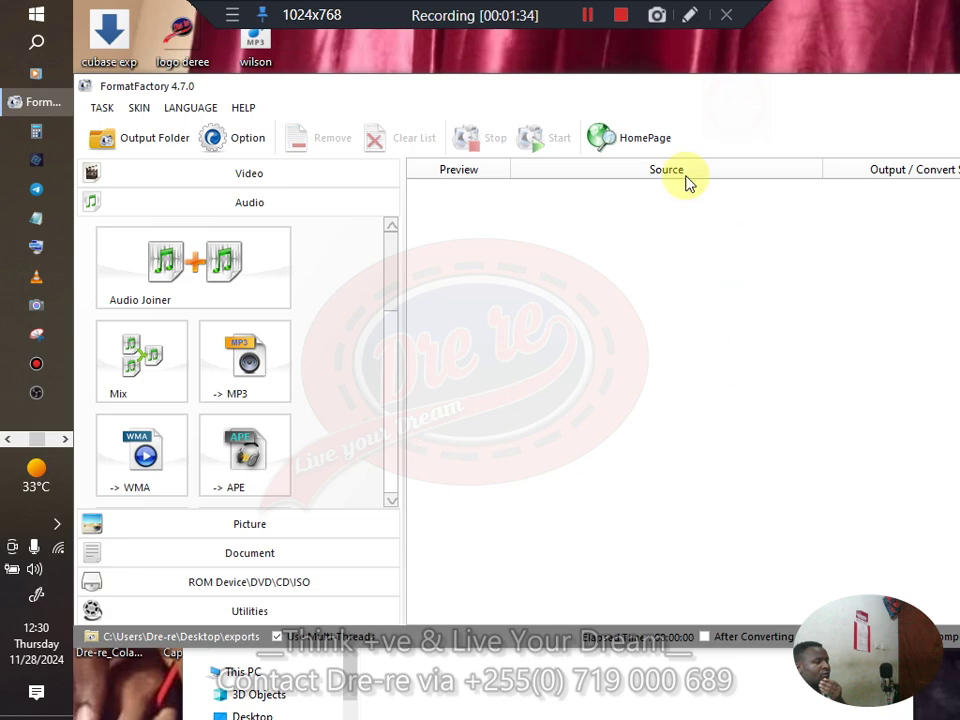
{"action": "left_click_drag", "start_coordinate": [620, 86], "coordinate": [514, 340]}
{"action": "left_click", "coordinate": [542, 262]}
{"action": "left_click_drag", "start_coordinate": [542, 262], "coordinate": [501, 63]}
{"action": "left_click", "coordinate": [891, 347]}
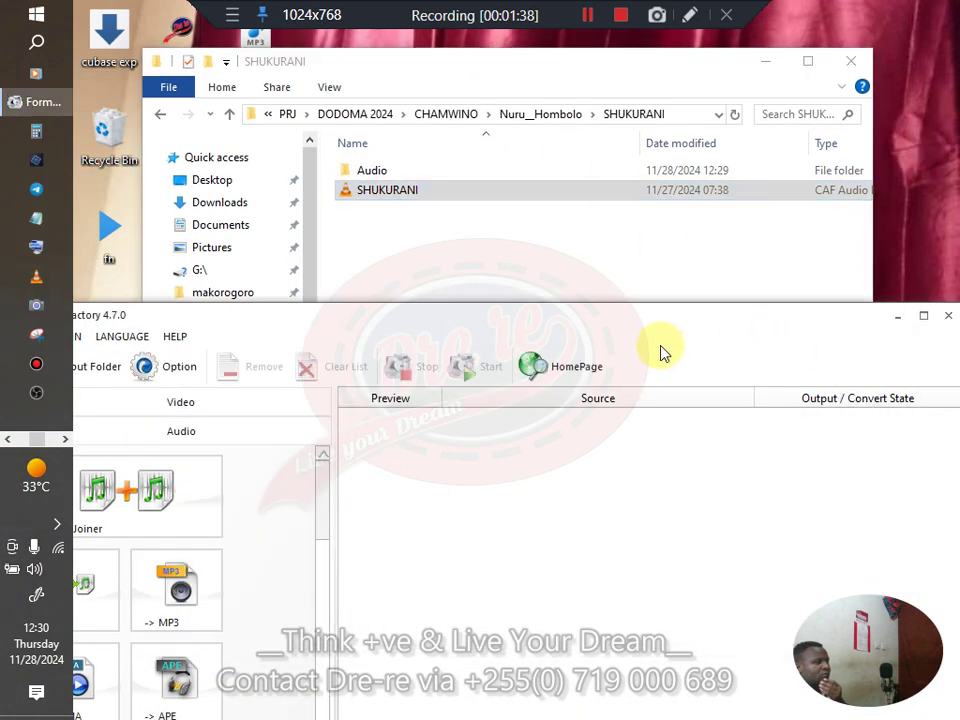
{"action": "left_click_drag", "start_coordinate": [596, 326], "coordinate": [726, 311]}
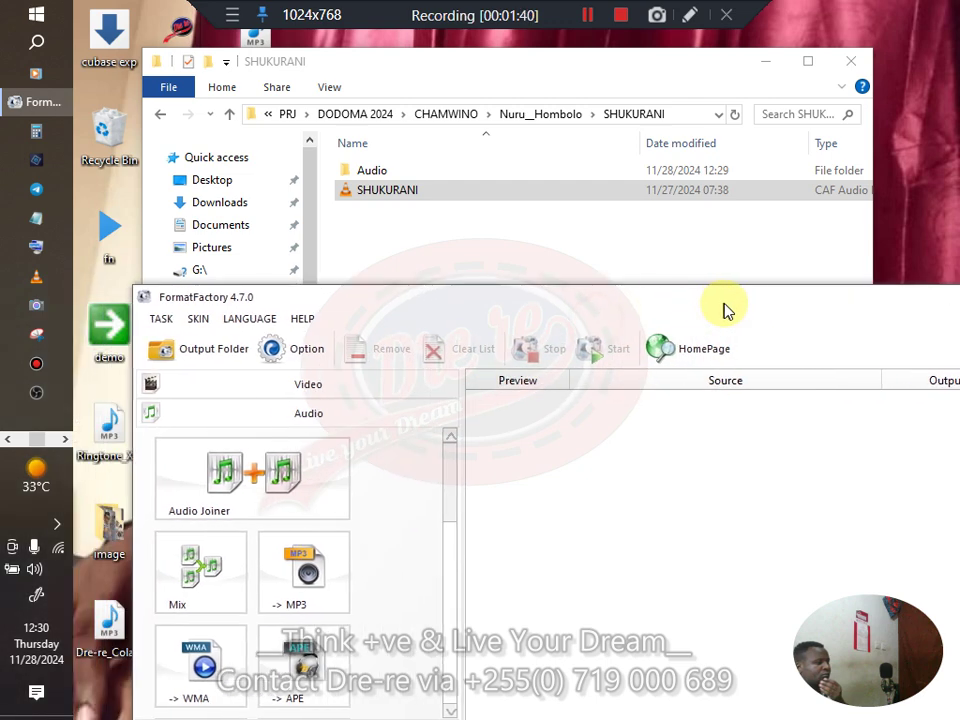
Add SHUKURANI.caf from the folder to a new MP3 conversion task and start the conversion
{"action": "left_click", "coordinate": [291, 597]}
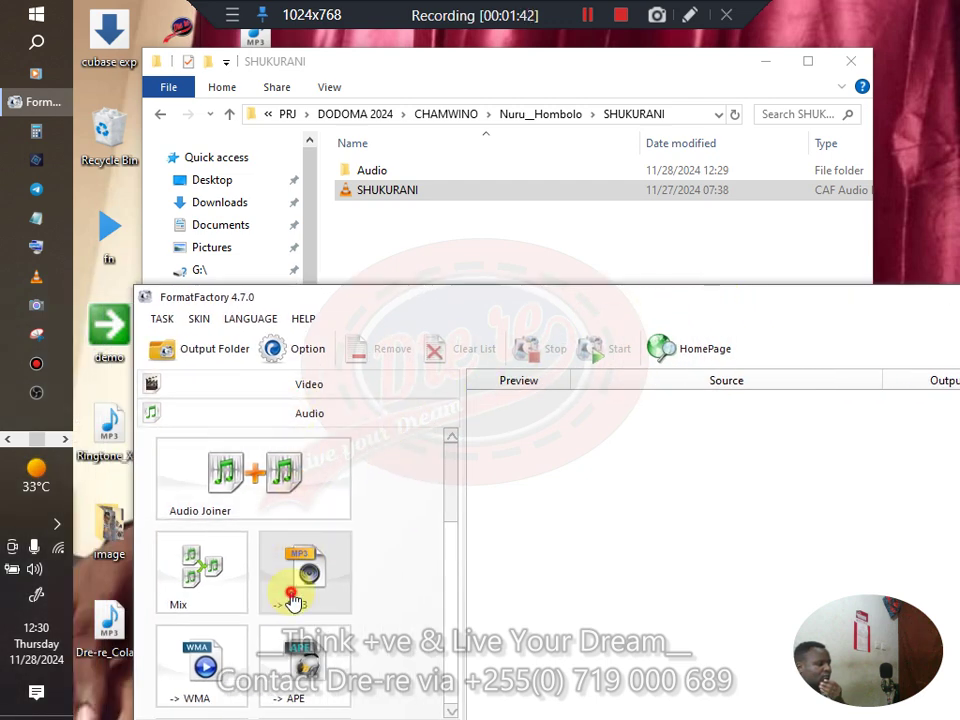
{"action": "left_click_drag", "start_coordinate": [564, 166], "coordinate": [542, 292]}
{"action": "left_click_drag", "start_coordinate": [400, 195], "coordinate": [548, 444]}
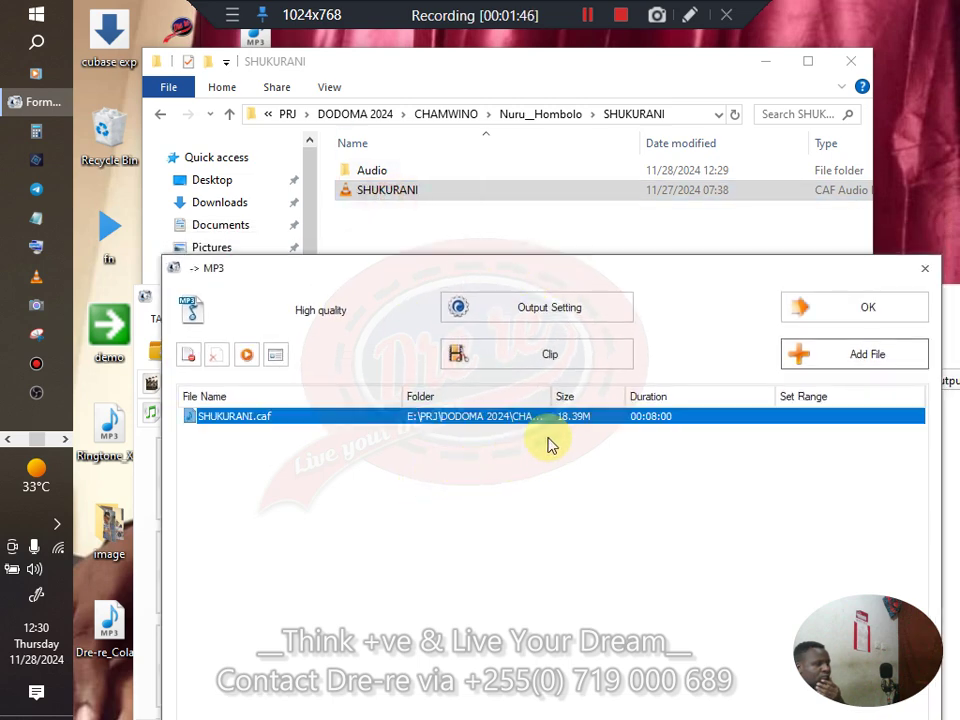
{"action": "left_click", "coordinate": [860, 309]}
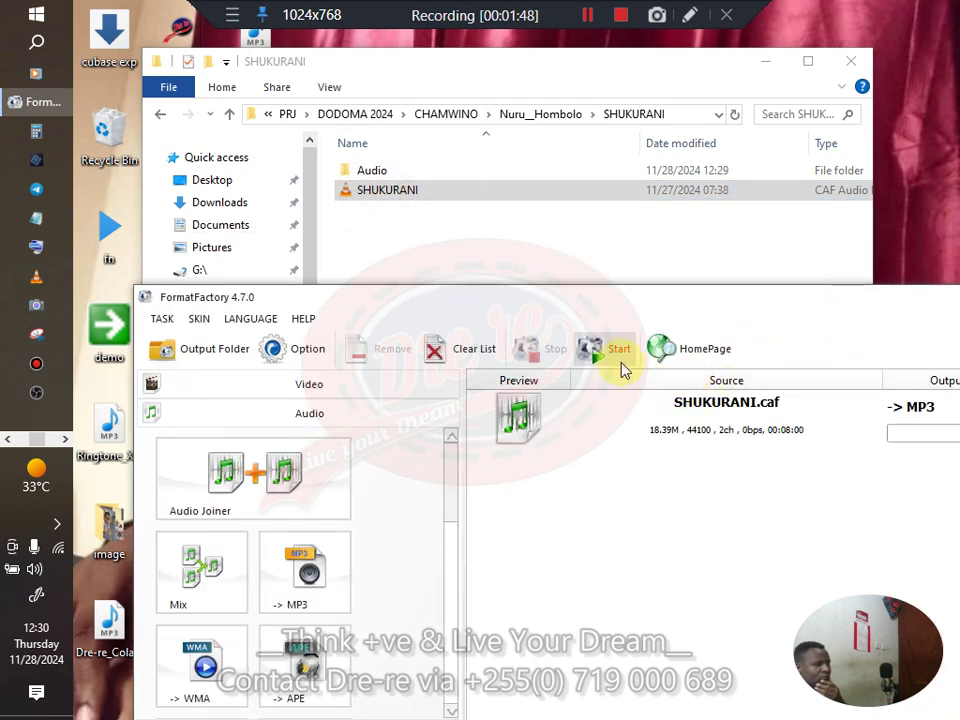
{"action": "left_click", "coordinate": [612, 355]}
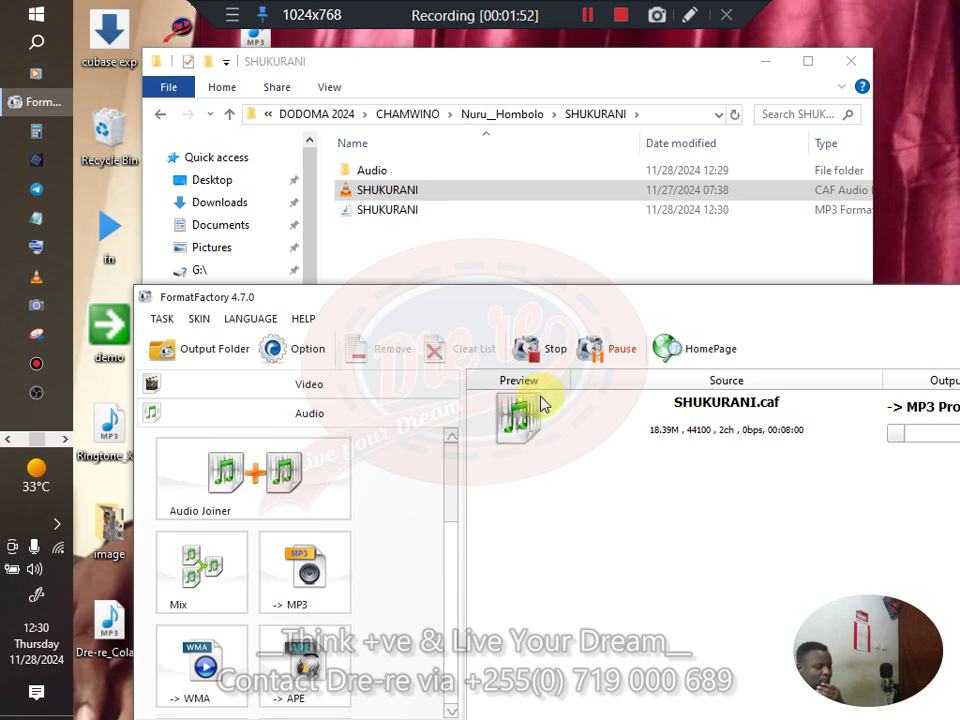
Close FormatFactory and delete the original SHUKURANI CAF audio file from the folder
{"action": "left_click_drag", "start_coordinate": [660, 298], "coordinate": [327, 300]}
{"action": "left_click", "coordinate": [771, 298]}
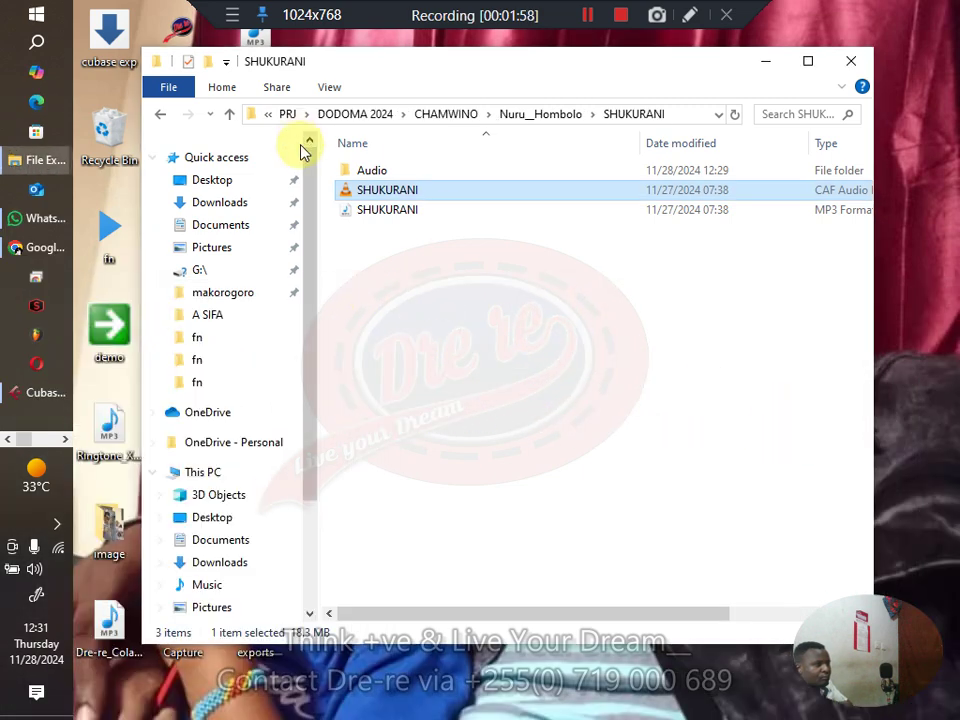
{"action": "left_click", "coordinate": [386, 191]}
{"action": "key", "text": "Delete"}
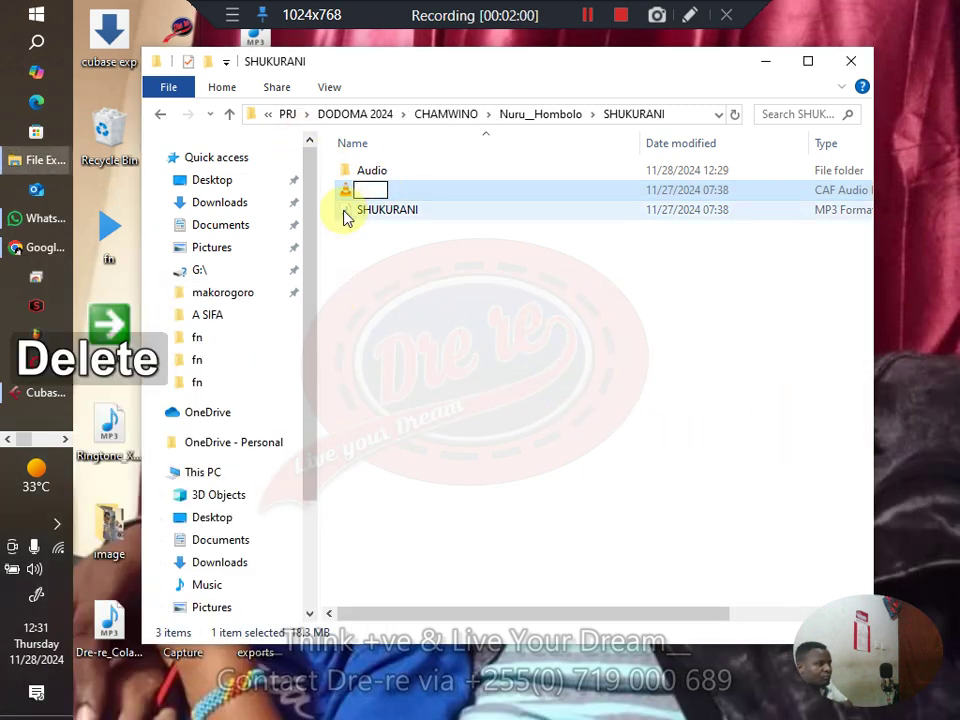
{"action": "key", "text": "Return"}
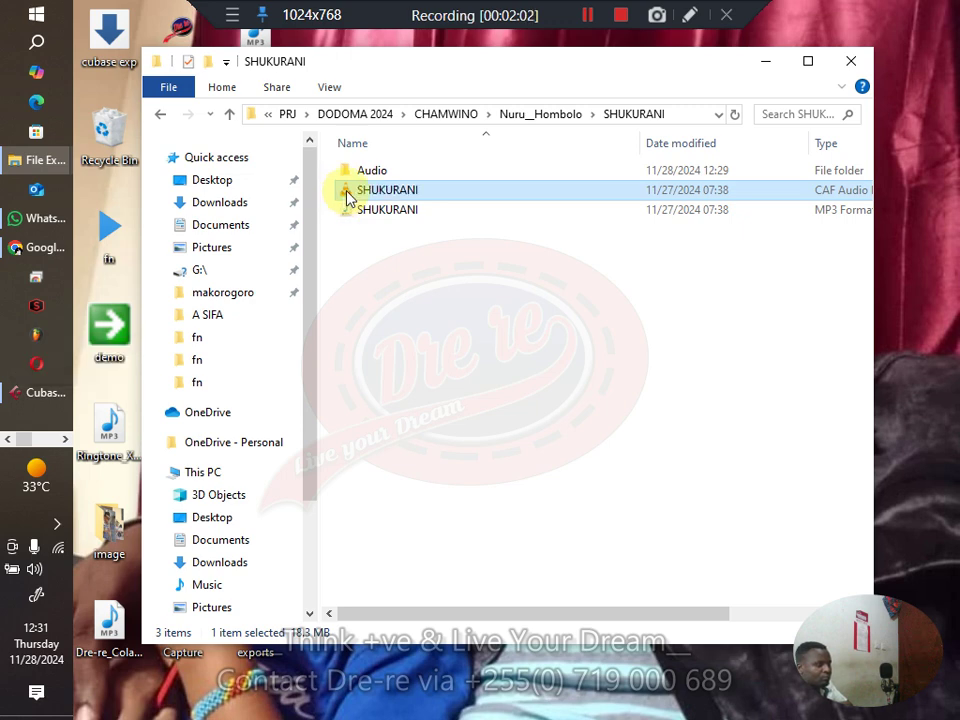
{"action": "key", "text": "Delete"}
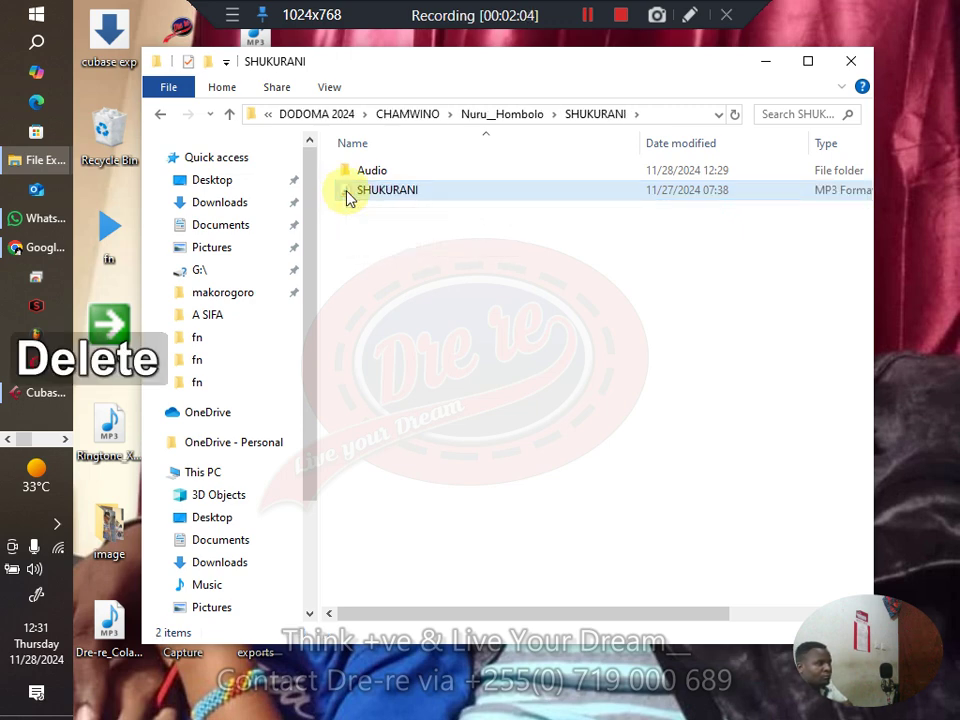
Switch to Cubase 5 and import the SHUKURANI MP3 from the folder, setting the import options to Do not Ask again
{"action": "left_click_drag", "start_coordinate": [350, 191], "coordinate": [499, 197]}
{"action": "left_click", "coordinate": [491, 439]}
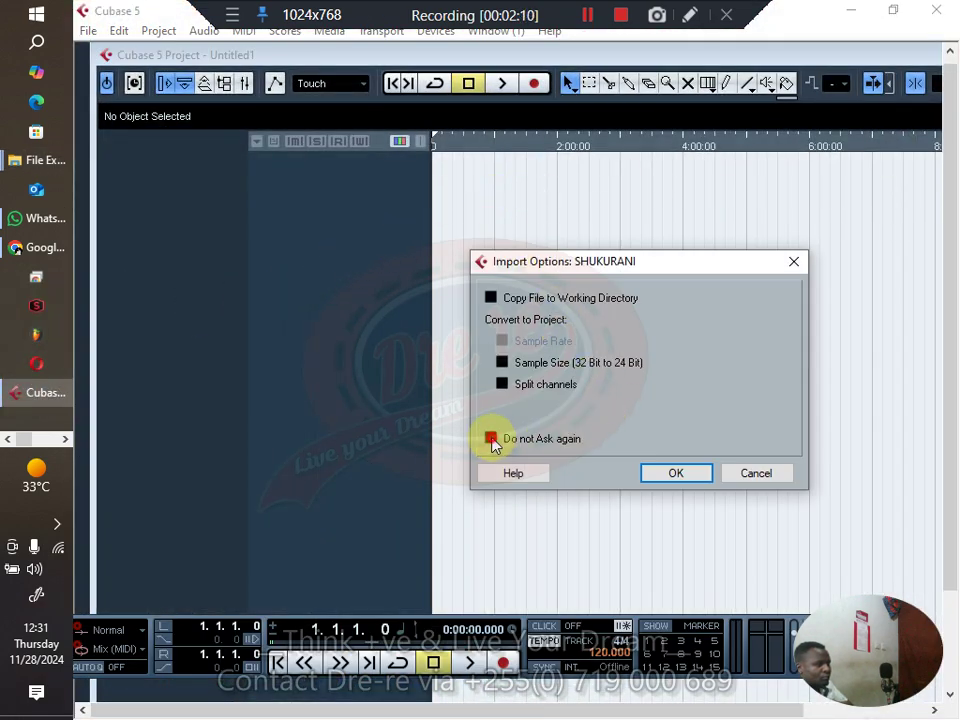
{"action": "left_click", "coordinate": [681, 472]}
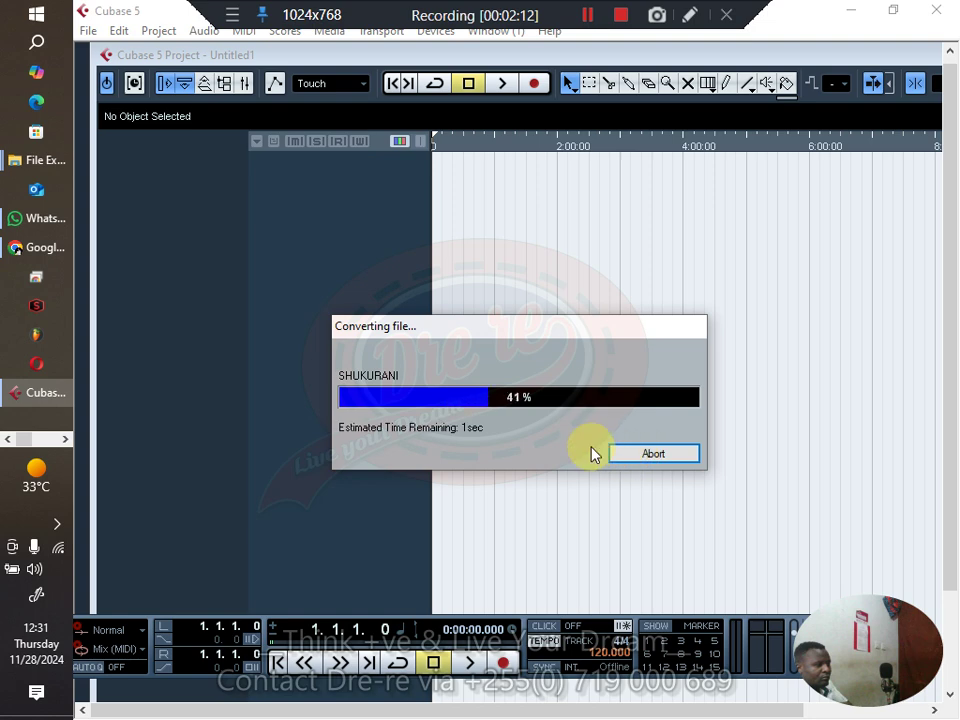
Start playback, set the locators around the SHUKURANI clip and jump to its start
{"action": "key", "text": "space"}
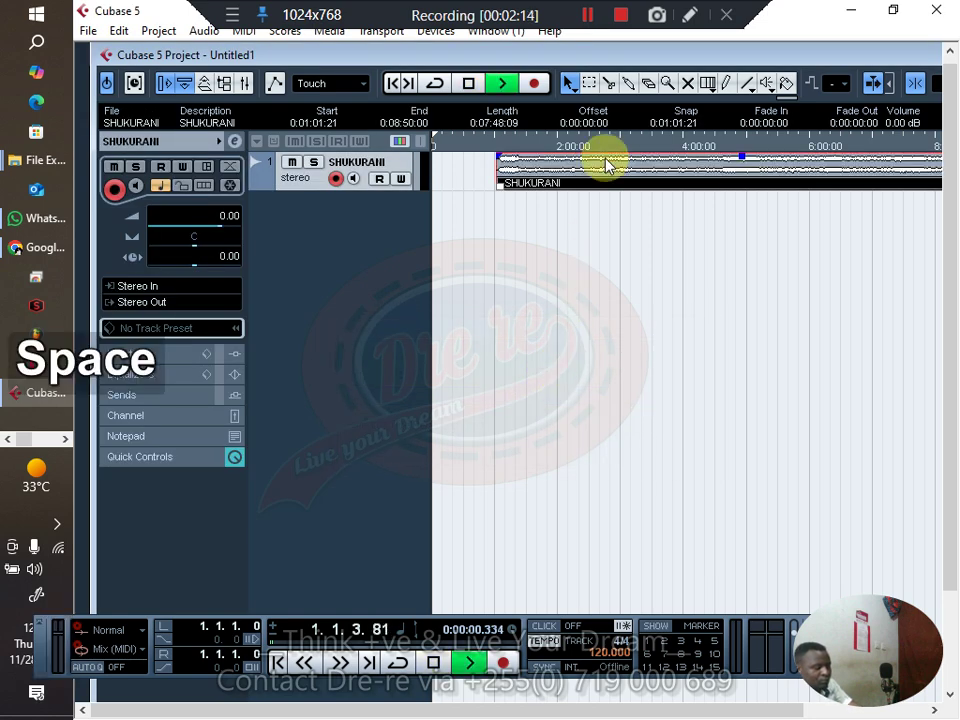
{"action": "key", "text": "p"}
{"action": "key", "text": "l"}
{"action": "key", "text": "g"}
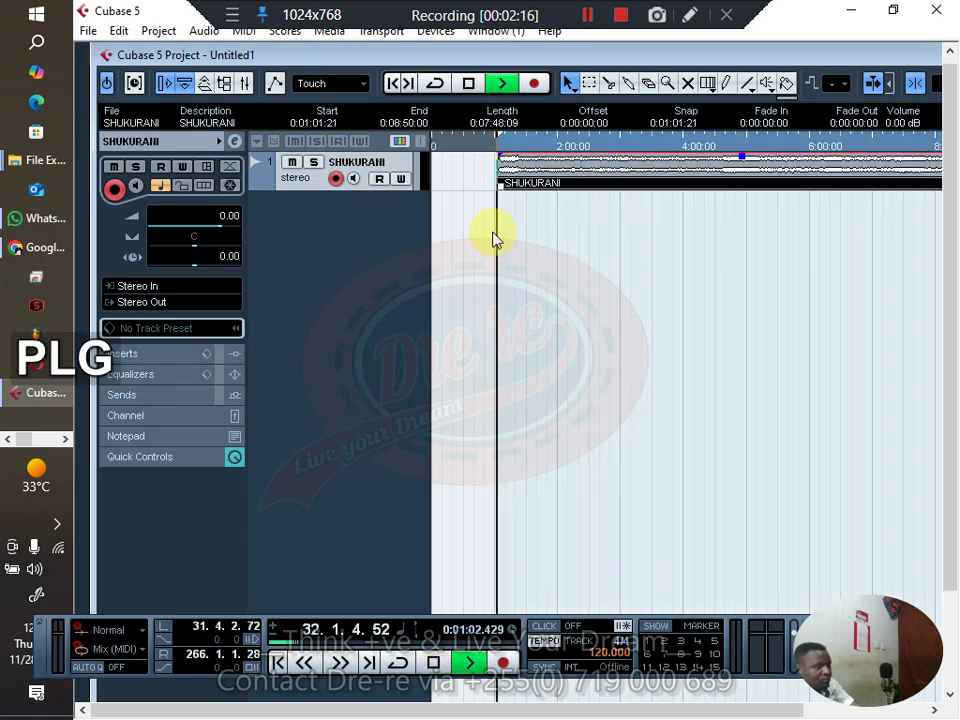
Maximize the project window and enlarge the SHUKURANI track's height, fitting the whole clip's waveform in the timeline
{"action": "double_click", "coordinate": [525, 54]}
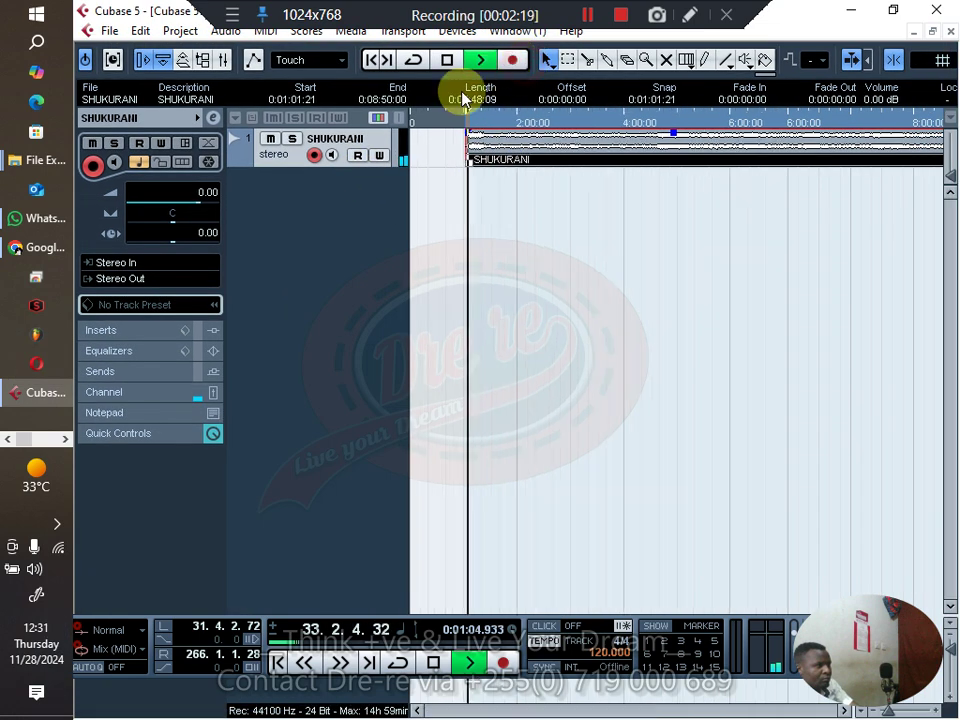
{"action": "left_click", "coordinate": [359, 157]}
{"action": "left_click_drag", "start_coordinate": [360, 205], "coordinate": [343, 252]}
{"action": "key", "text": "h"}
{"action": "key", "text": "h"}
{"action": "key", "text": "h"}
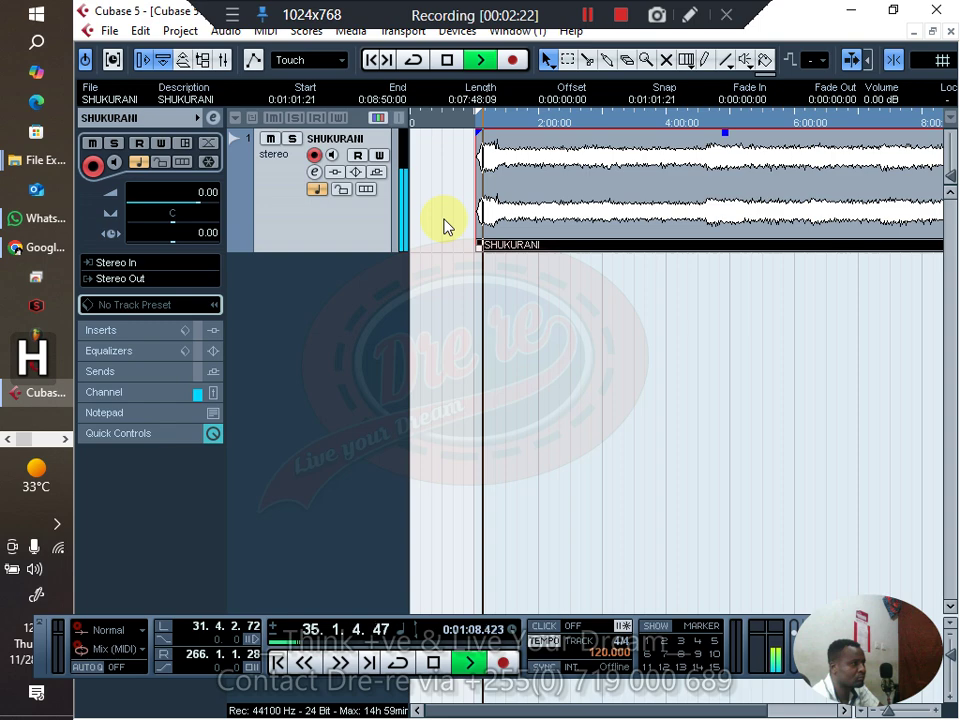
{"action": "key", "text": "g"}
{"action": "key", "text": "g"}
{"action": "key", "text": "g"}
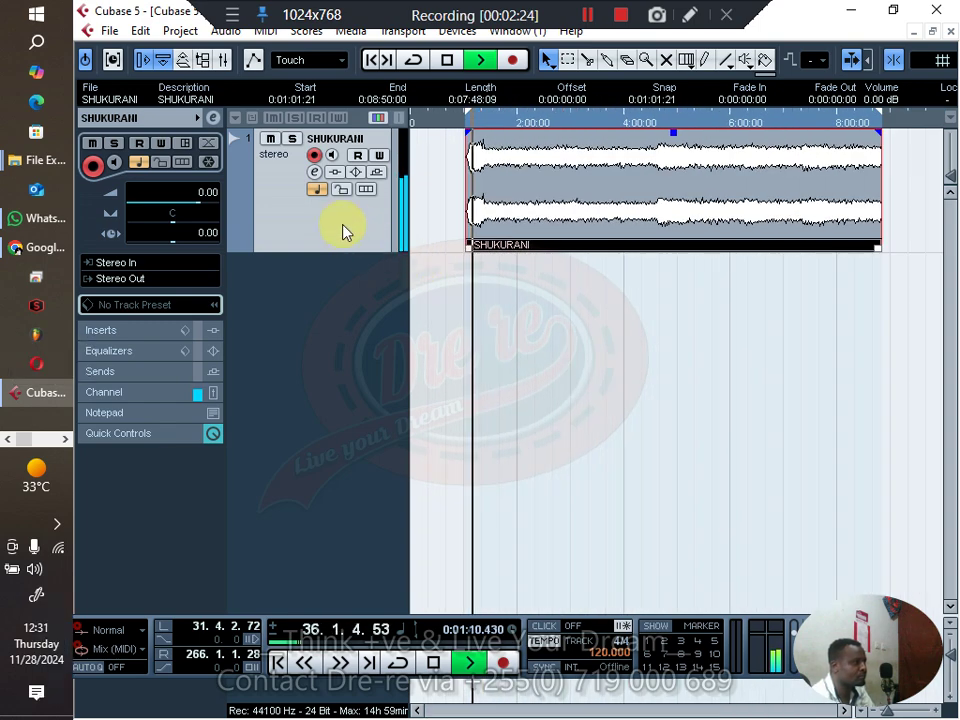
Open the Mixer and set the Stereo In channel's level to -6
{"action": "left_click", "coordinate": [223, 58]}
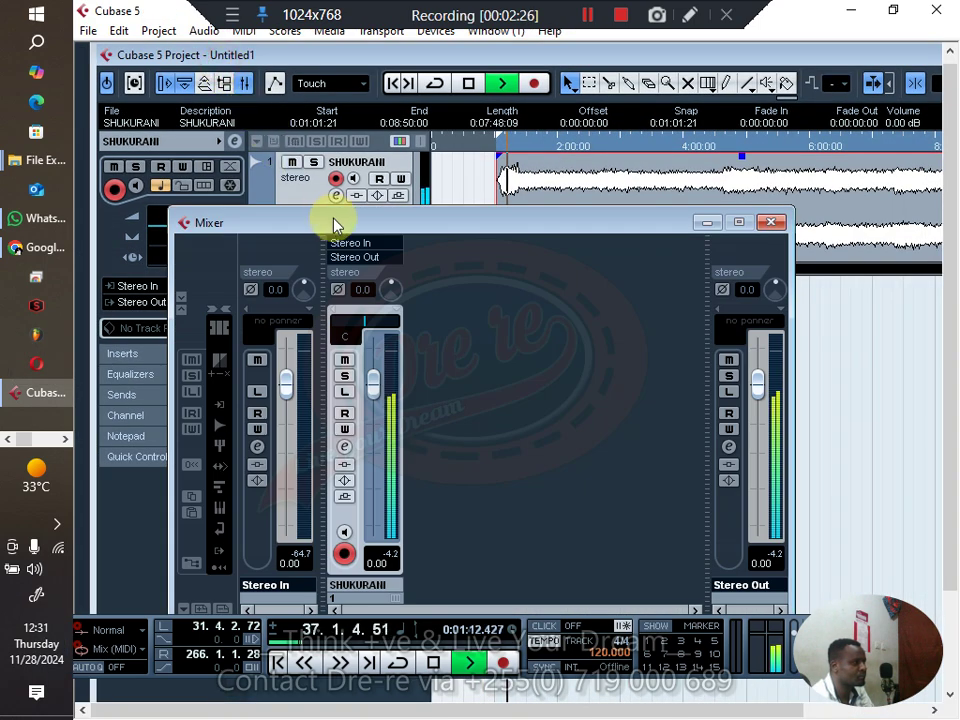
{"action": "left_click_drag", "start_coordinate": [334, 219], "coordinate": [398, 222]}
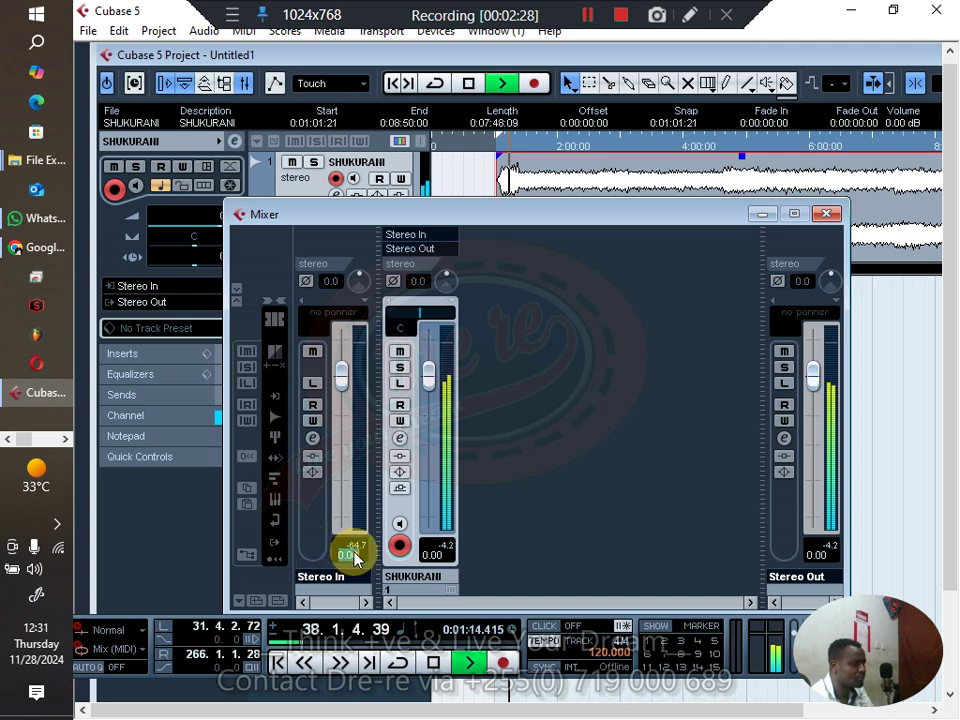
{"action": "type", "text": "-6"}
{"action": "key", "text": "Return"}
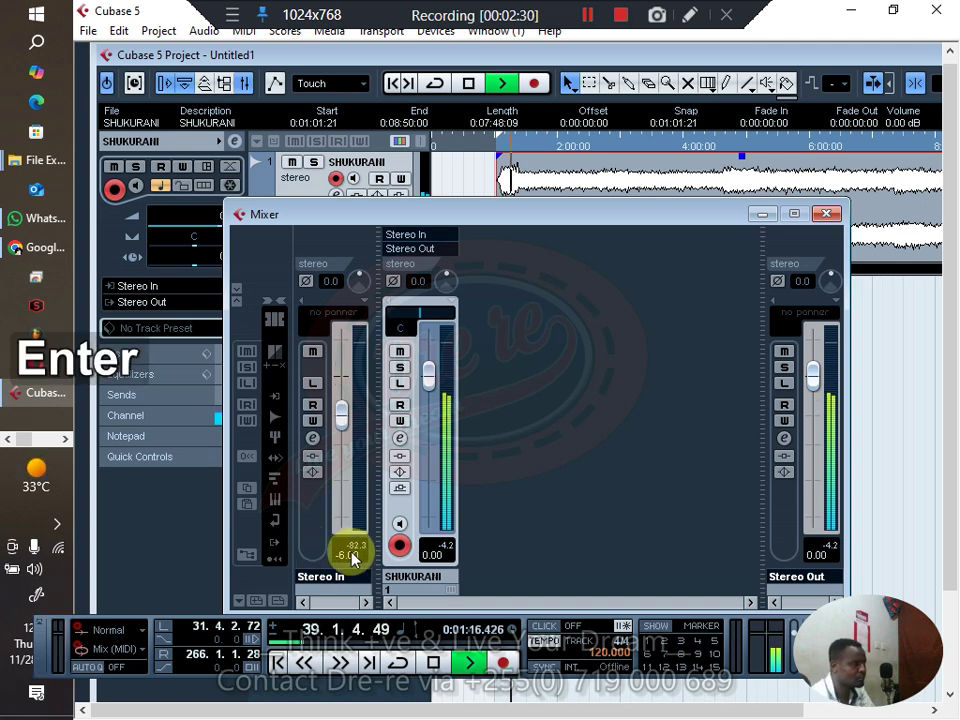
Open the Stereo In channel settings and load the Gate dynamics plug-in in insert slot 1
{"action": "left_click", "coordinate": [312, 440]}
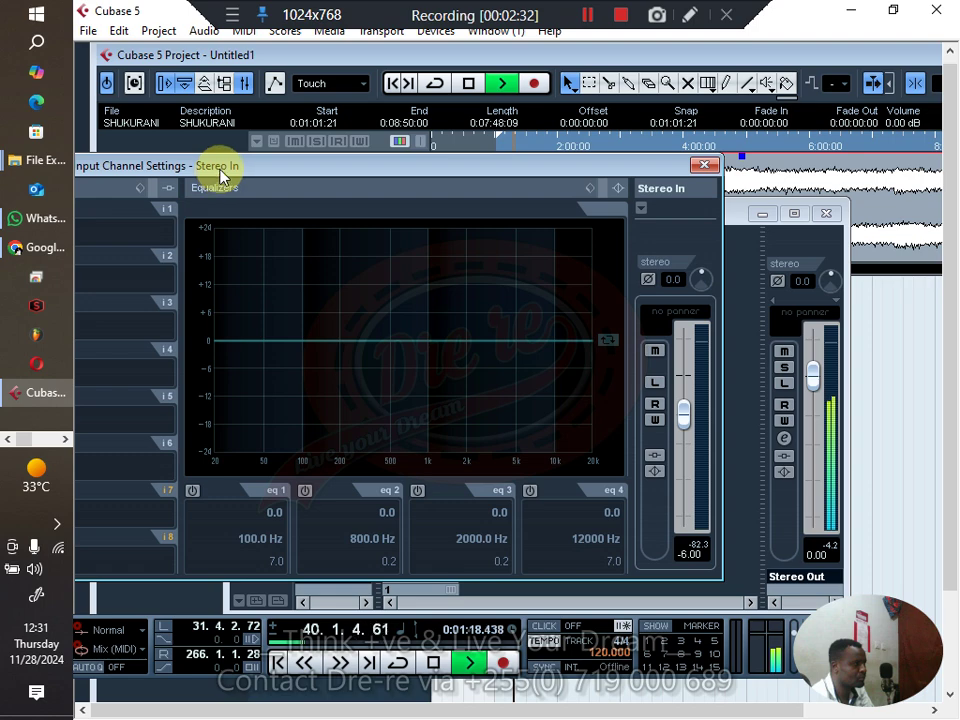
{"action": "left_click_drag", "start_coordinate": [221, 172], "coordinate": [283, 175]}
{"action": "left_click", "coordinate": [130, 236]}
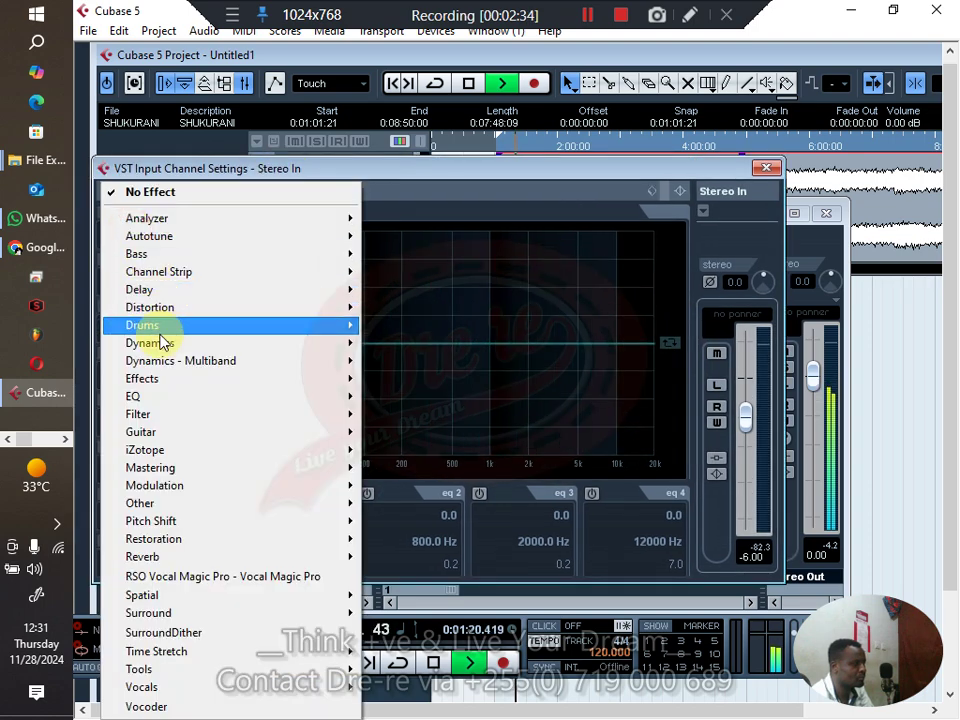
{"action": "mouse_move", "coordinate": [311, 345]}
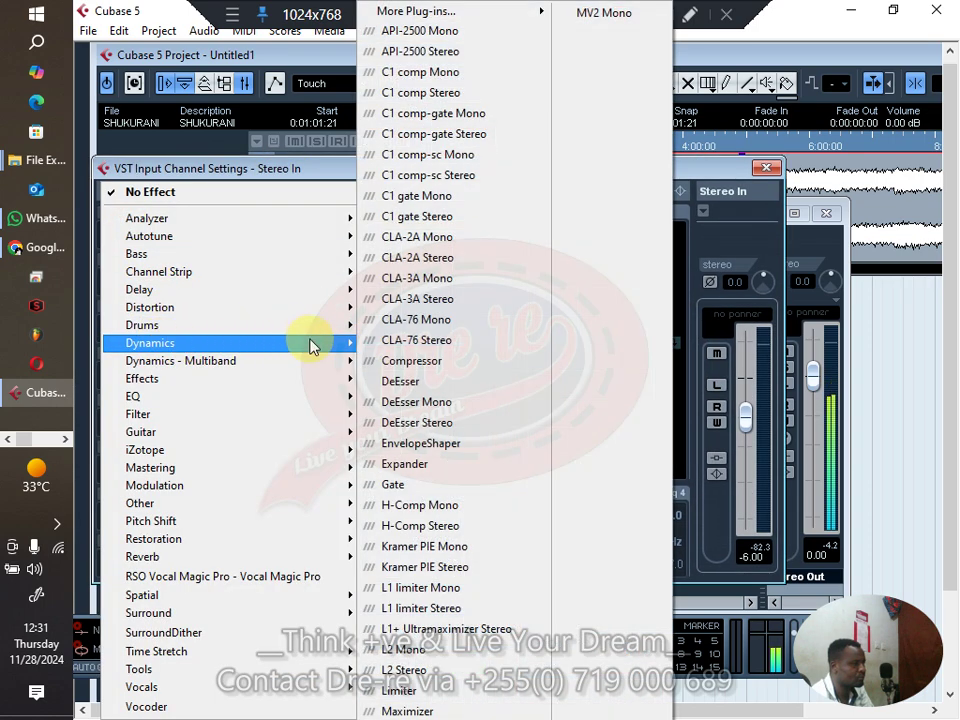
{"action": "left_click", "coordinate": [400, 486]}
Apply the Dre-re preset to the Stereo In Gate and close the plug-in, channel settings and Mixer windows
{"action": "left_click", "coordinate": [518, 307]}
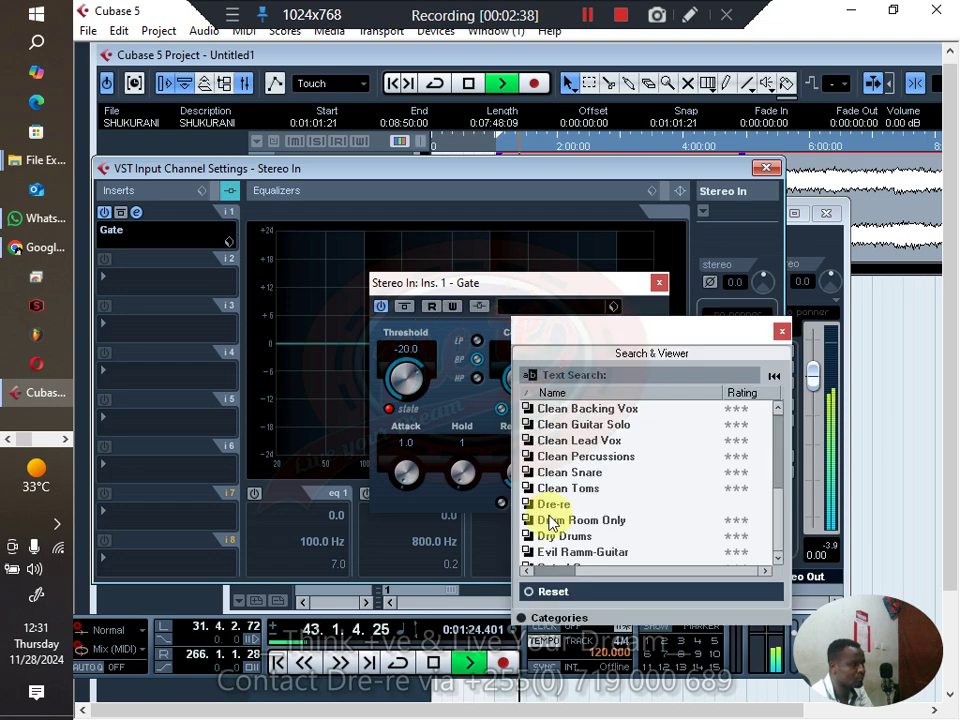
{"action": "scroll", "coordinate": [577, 530], "scroll_direction": "down", "scroll_amount": 3}
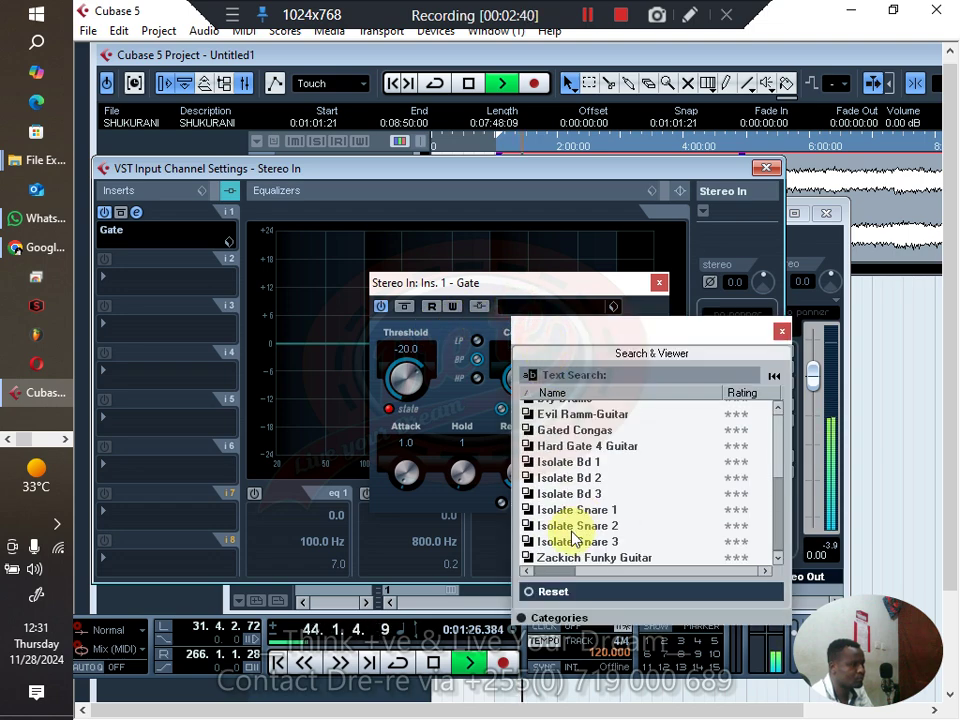
{"action": "scroll", "coordinate": [574, 538], "scroll_direction": "up", "scroll_amount": 1}
{"action": "left_click", "coordinate": [568, 426]}
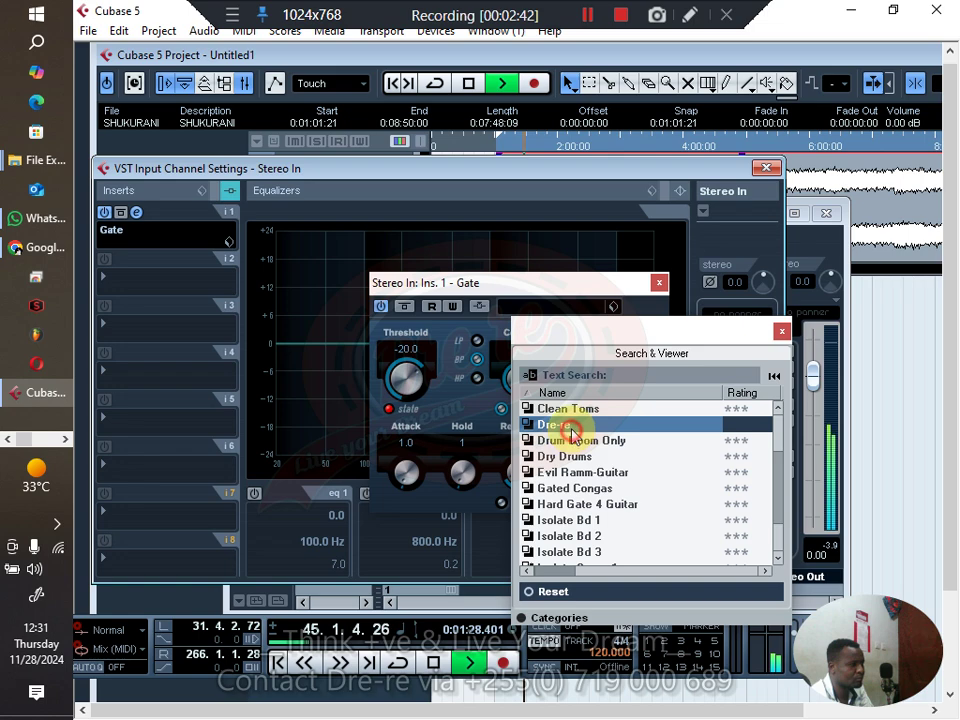
{"action": "left_click", "coordinate": [781, 330]}
{"action": "left_click", "coordinate": [660, 284]}
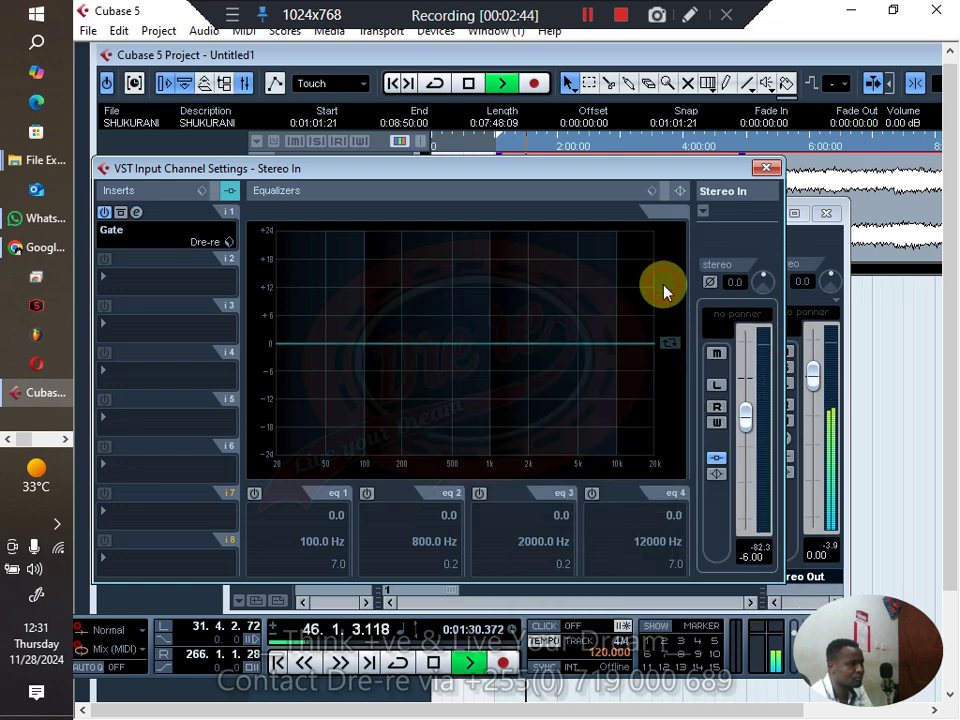
{"action": "left_click", "coordinate": [767, 170]}
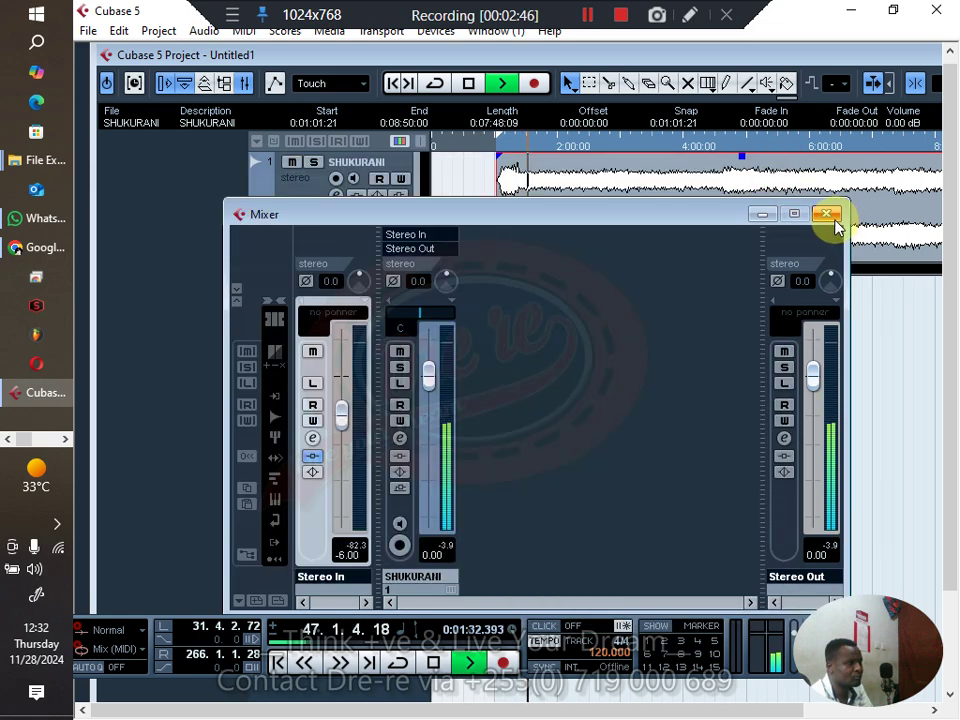
{"action": "left_click", "coordinate": [826, 216]}
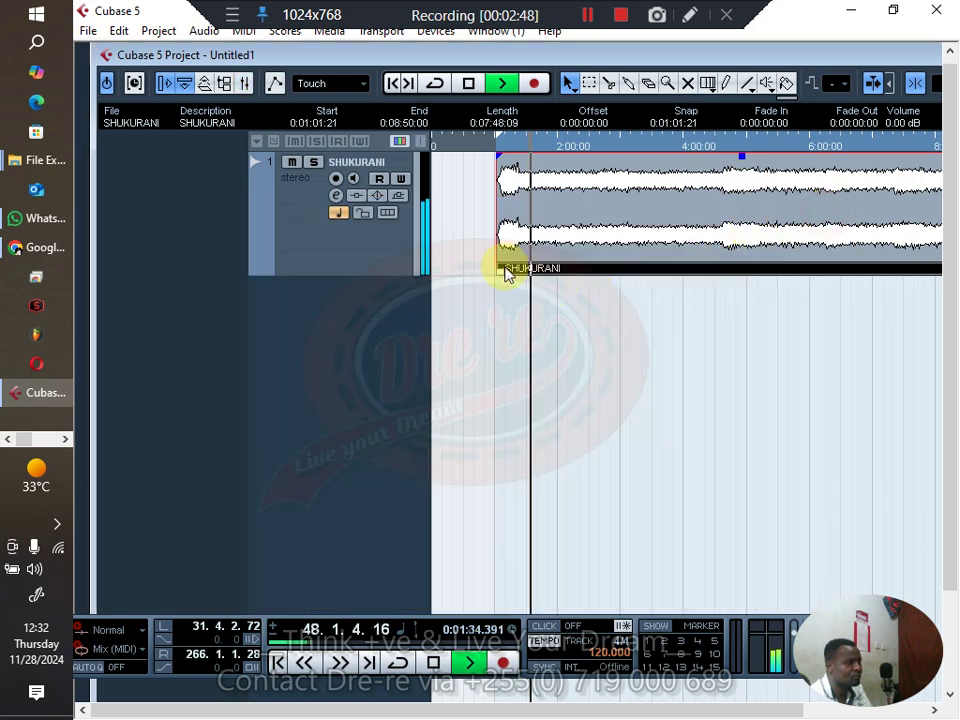
Add six stereo group channel tracks to the project, below the SHUKURANI track
{"action": "left_click", "coordinate": [381, 249]}
{"action": "right_click", "coordinate": [338, 246]}
{"action": "mouse_move", "coordinate": [527, 255]}
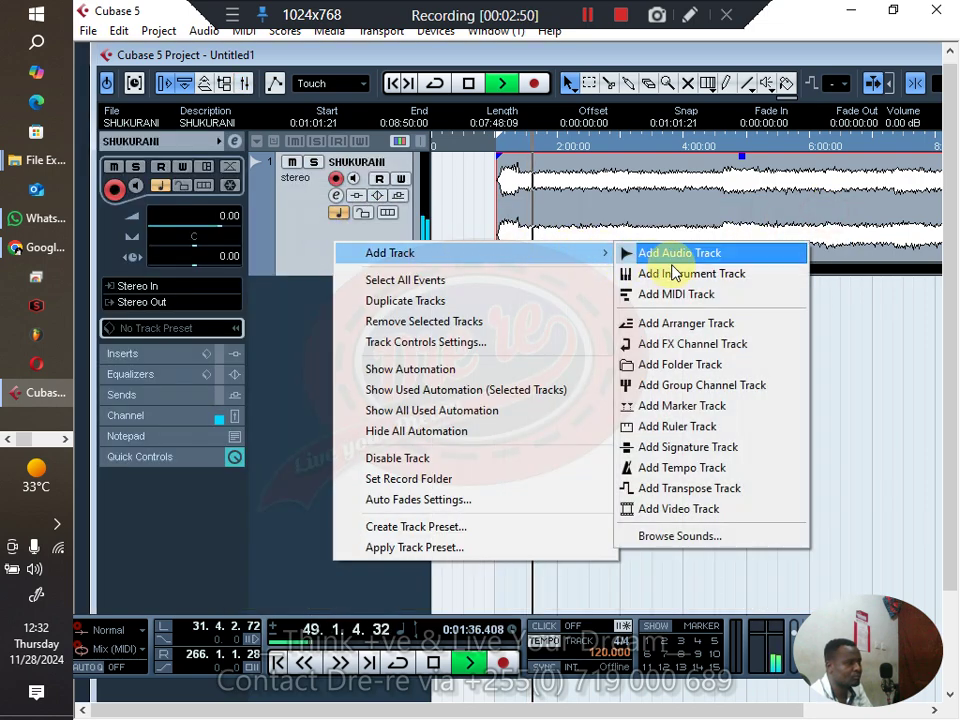
{"action": "left_click", "coordinate": [679, 386]}
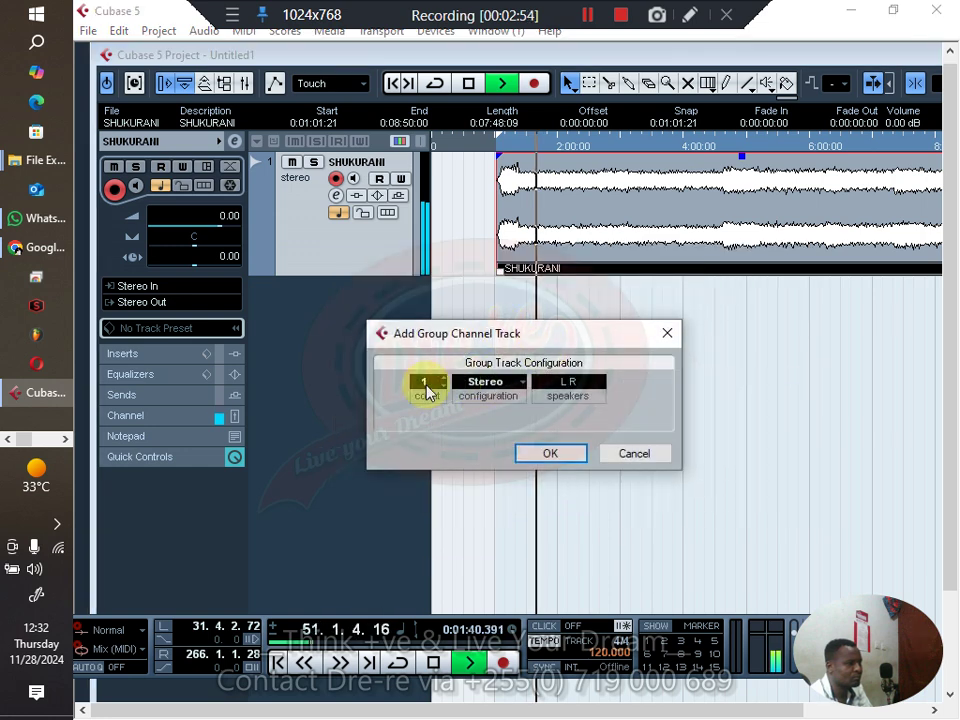
{"action": "left_click", "coordinate": [545, 452]}
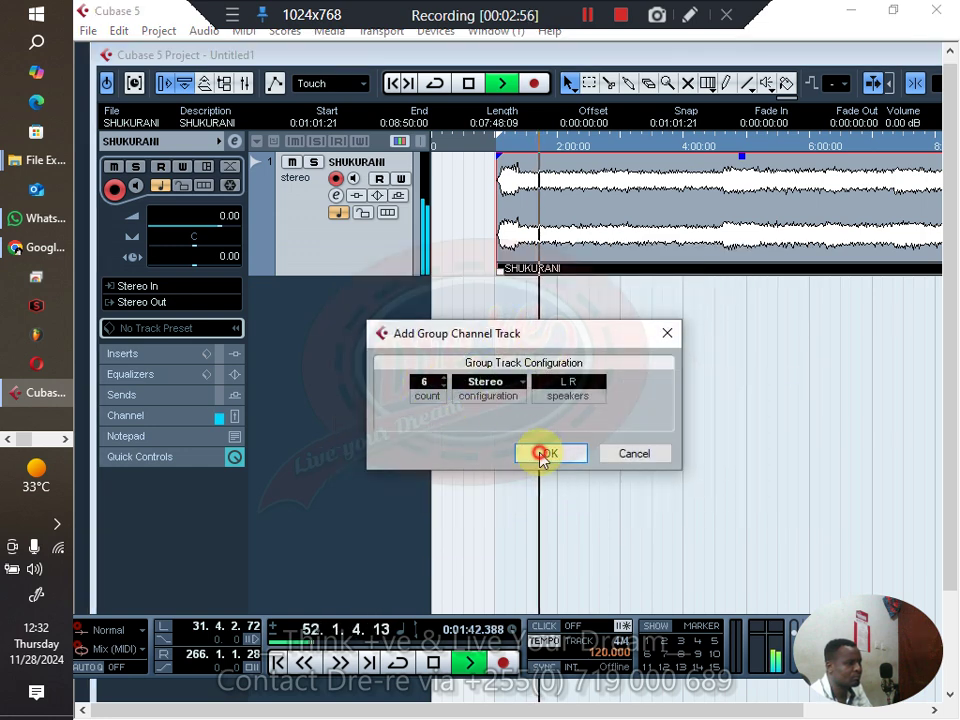
Maximize the project window without the Transport panel and reduce the track heights so the audio track and all groups fit
{"action": "scroll", "coordinate": [638, 423], "scroll_direction": "down", "scroll_amount": 3}
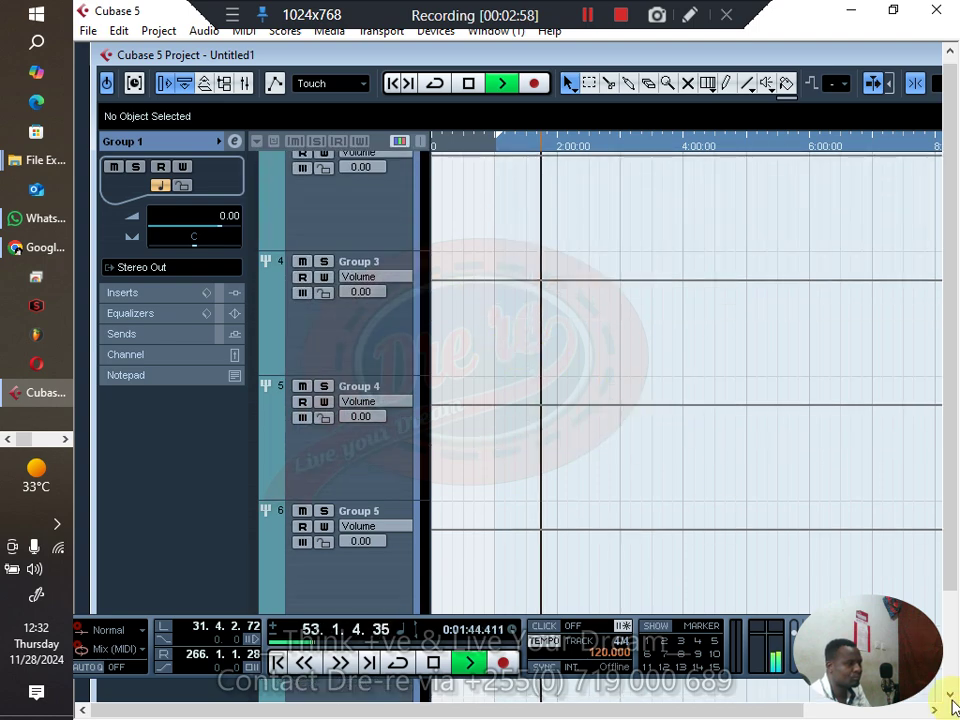
{"action": "left_click_drag", "start_coordinate": [842, 58], "coordinate": [695, 69]}
{"action": "left_click", "coordinate": [882, 62]}
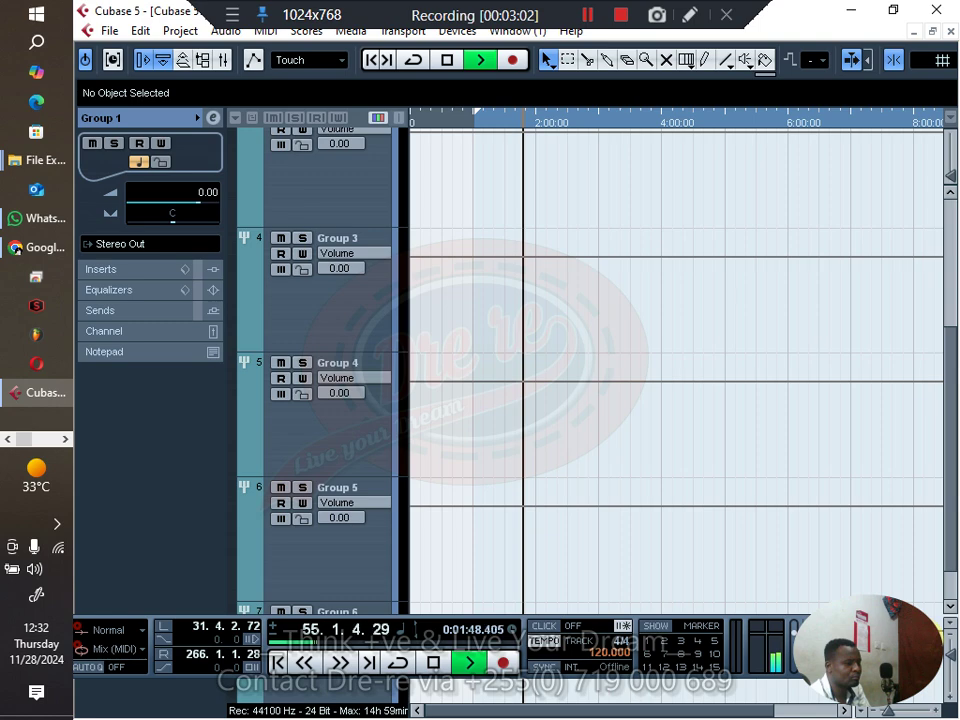
{"action": "left_click_drag", "start_coordinate": [950, 660], "coordinate": [950, 638]}
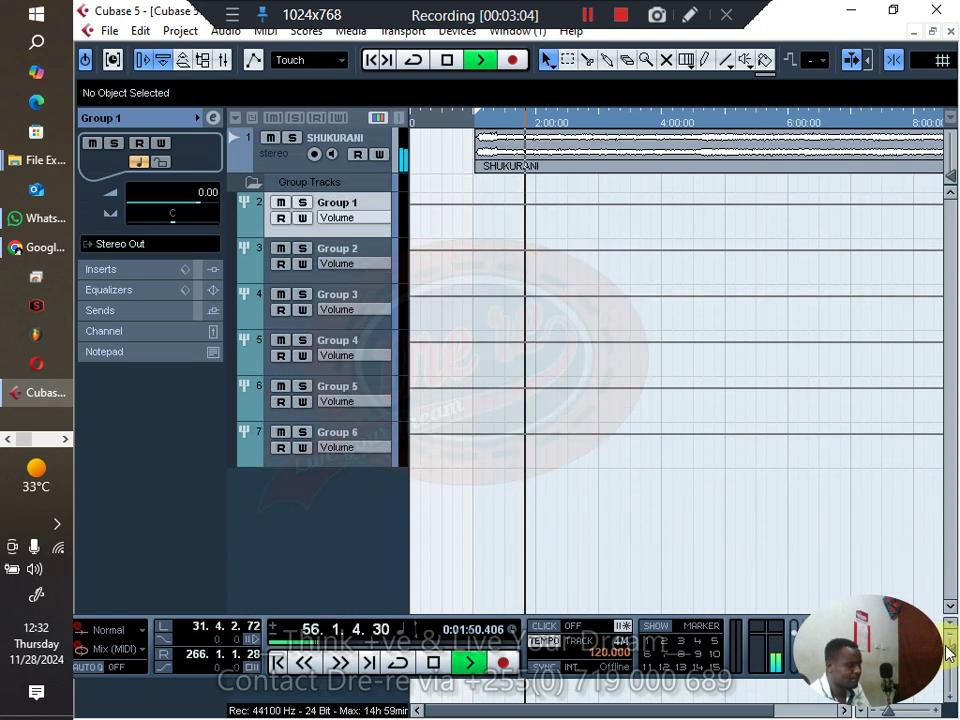
{"action": "key", "text": "F2"}
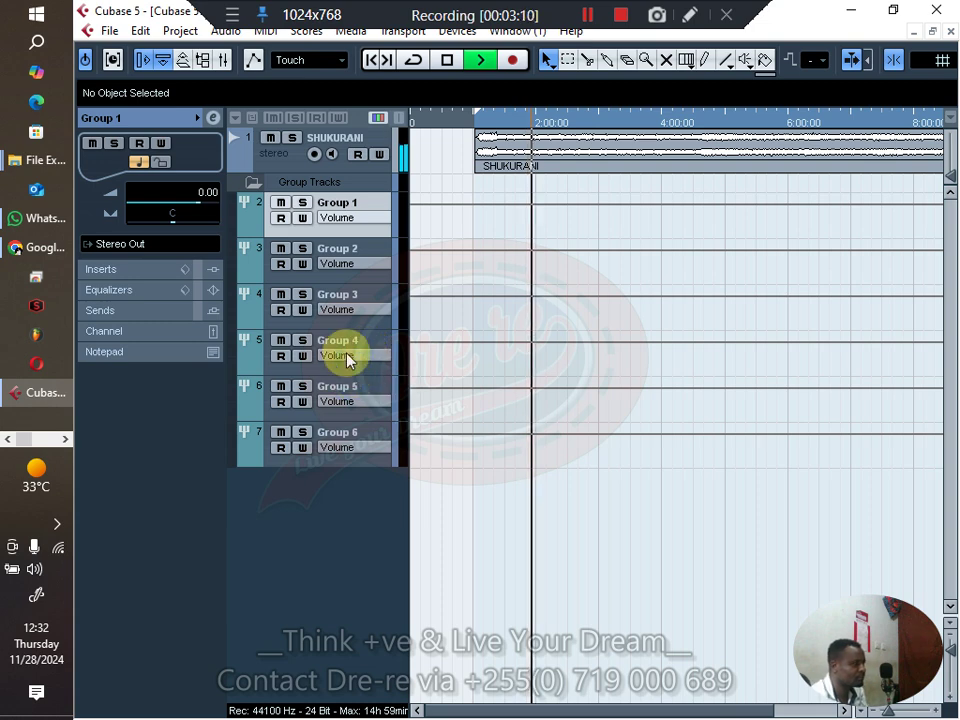
Rename the Group 1 track as mx and the Group 2 track as vxx, both in lowercase
{"action": "double_click", "coordinate": [337, 204]}
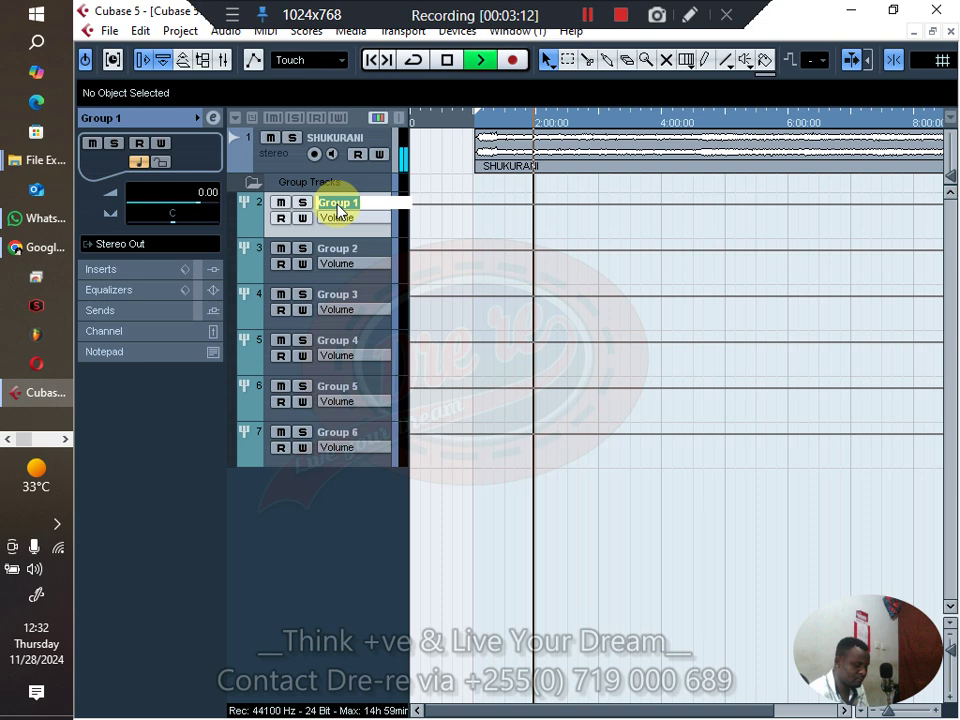
{"action": "type", "text": "MX"}
{"action": "key", "text": "Caps_Lock"}
{"action": "key", "text": "BackSpace"}
{"action": "key", "text": "BackSpace"}
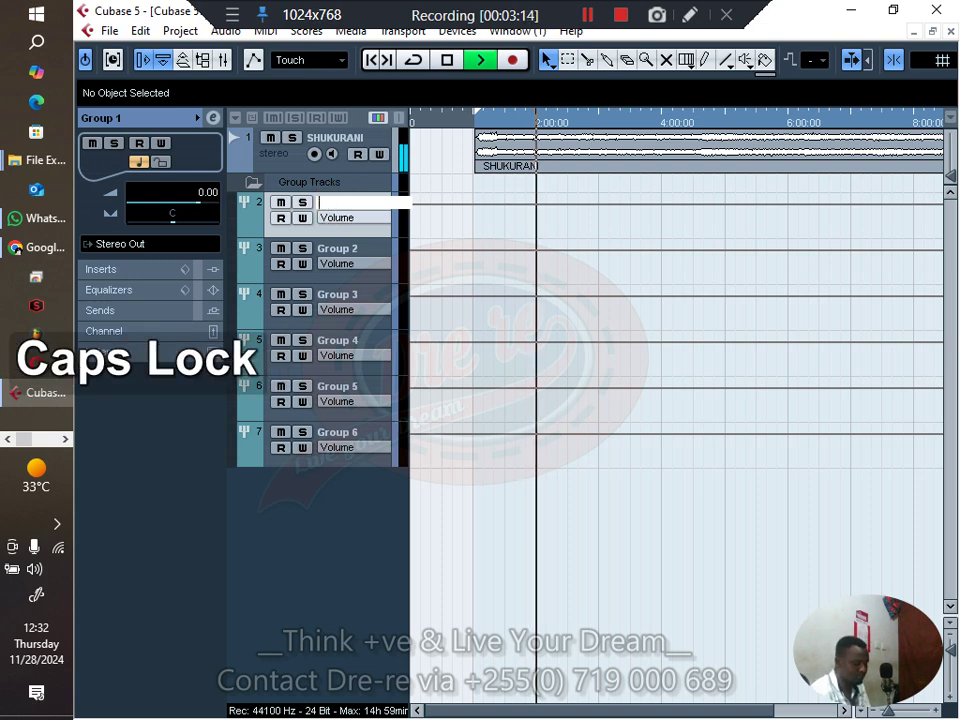
{"action": "type", "text": "mx"}
{"action": "key", "text": "Return"}
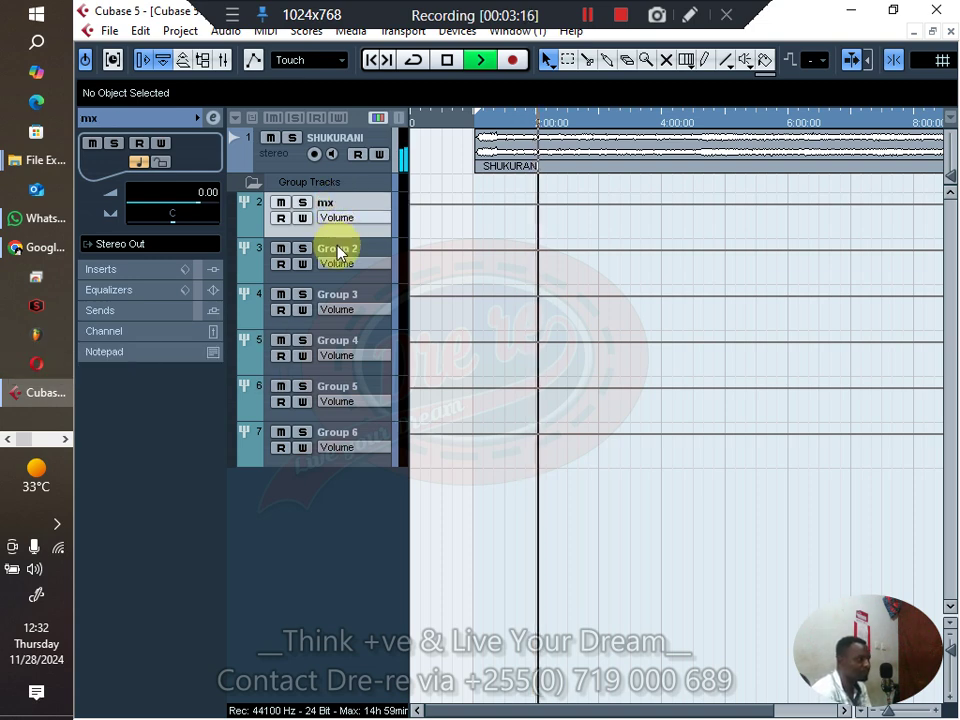
{"action": "double_click", "coordinate": [337, 249]}
{"action": "type", "text": "vxx"}
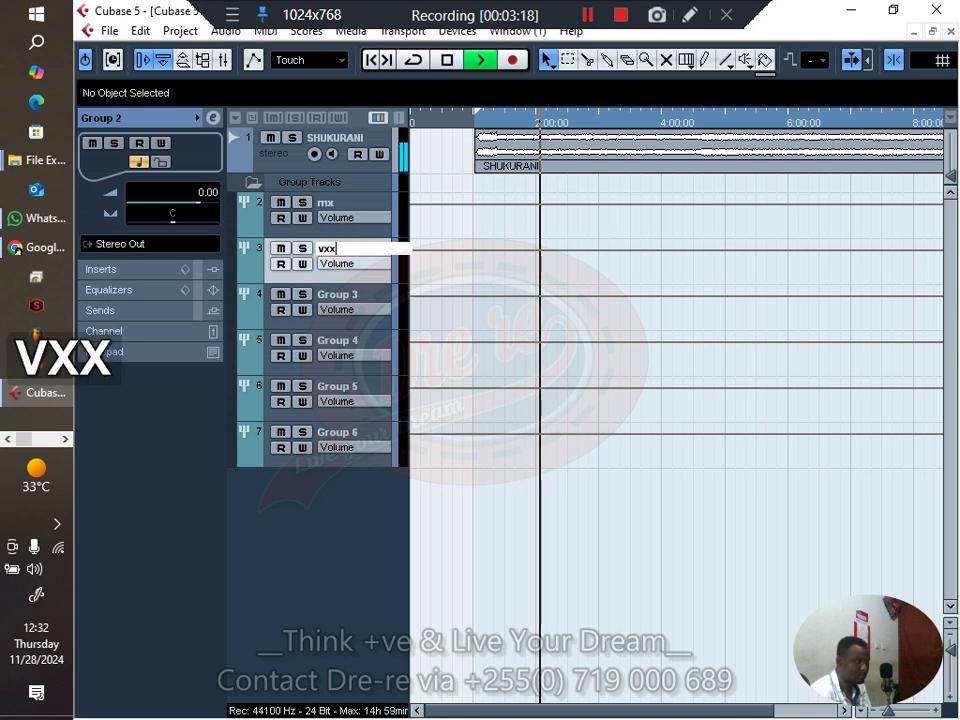
{"action": "key", "text": "Return"}
Rename the Group 3 track as ld and the Group 4 track as s1
{"action": "double_click", "coordinate": [341, 294]}
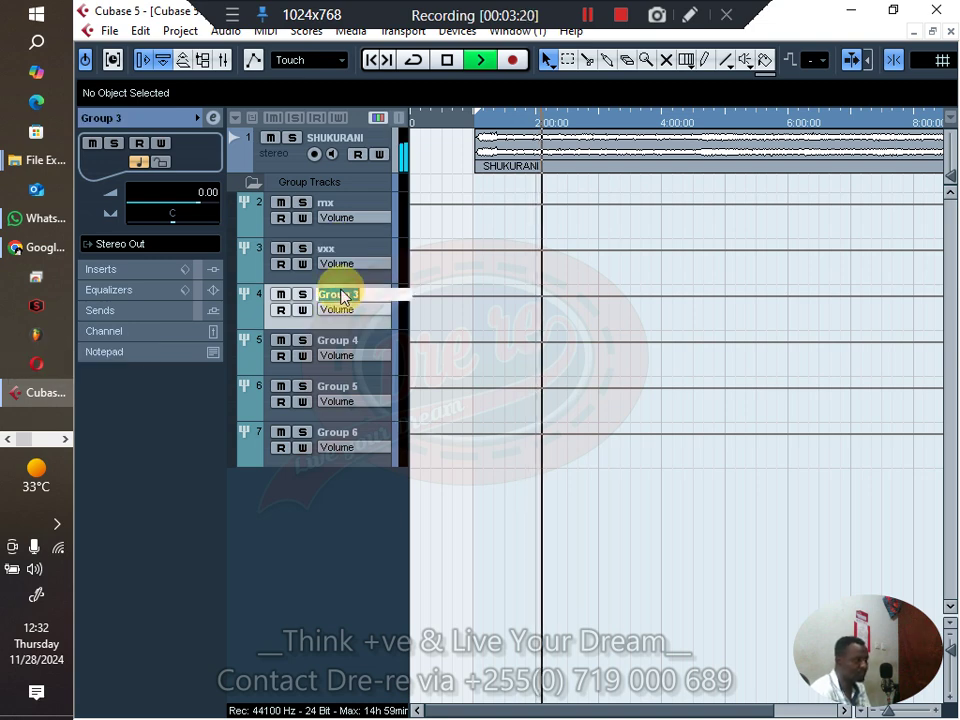
{"action": "type", "text": "ld"}
{"action": "key", "text": "Return"}
{"action": "double_click", "coordinate": [345, 340]}
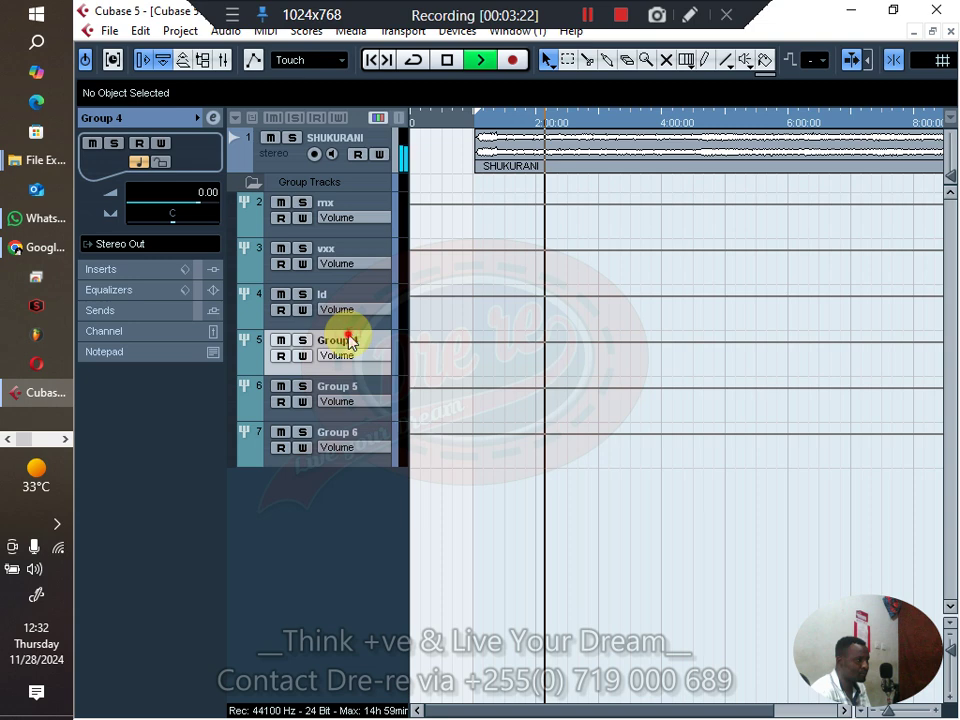
{"action": "type", "text": "s1"}
{"action": "key", "text": "Return"}
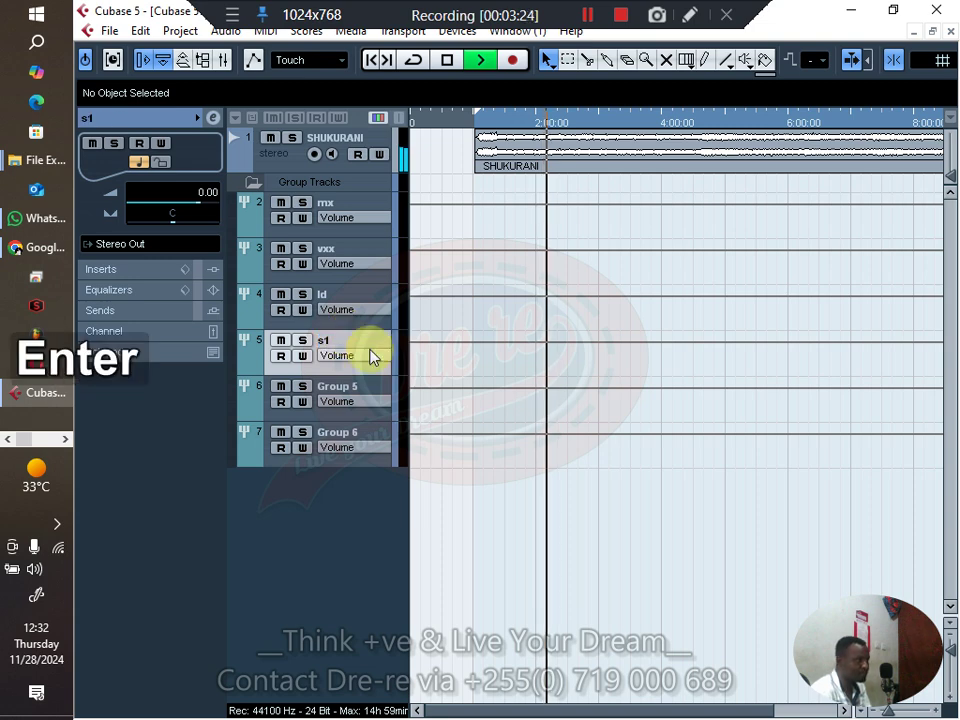
Rename the Group 5 track as s2 and the Group 6 track as s3
{"action": "double_click", "coordinate": [340, 389]}
{"action": "type", "text": "s2"}
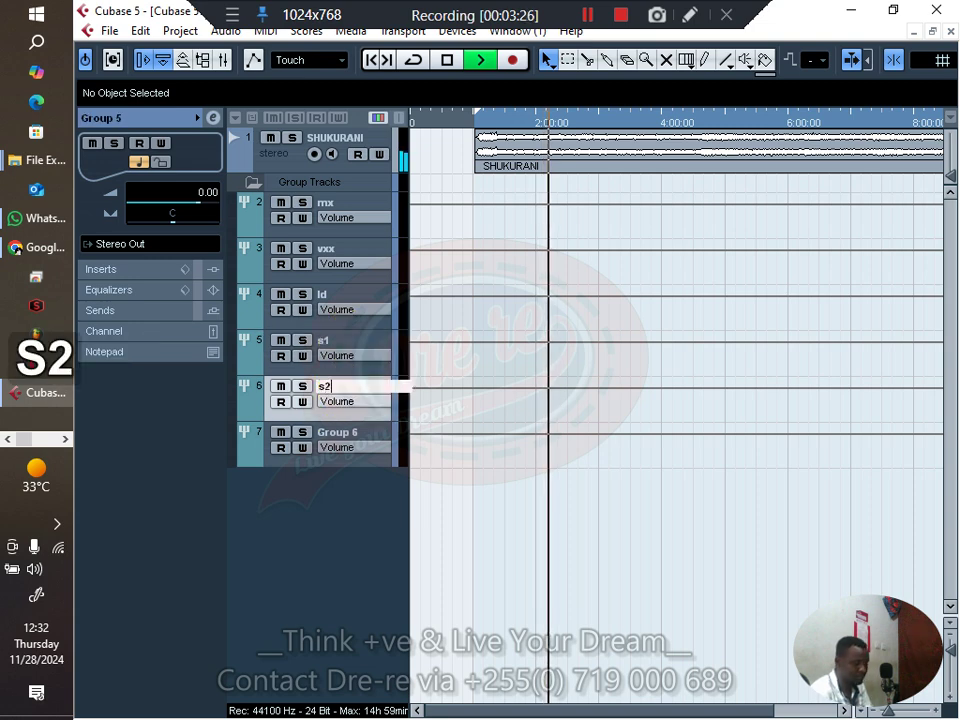
{"action": "key", "text": "Return"}
{"action": "double_click", "coordinate": [335, 433]}
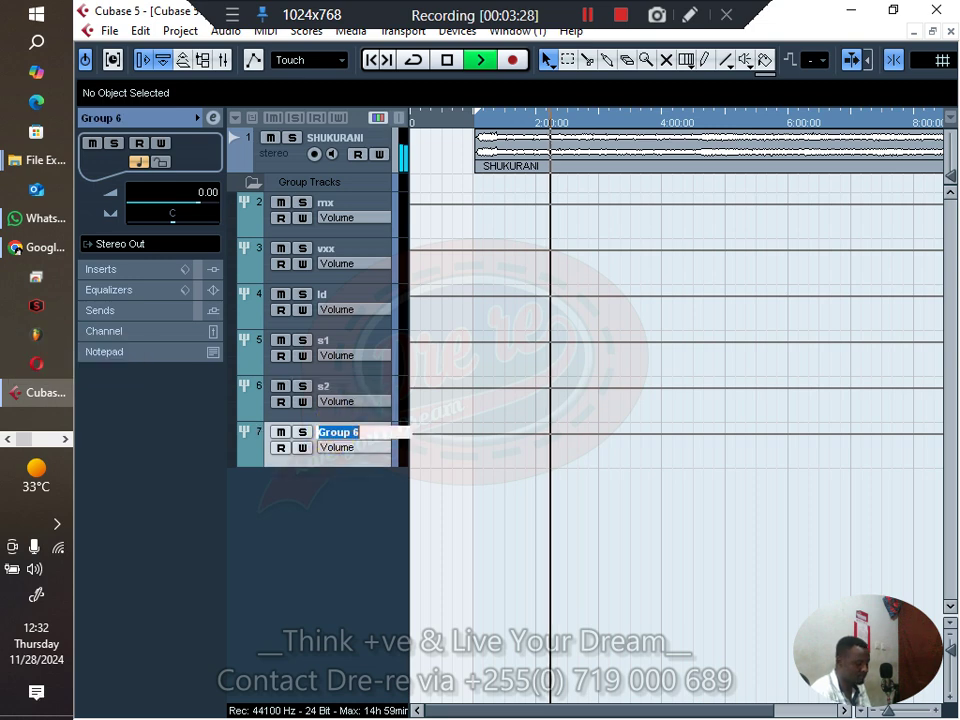
{"action": "type", "text": "s3"}
{"action": "key", "text": "Return"}
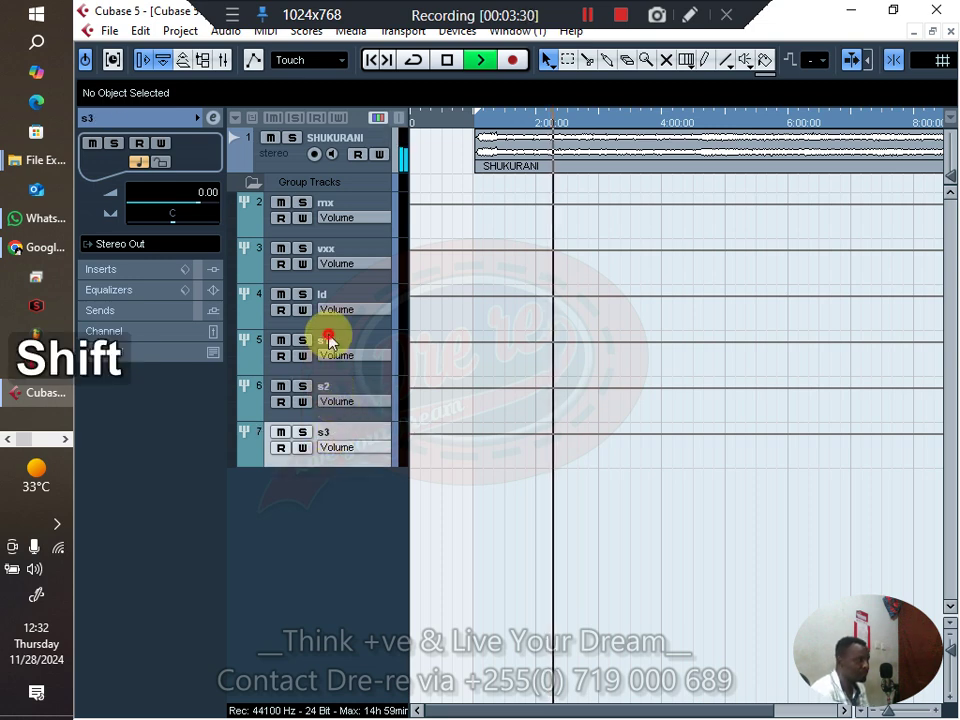
Route the outputs of the ld, s1, s2 and s3 group tracks together to the vxx group
{"action": "left_click", "coordinate": [332, 295]}
{"action": "left_click", "coordinate": [133, 246]}
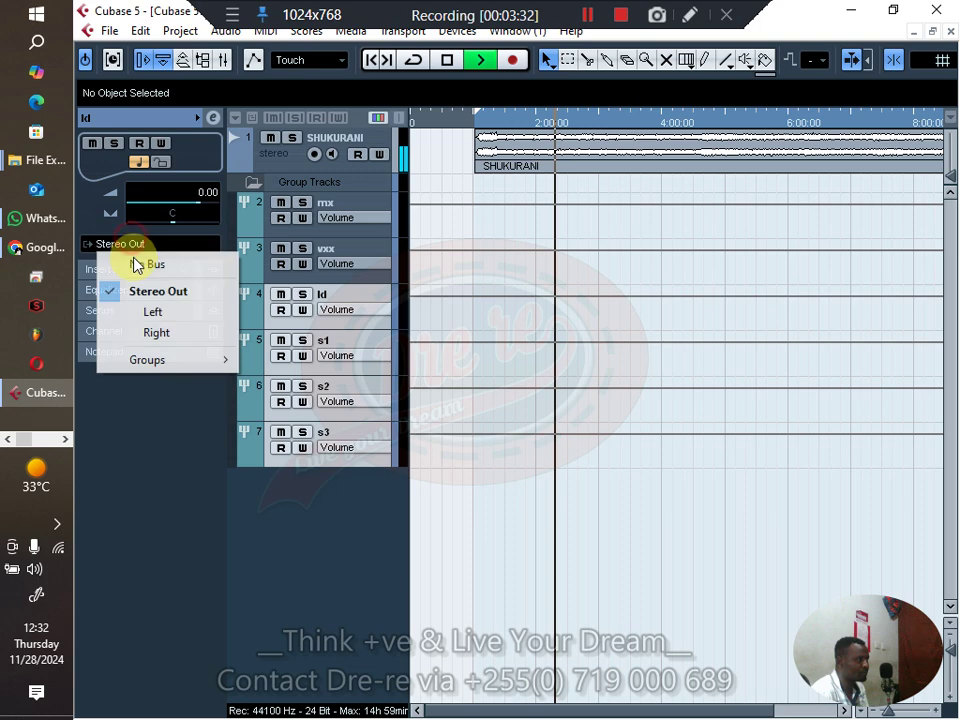
{"action": "mouse_move", "coordinate": [236, 362]}
{"action": "left_click", "coordinate": [270, 381]}
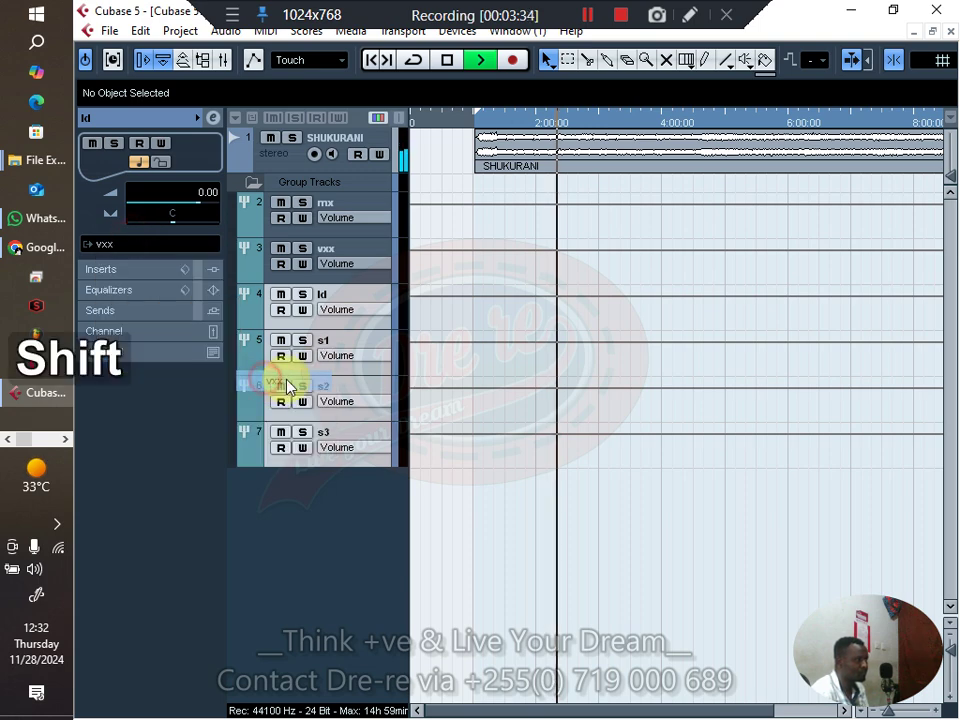
Save the project in the SHUKURANI folder under the file name PASAKA
{"action": "key", "text": "ctrl+s"}
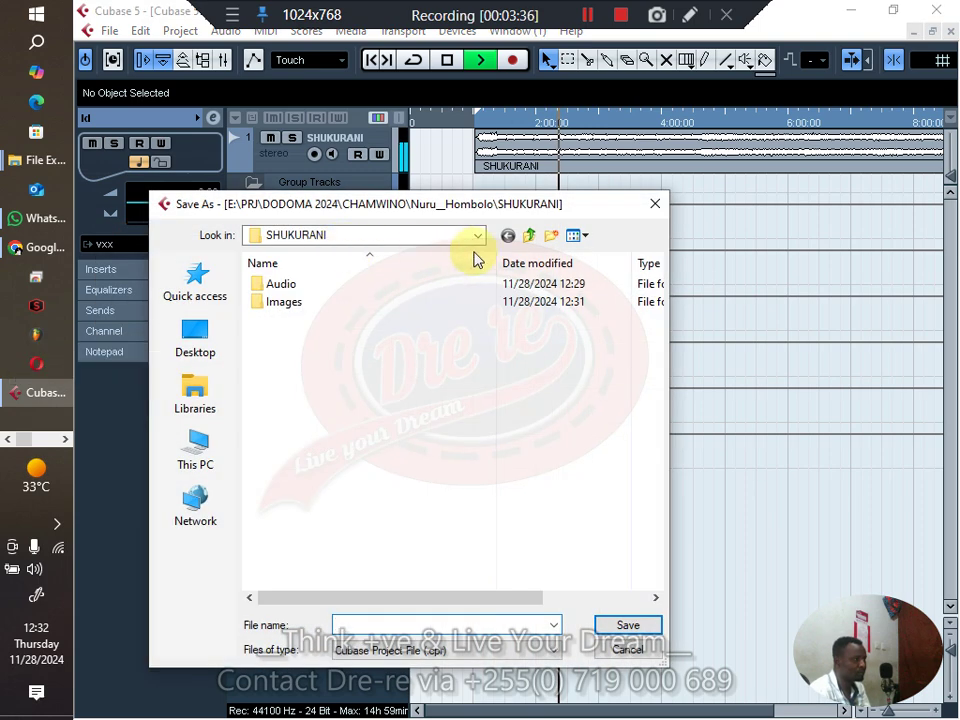
{"action": "type", "text": "p"}
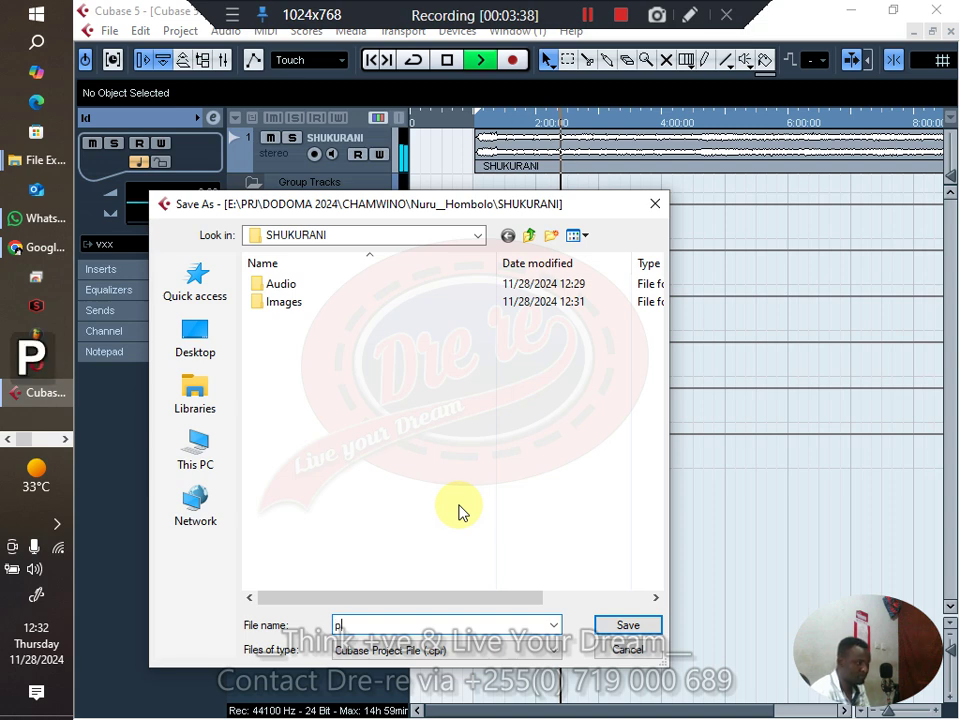
{"action": "type", "text": "a"}
{"action": "key", "text": "BackSpace"}
{"action": "key", "text": "BackSpace"}
{"action": "key", "text": "Caps_Lock"}
{"action": "type", "text": "PASAK"}
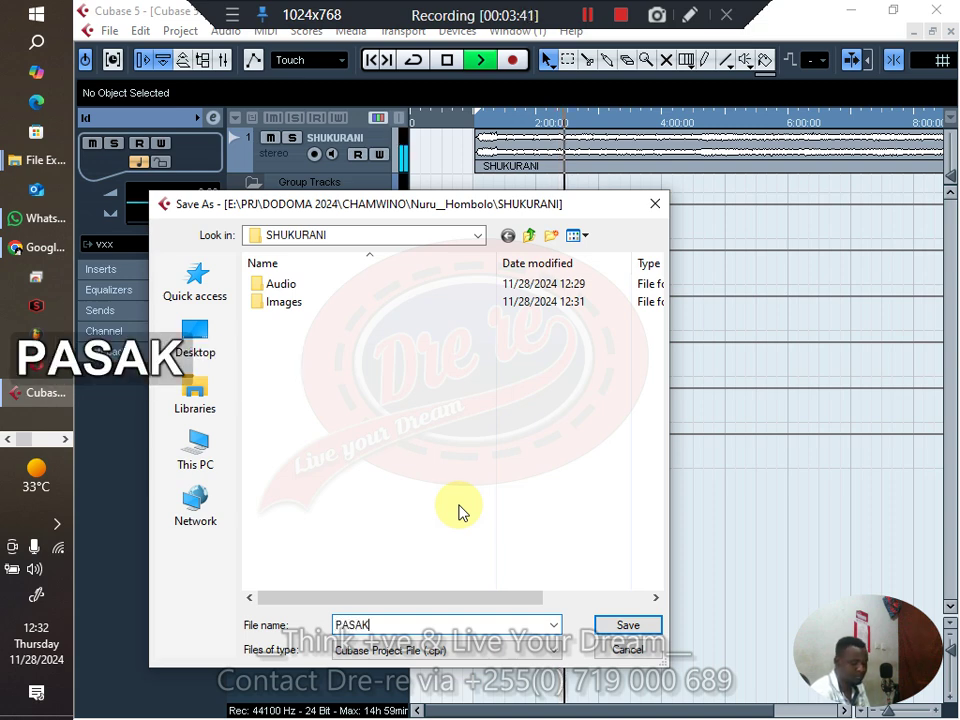
{"action": "key", "text": "Return"}
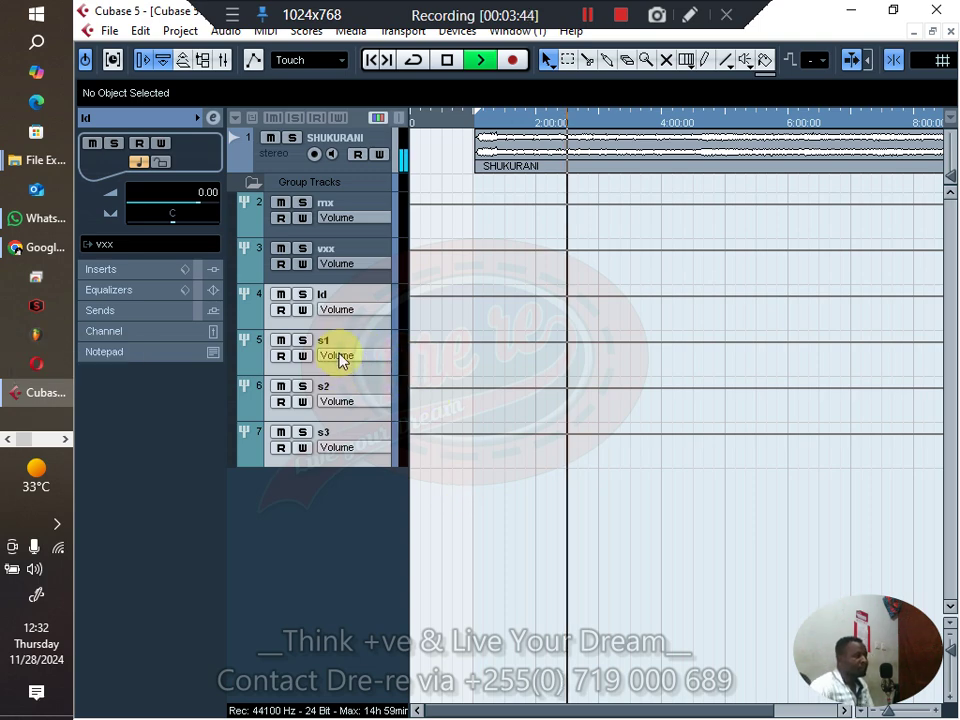
Save the project as SHUKURANI 2024 in the SHUKURANI folder and save it again under that name
{"action": "key", "text": "ctrl"}
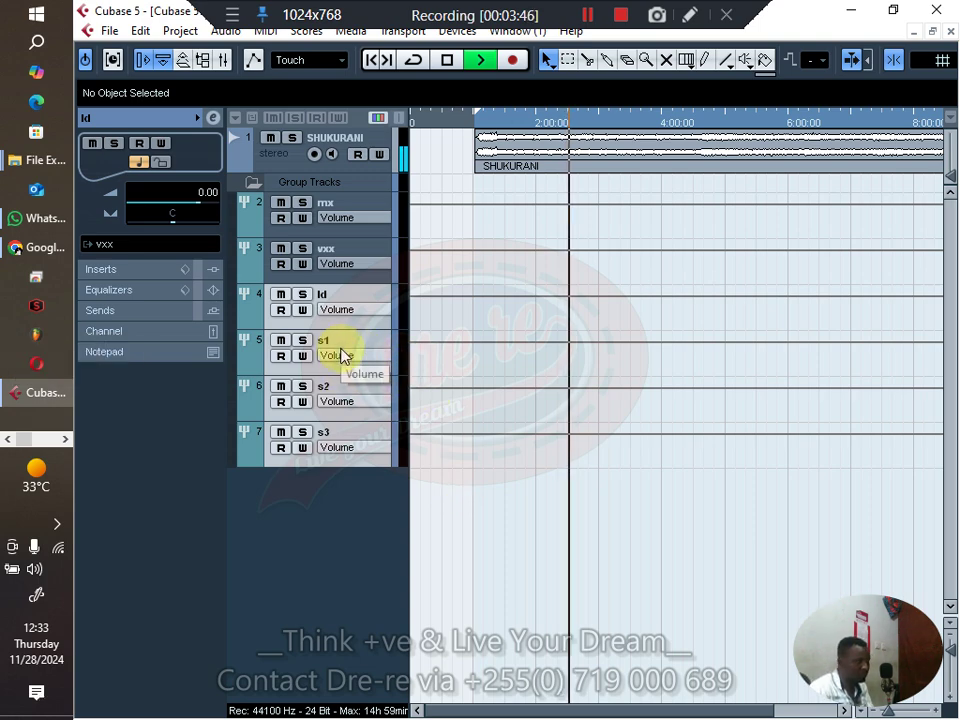
{"action": "key", "text": "ctrl+shift+s"}
{"action": "type", "text": "S"}
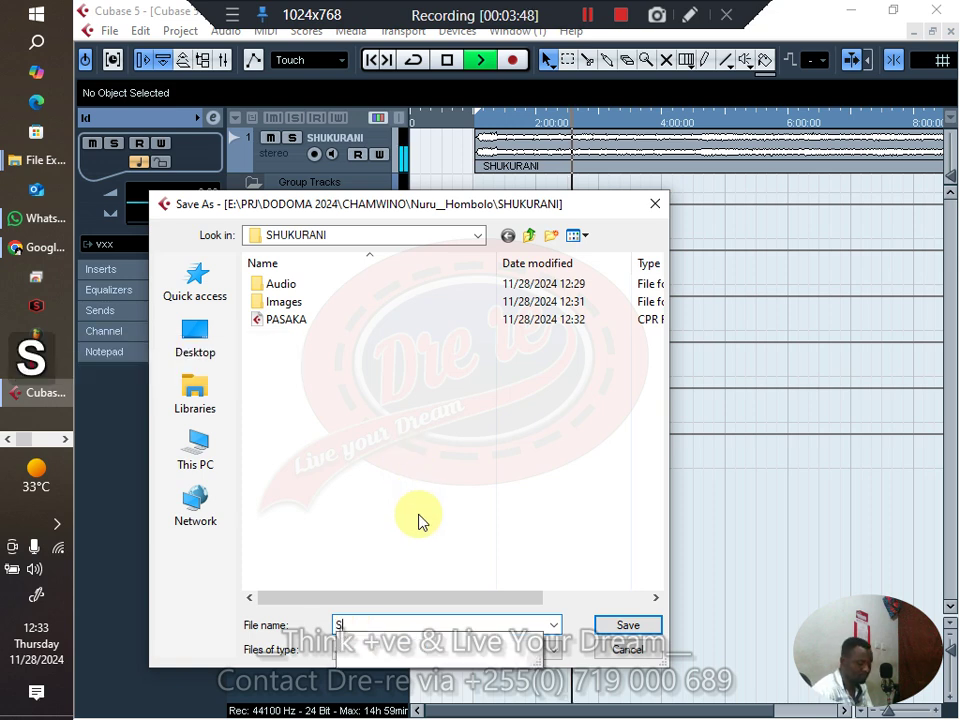
{"action": "type", "text": "HUKURAN"}
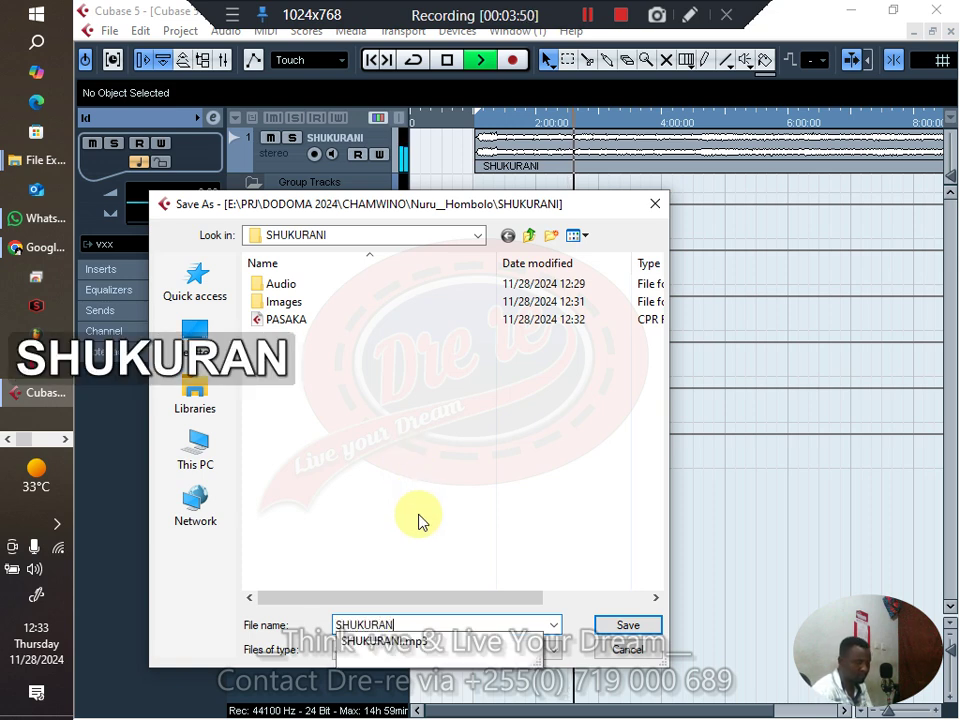
{"action": "type", "text": "I 2024"}
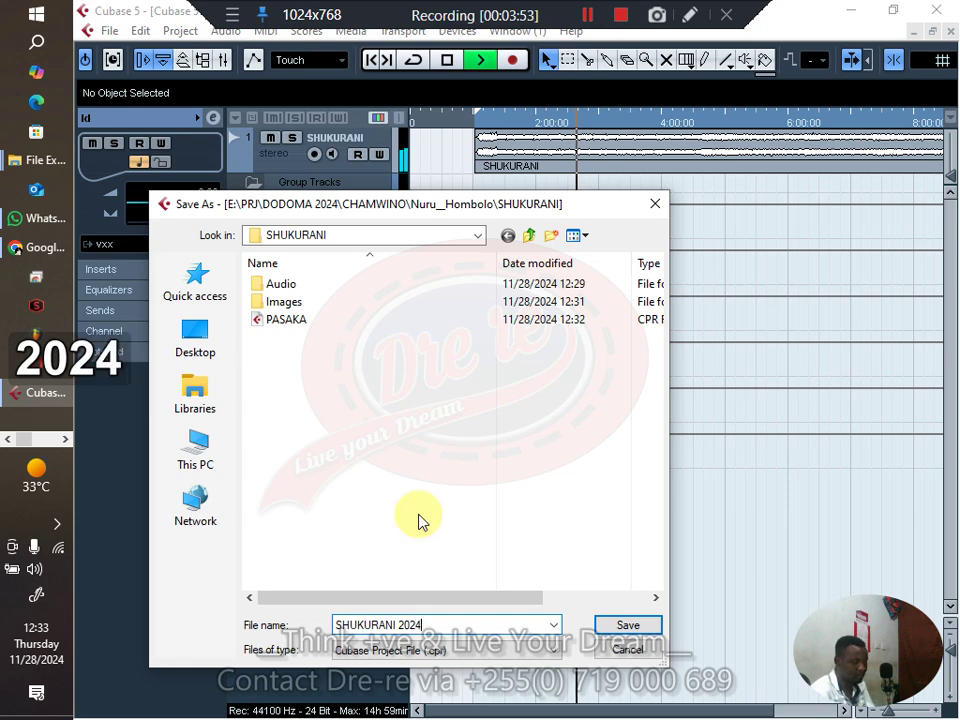
{"action": "key", "text": "Return"}
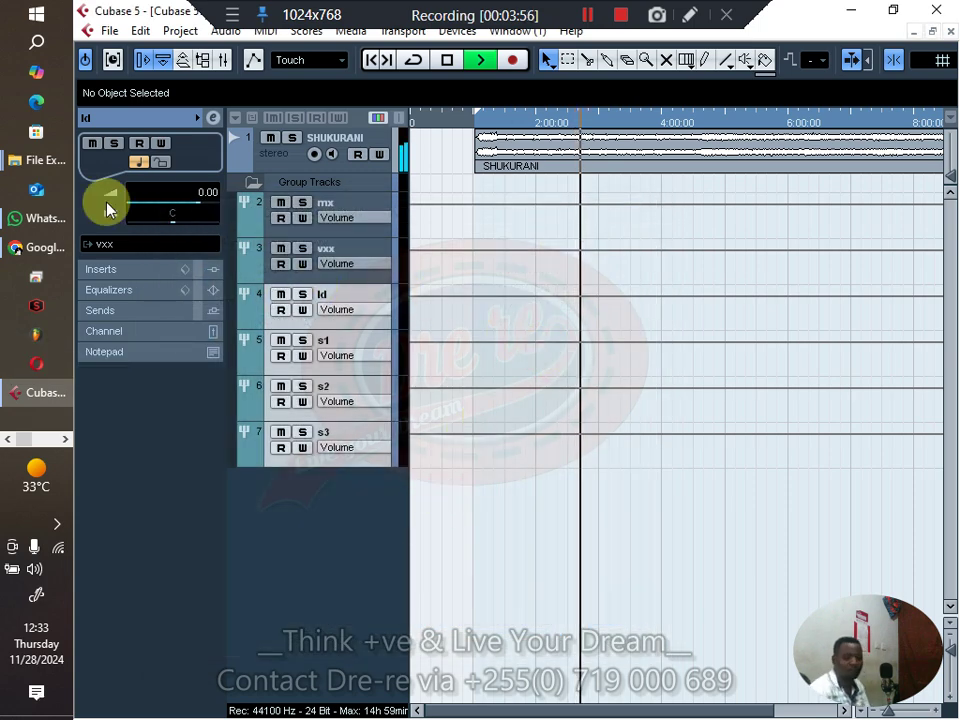
{"action": "key", "text": "ctrl+s"}
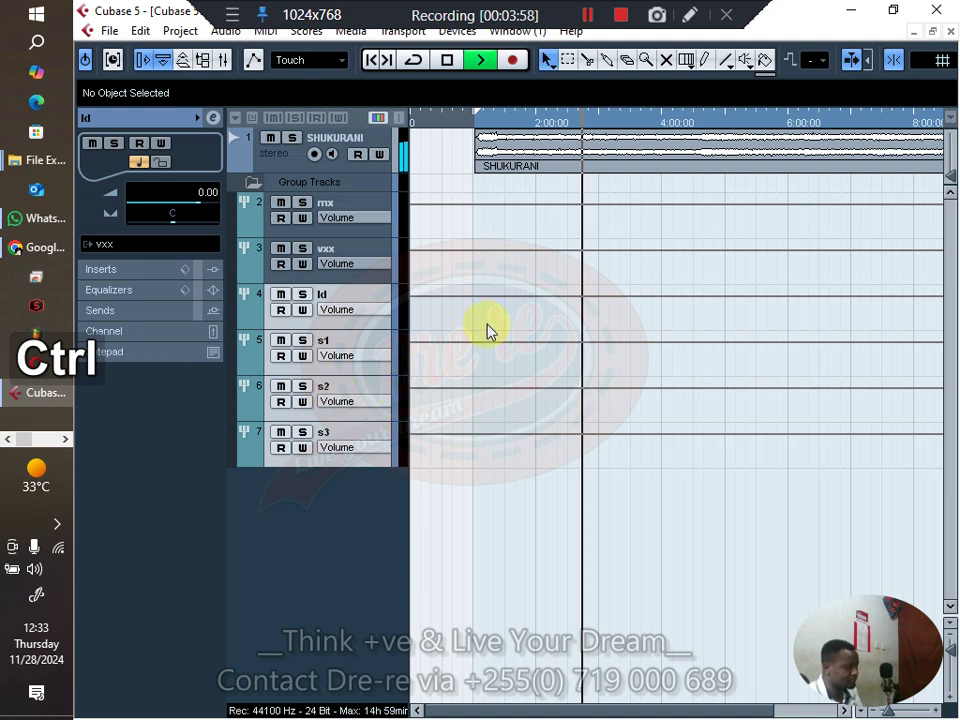
{"action": "key", "text": "ctrl+s"}
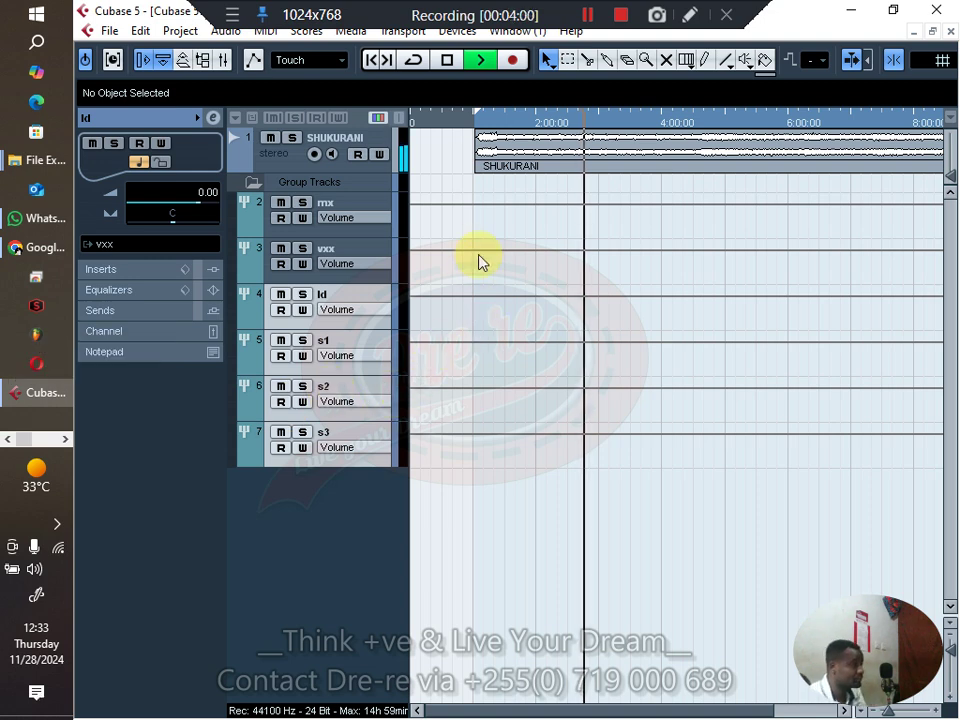
Open the vxx group's channel settings and load the Compressor dynamics plug-in in insert slot 1
{"action": "left_click", "coordinate": [327, 251]}
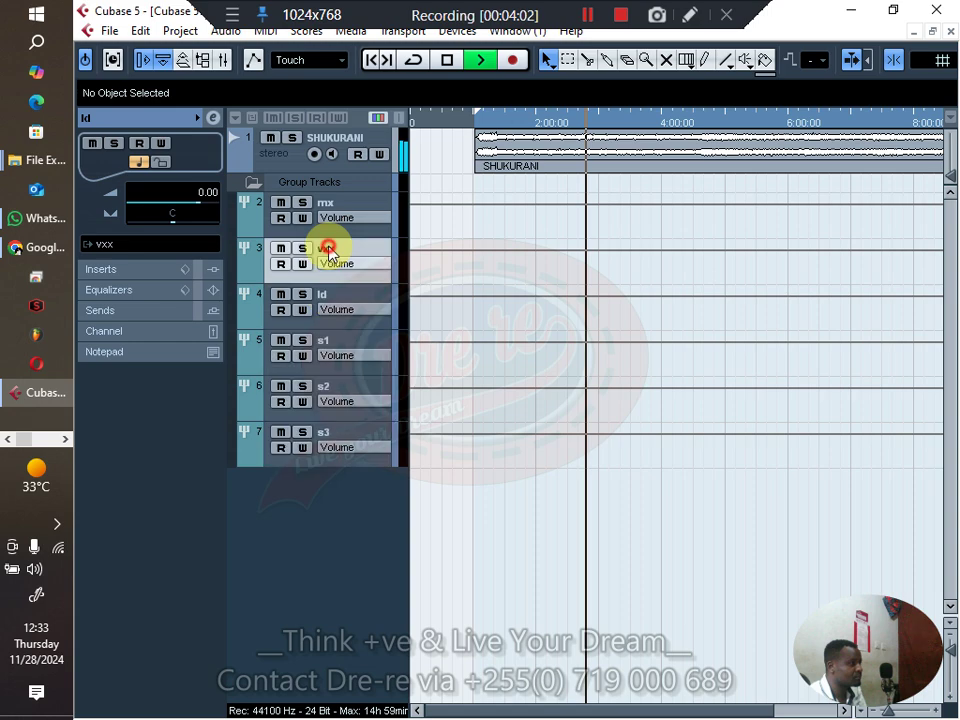
{"action": "left_click", "coordinate": [214, 120]}
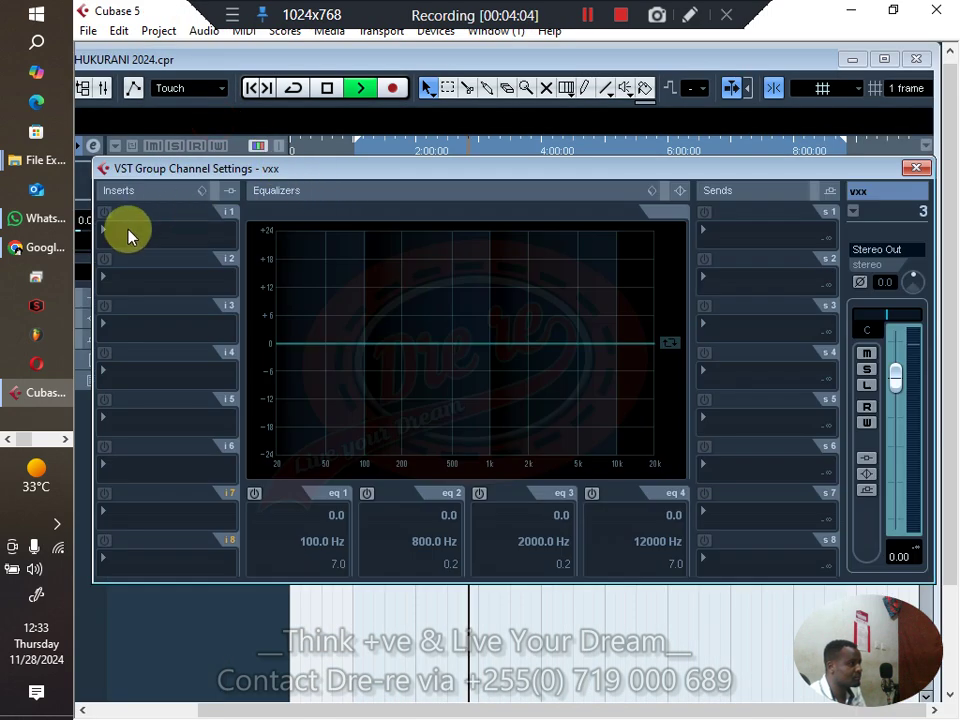
{"action": "left_click", "coordinate": [128, 237]}
{"action": "mouse_move", "coordinate": [281, 345]}
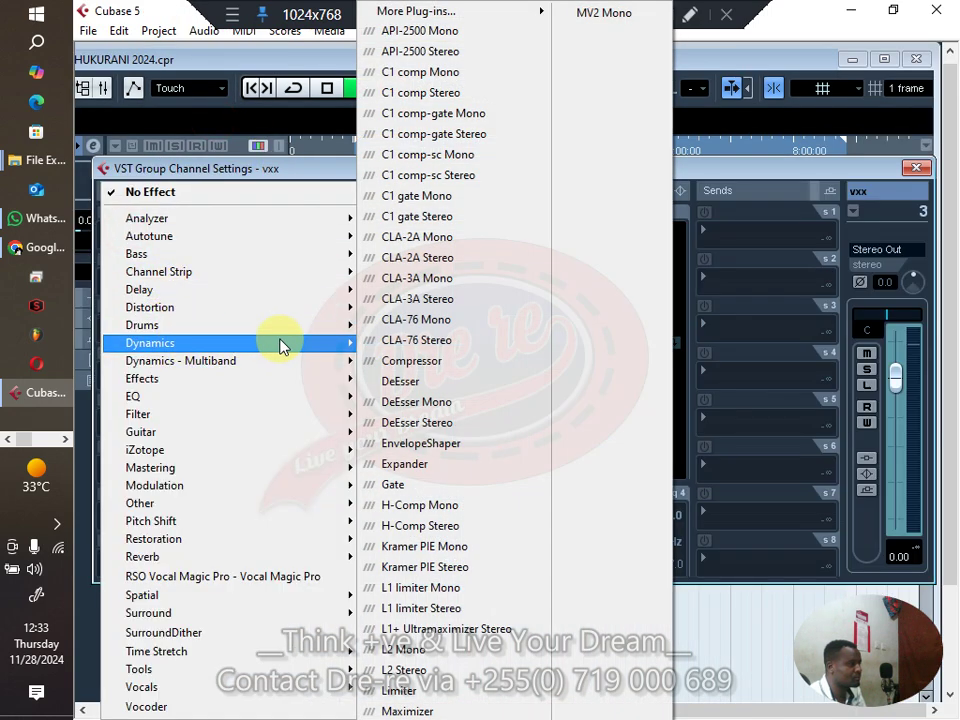
{"action": "left_click", "coordinate": [413, 361]}
Apply the Dre-re preset to the Compressor in the vxx group's insert slot 1 and close the plug-in window
{"action": "left_click", "coordinate": [586, 288]}
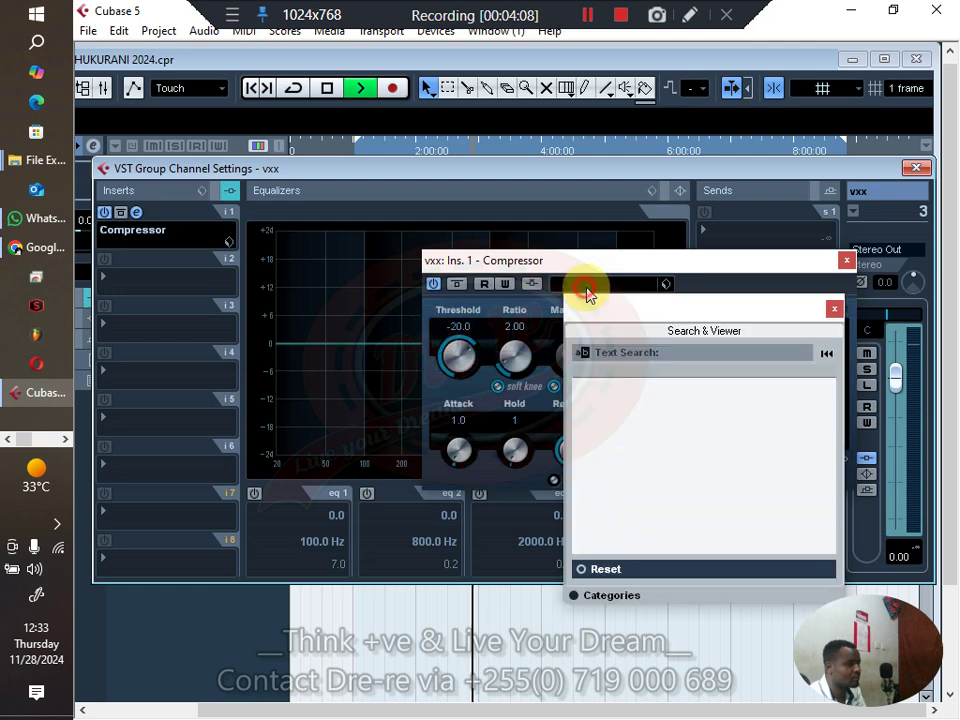
{"action": "scroll", "coordinate": [626, 495], "scroll_direction": "down", "scroll_amount": 15}
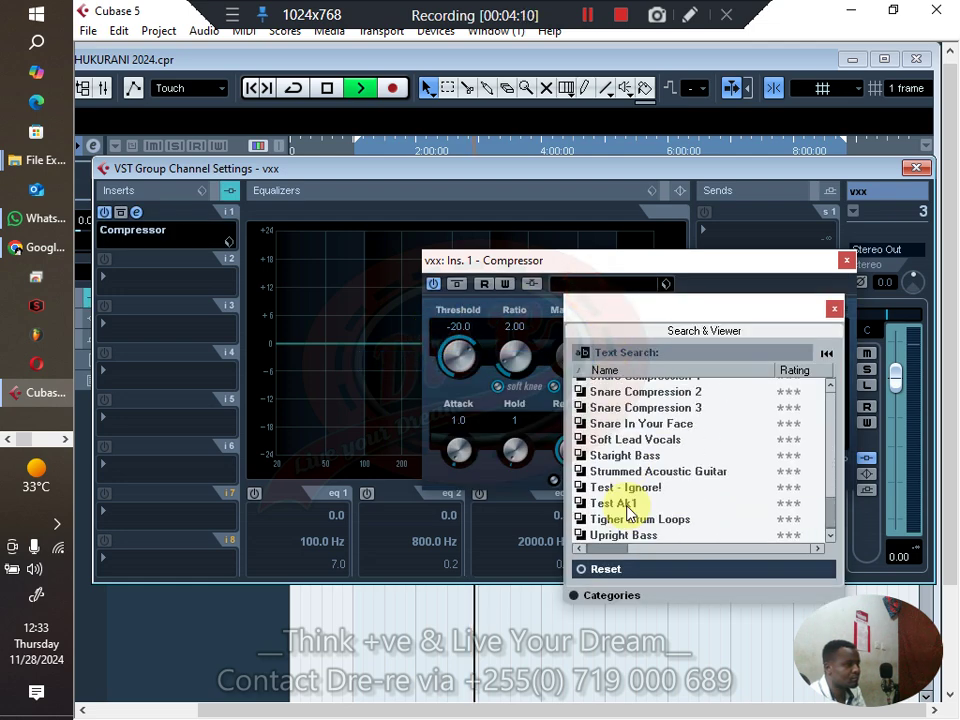
{"action": "scroll", "coordinate": [627, 508], "scroll_direction": "up", "scroll_amount": 15}
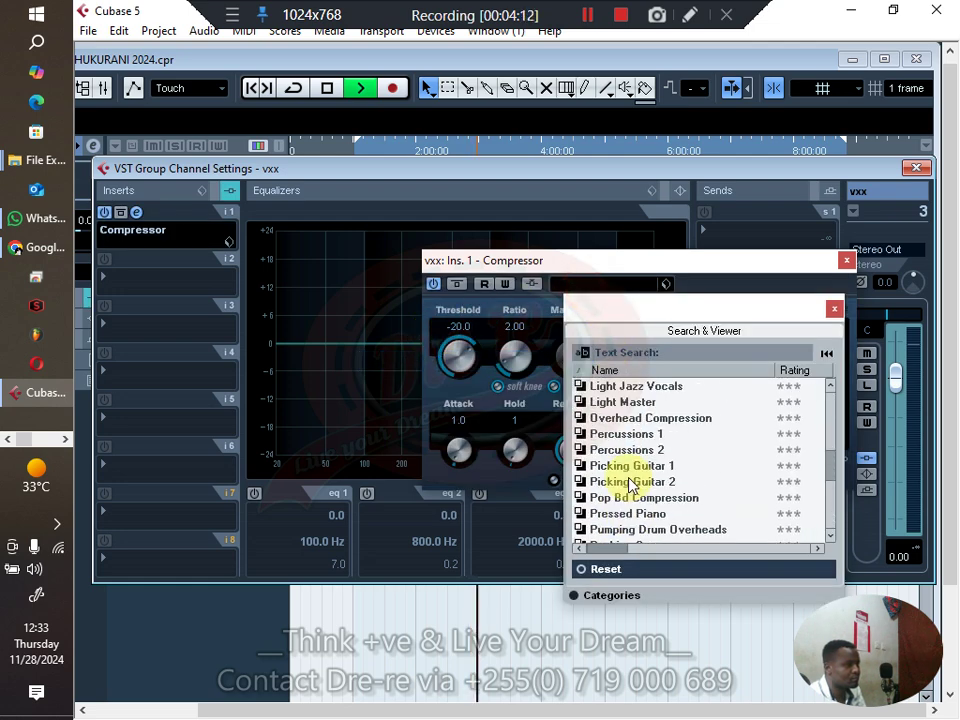
{"action": "scroll", "coordinate": [627, 480], "scroll_direction": "up", "scroll_amount": 2}
{"action": "left_click", "coordinate": [612, 465]}
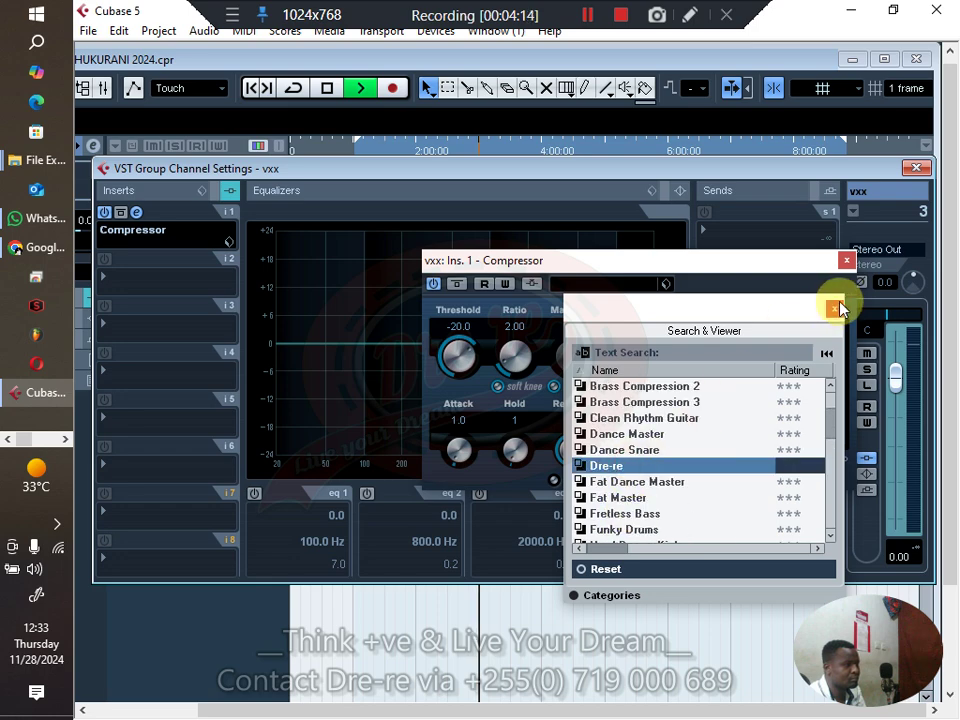
{"action": "left_click", "coordinate": [834, 308]}
{"action": "left_click", "coordinate": [846, 261]}
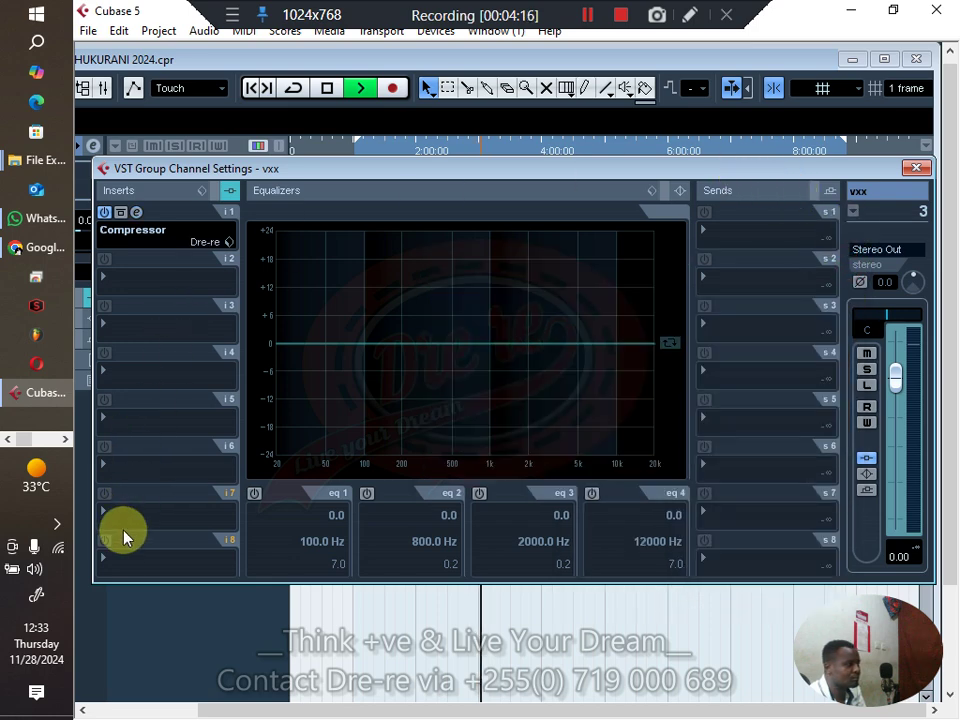
Load the StereoDelay plug-in in vxx insert slot 8 and apply its Dre-re preset
{"action": "left_click", "coordinate": [118, 553]}
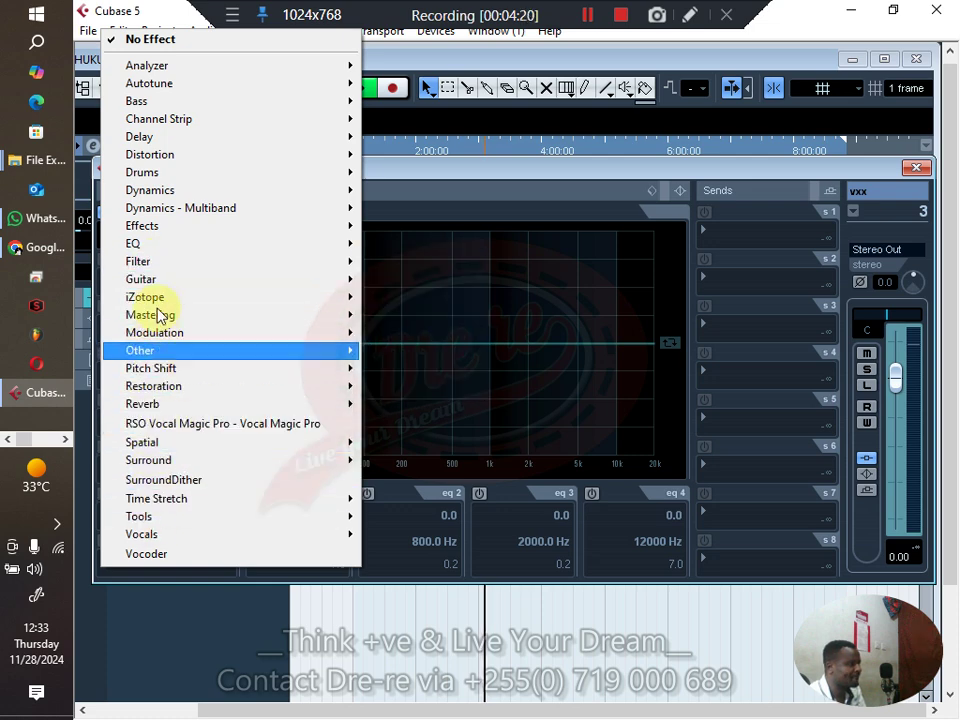
{"action": "mouse_move", "coordinate": [281, 143]}
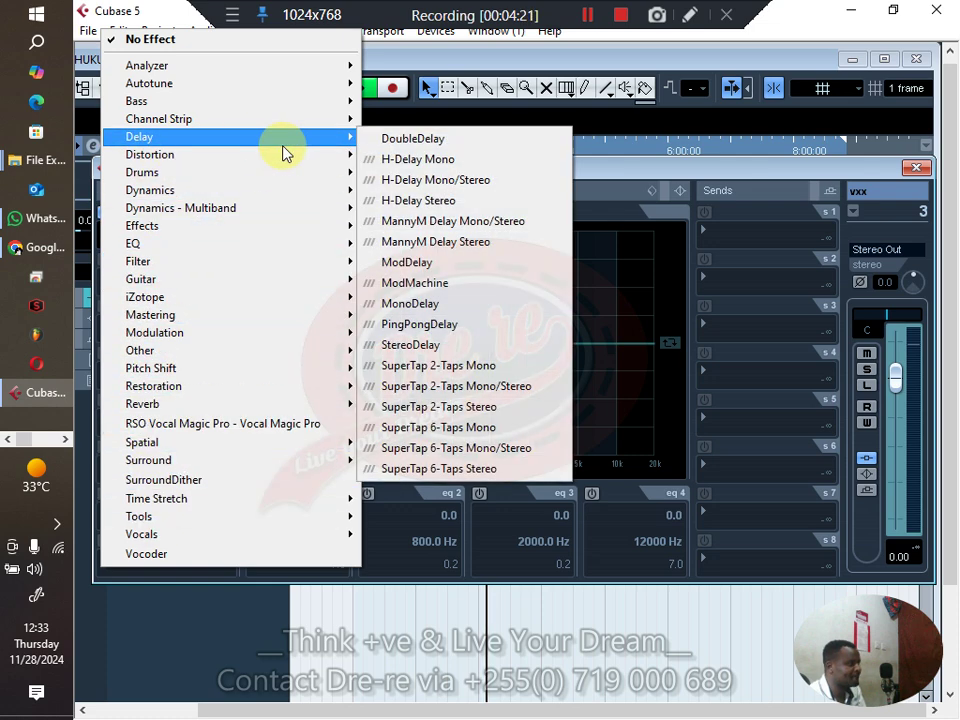
{"action": "left_click", "coordinate": [437, 346]}
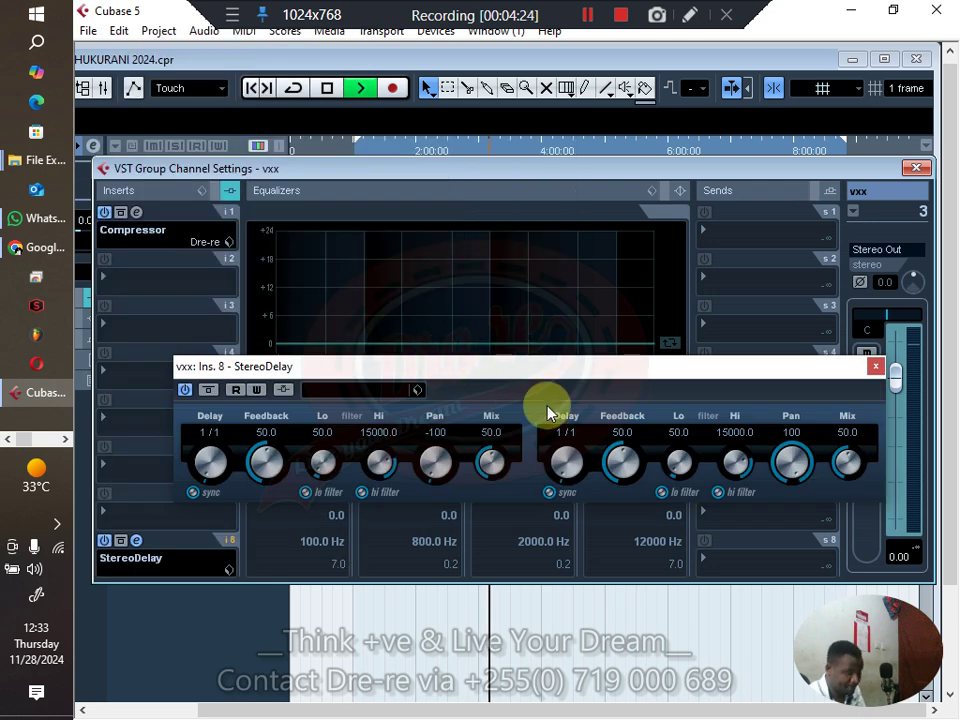
{"action": "left_click", "coordinate": [368, 392]}
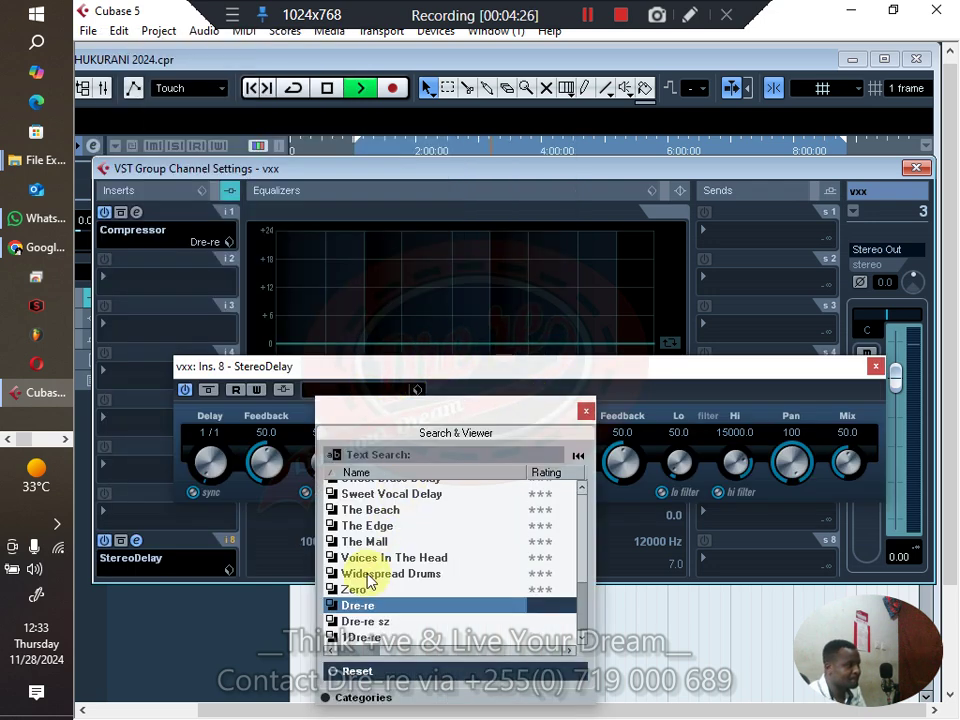
{"action": "left_click", "coordinate": [586, 412]}
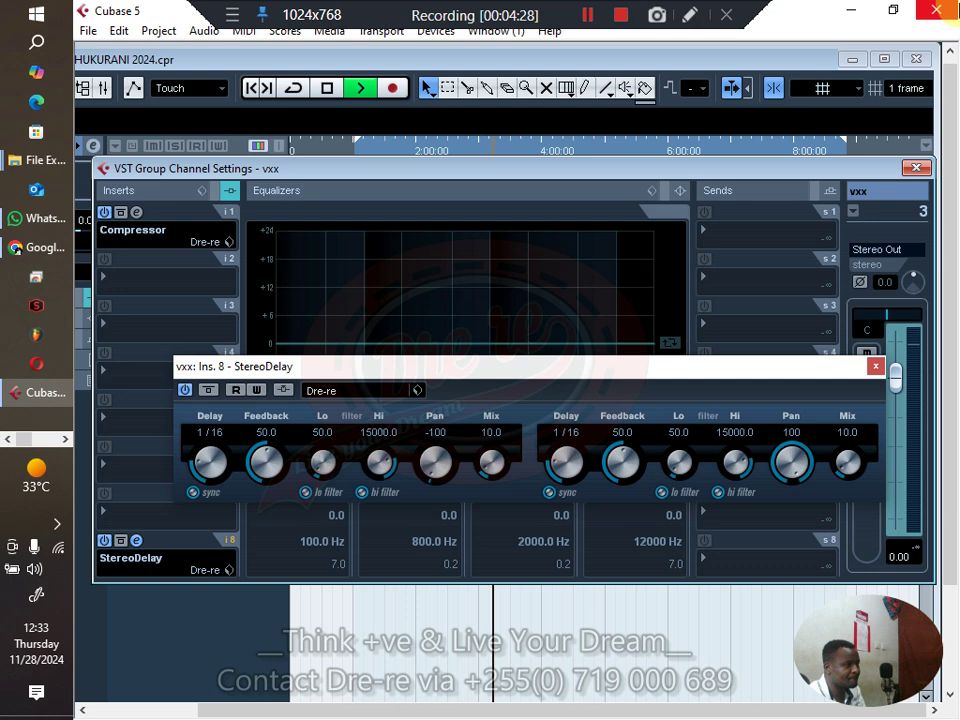
{"action": "left_click", "coordinate": [875, 369]}
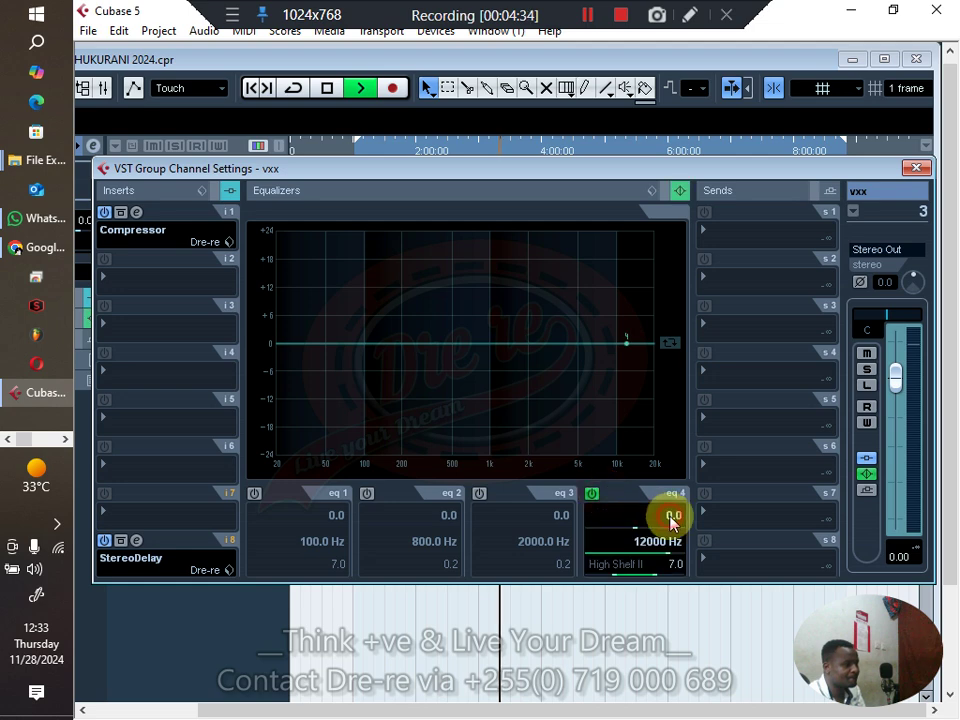
Enable EQ band 4 on the vxx group with gain 3.0, Q 3.0 and frequency 6000 Hz
{"action": "type", "text": "3"}
{"action": "key", "text": "Return"}
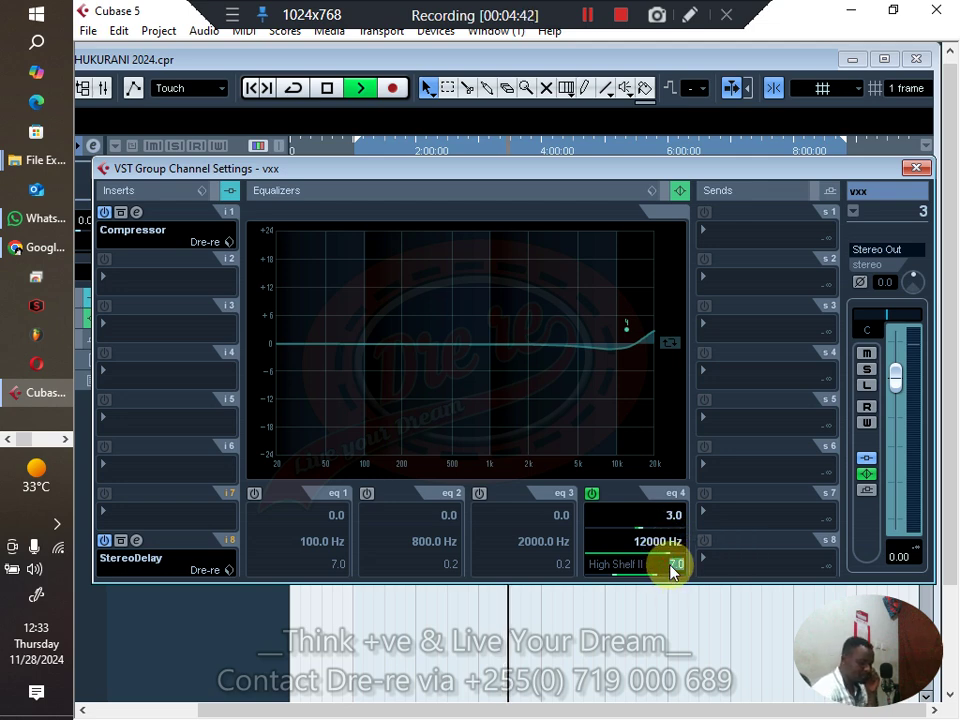
{"action": "type", "text": "3"}
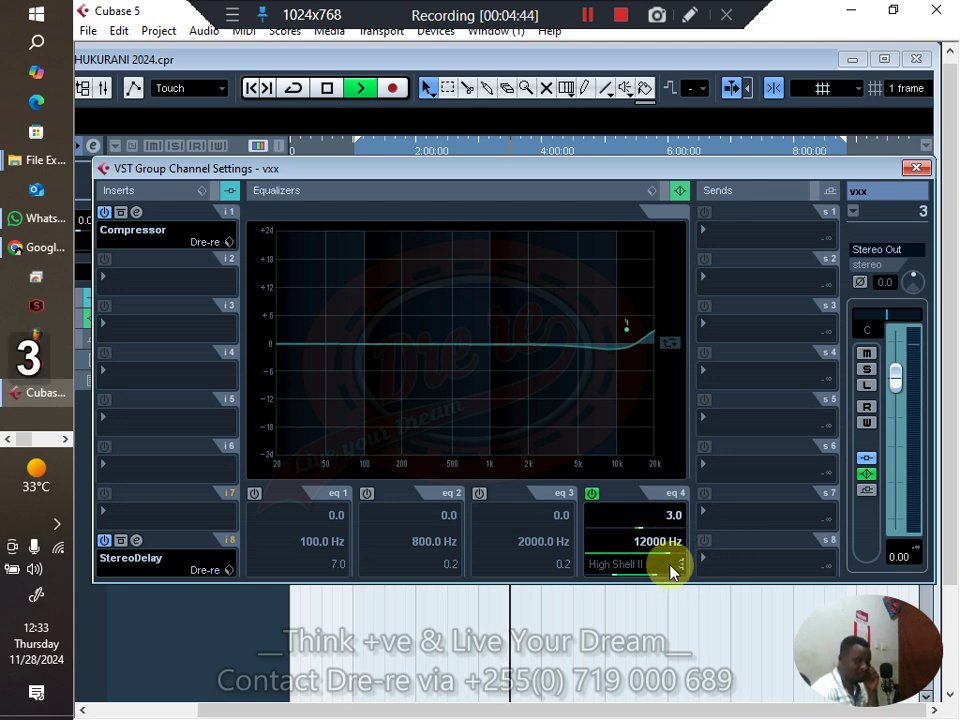
{"action": "key", "text": "Return"}
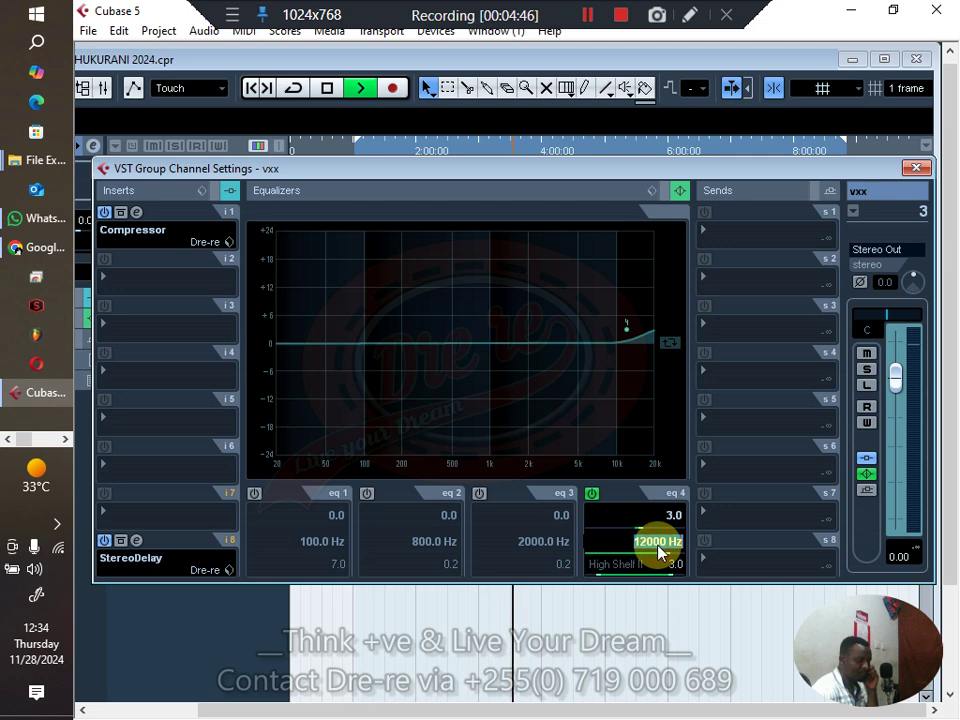
{"action": "type", "text": "6000"}
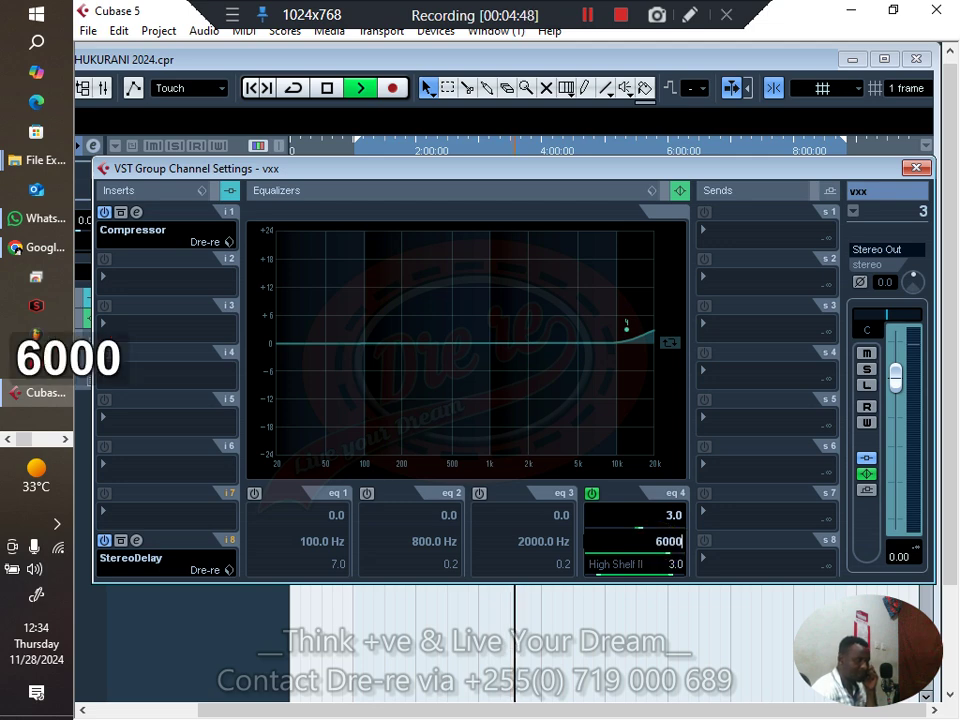
{"action": "key", "text": "Return"}
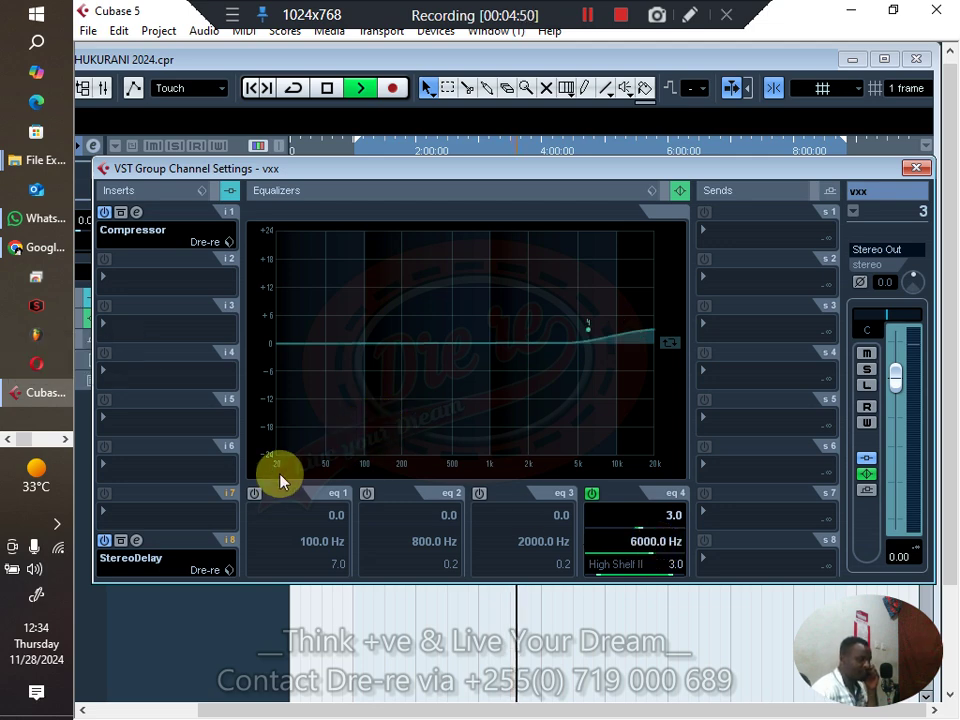
Enable EQ band 1 on vxx as High Pass II with Q 3.0 and frequency about 134 Hz, then close the channel settings
{"action": "left_click", "coordinate": [257, 494]}
{"action": "left_click", "coordinate": [272, 564]}
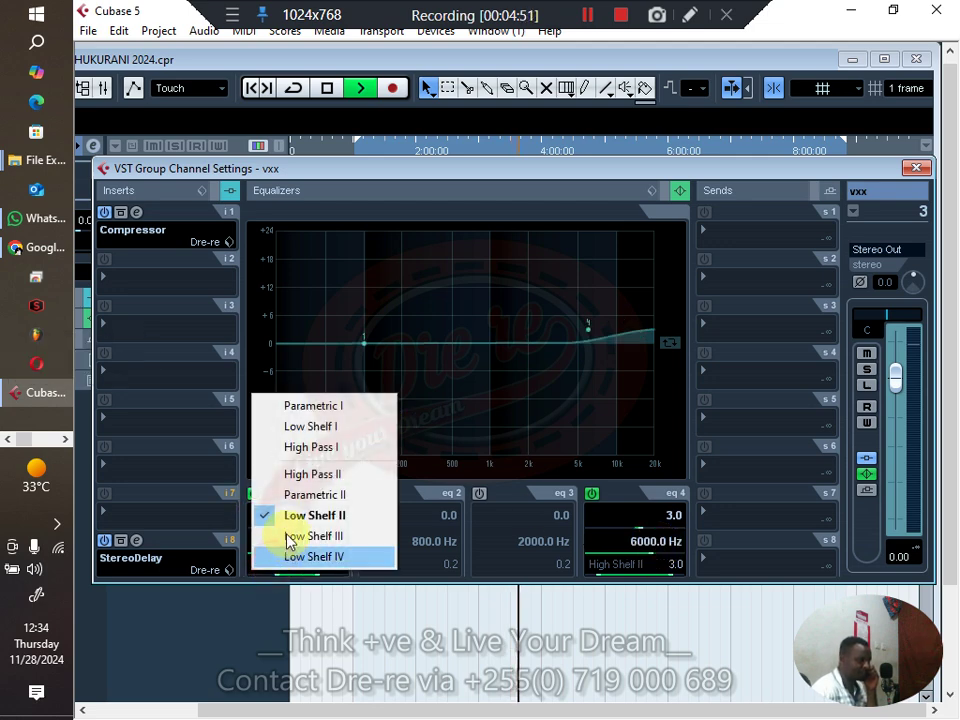
{"action": "left_click", "coordinate": [308, 475]}
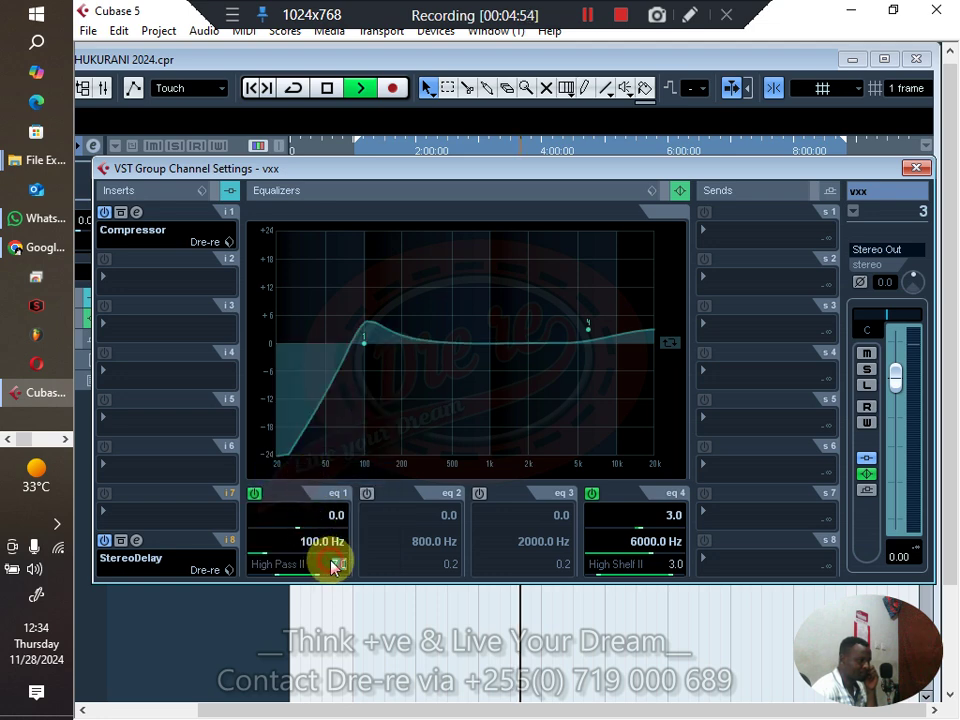
{"action": "type", "text": "3"}
{"action": "key", "text": "Return"}
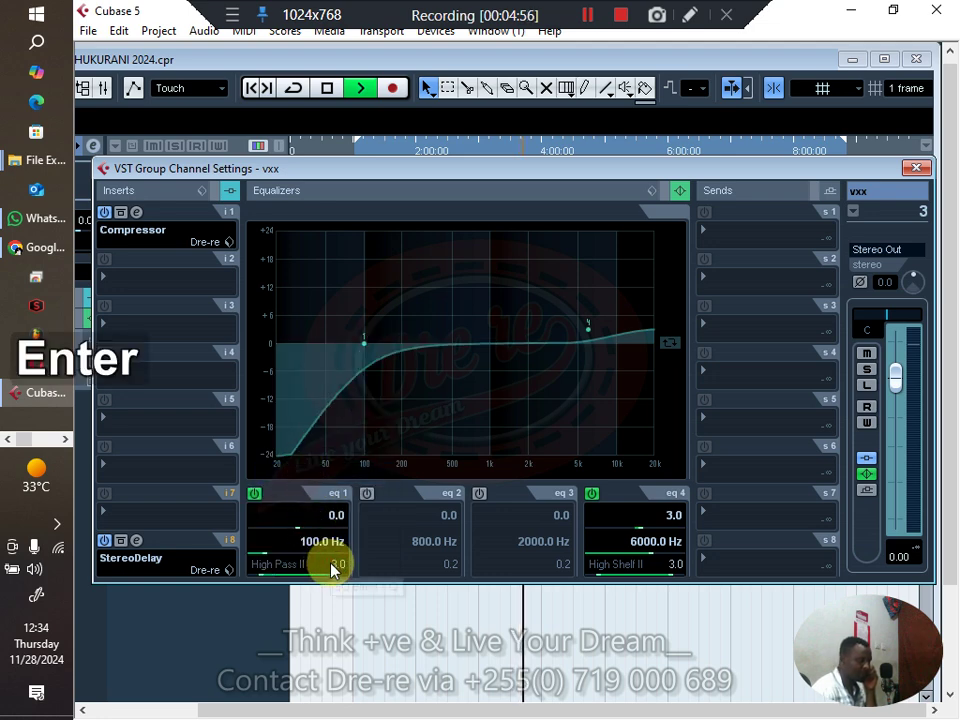
{"action": "scroll", "coordinate": [326, 551], "scroll_direction": "up", "scroll_amount": 3}
{"action": "scroll", "coordinate": [326, 553], "scroll_direction": "up", "scroll_amount": 2}
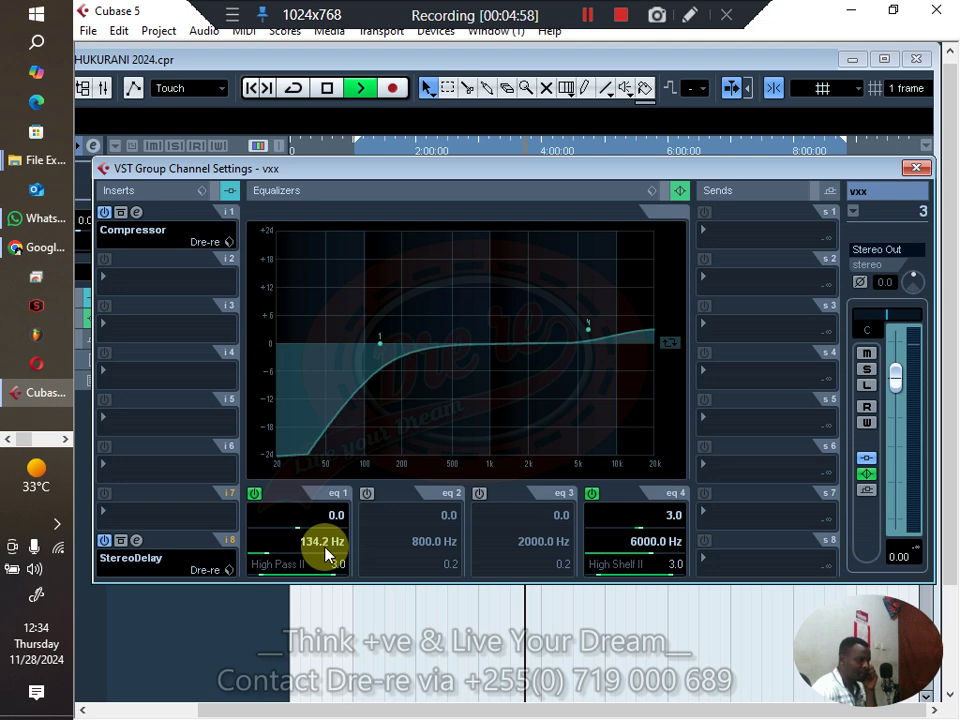
{"action": "left_click", "coordinate": [916, 167]}
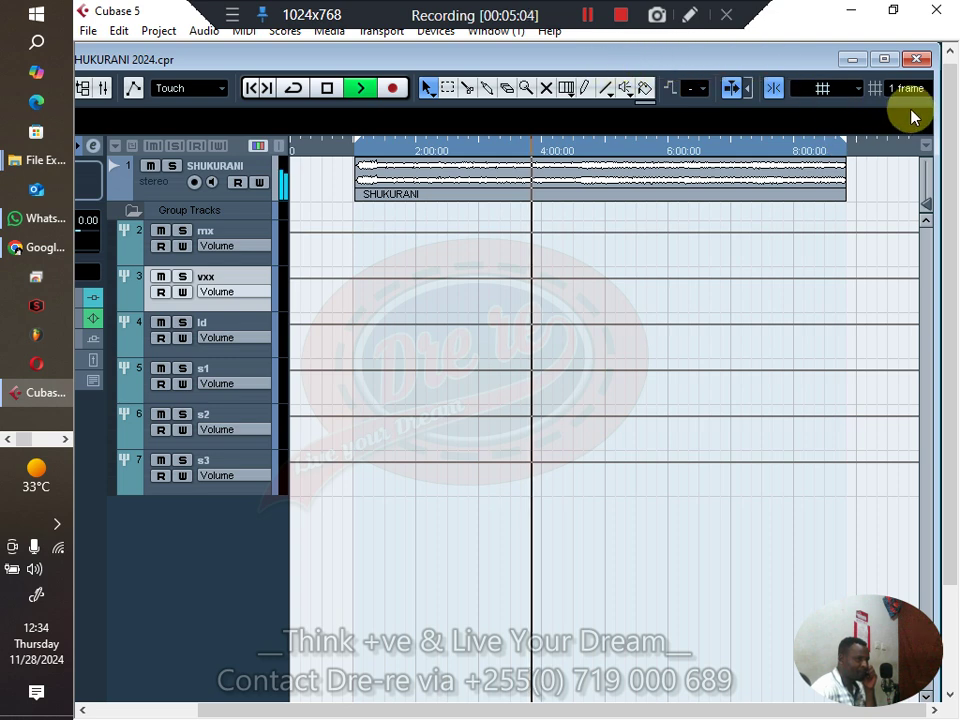
Maximize the project window and add four mono audio tracks below the s3 group track
{"action": "left_click", "coordinate": [884, 60]}
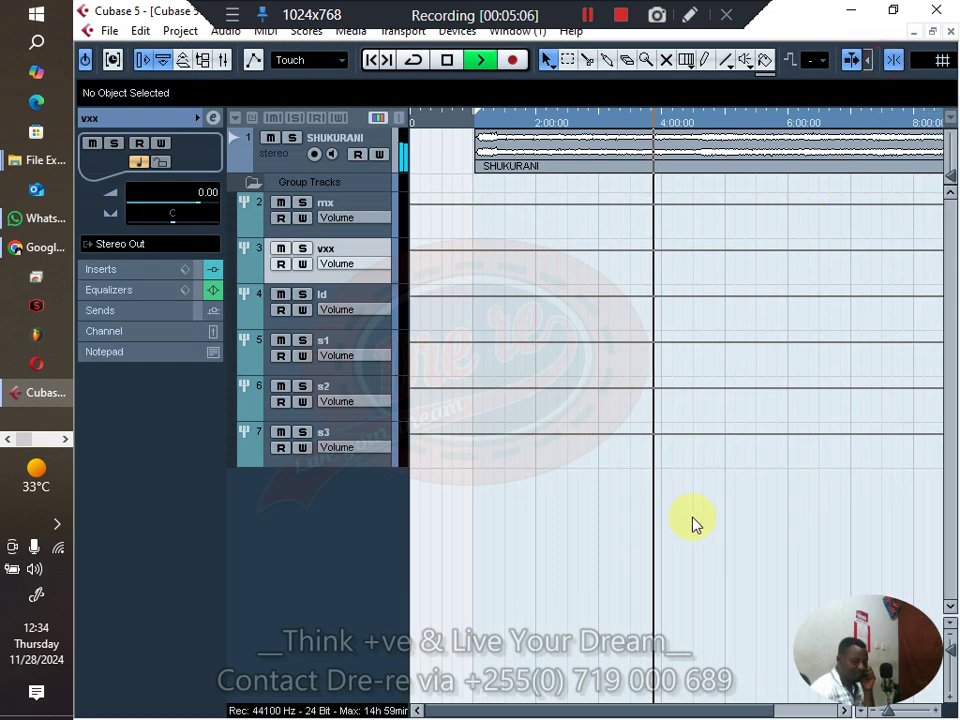
{"action": "left_click", "coordinate": [445, 430]}
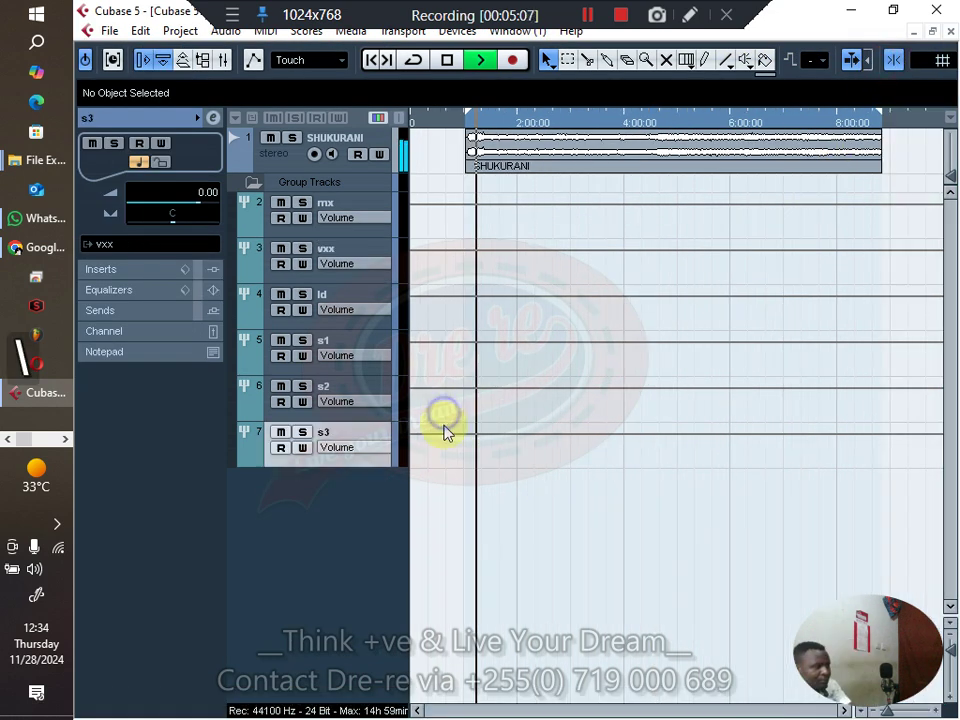
{"action": "right_click", "coordinate": [348, 446]}
{"action": "mouse_move", "coordinate": [602, 446]}
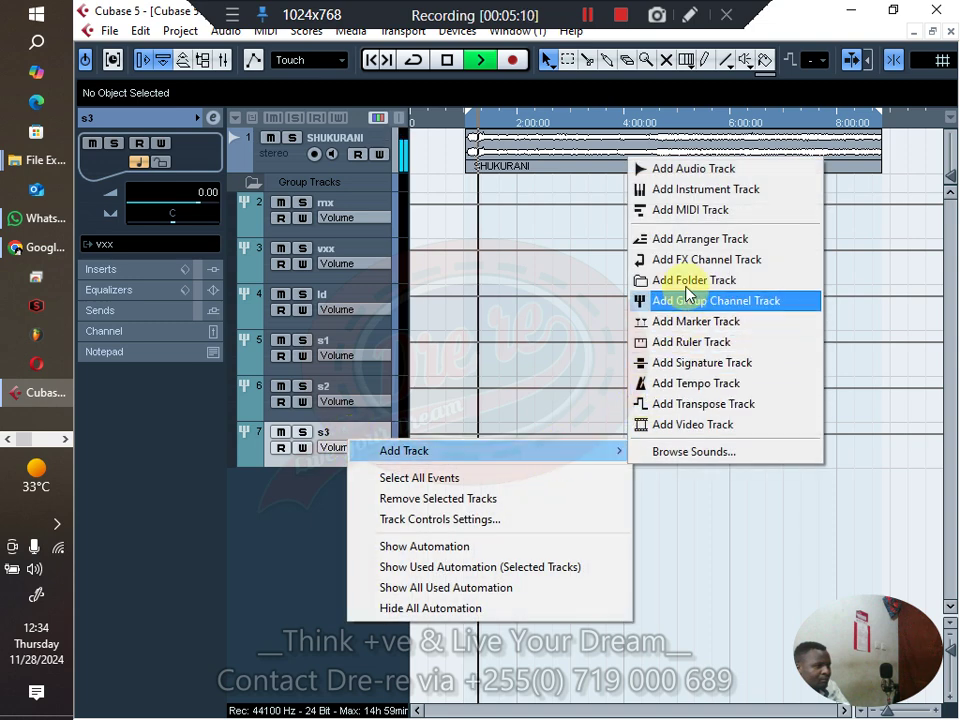
{"action": "left_click", "coordinate": [688, 170]}
{"action": "left_click", "coordinate": [487, 386]}
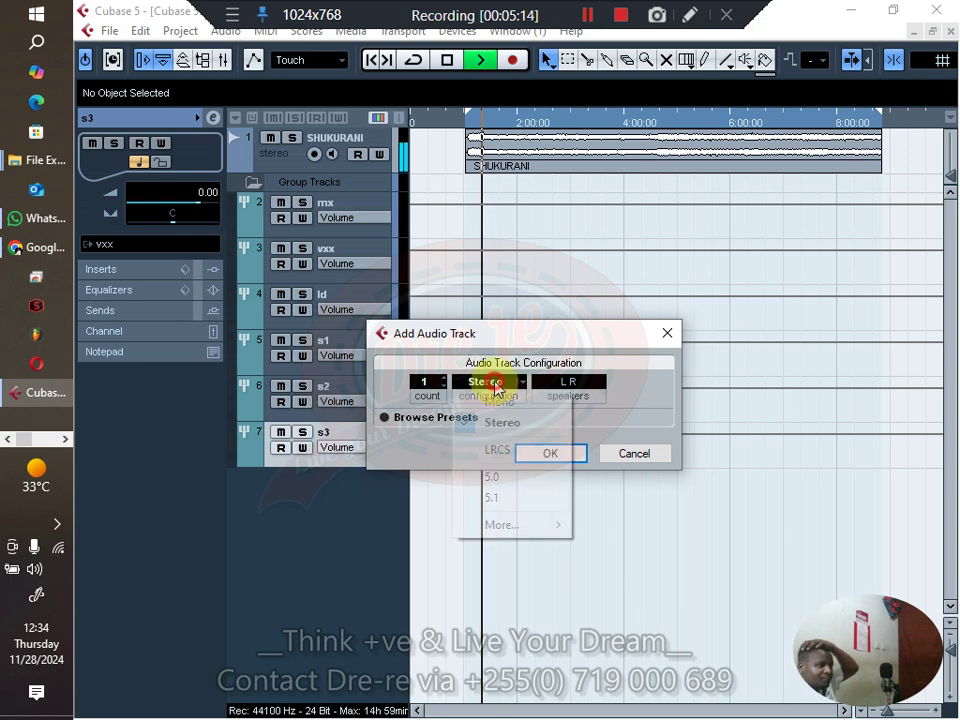
{"action": "left_click", "coordinate": [494, 401]}
{"action": "scroll", "coordinate": [435, 391], "scroll_direction": "up", "scroll_amount": 3}
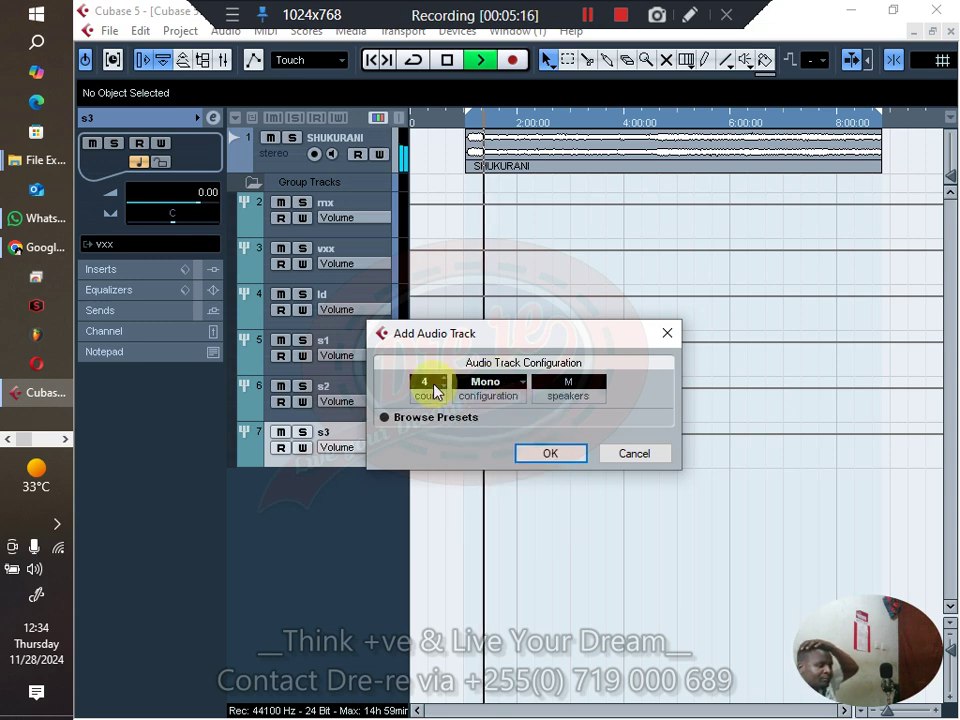
{"action": "left_click", "coordinate": [551, 454]}
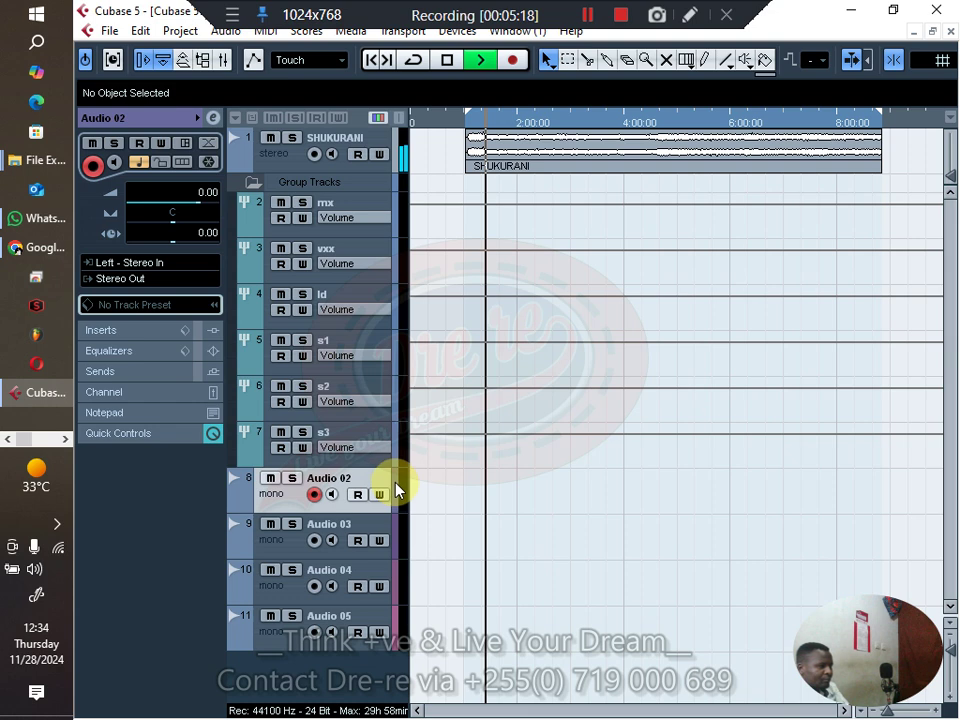
Colour the Audio 02 track light blue and rename it LD
{"action": "left_click", "coordinate": [398, 488]}
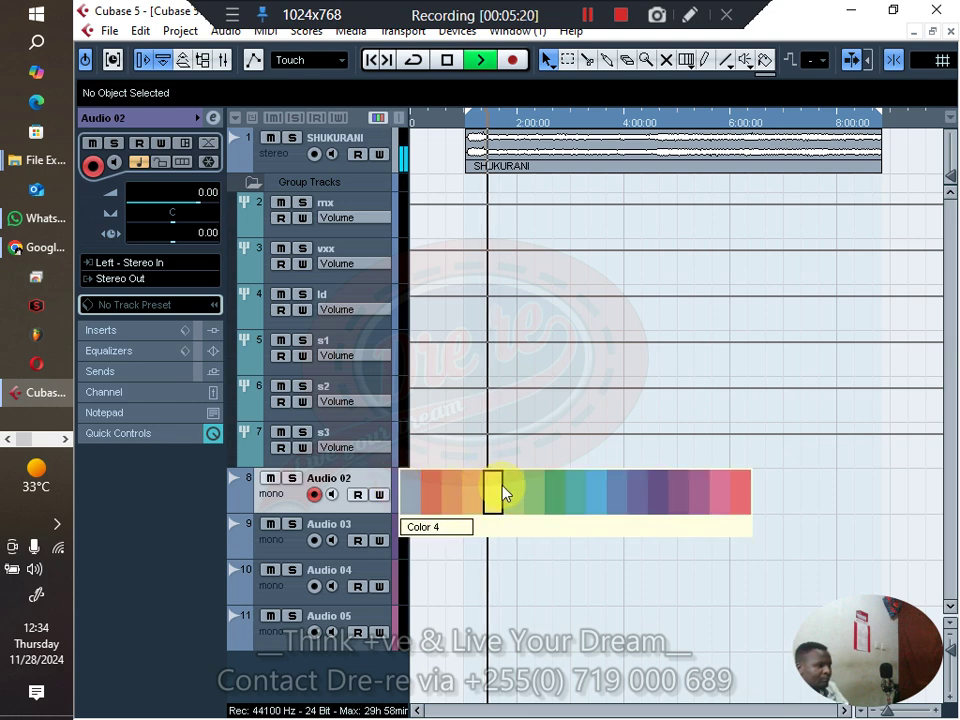
{"action": "left_click", "coordinate": [587, 493]}
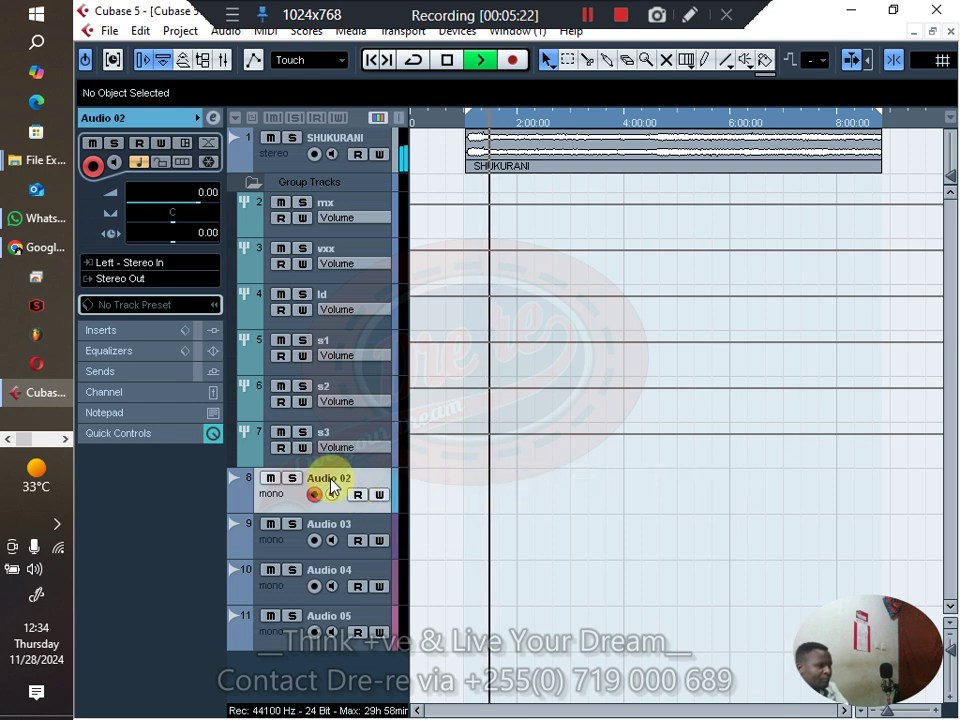
{"action": "type", "text": "LD"}
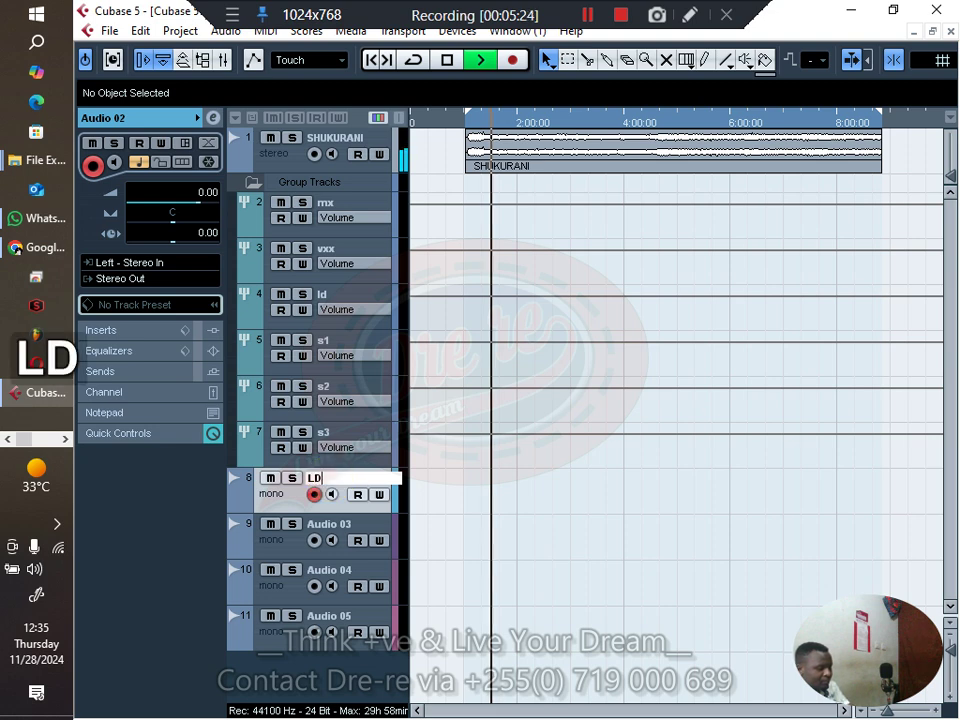
{"action": "key", "text": "Return"}
Route the LD audio track's output to the ld group
{"action": "left_click", "coordinate": [125, 279]}
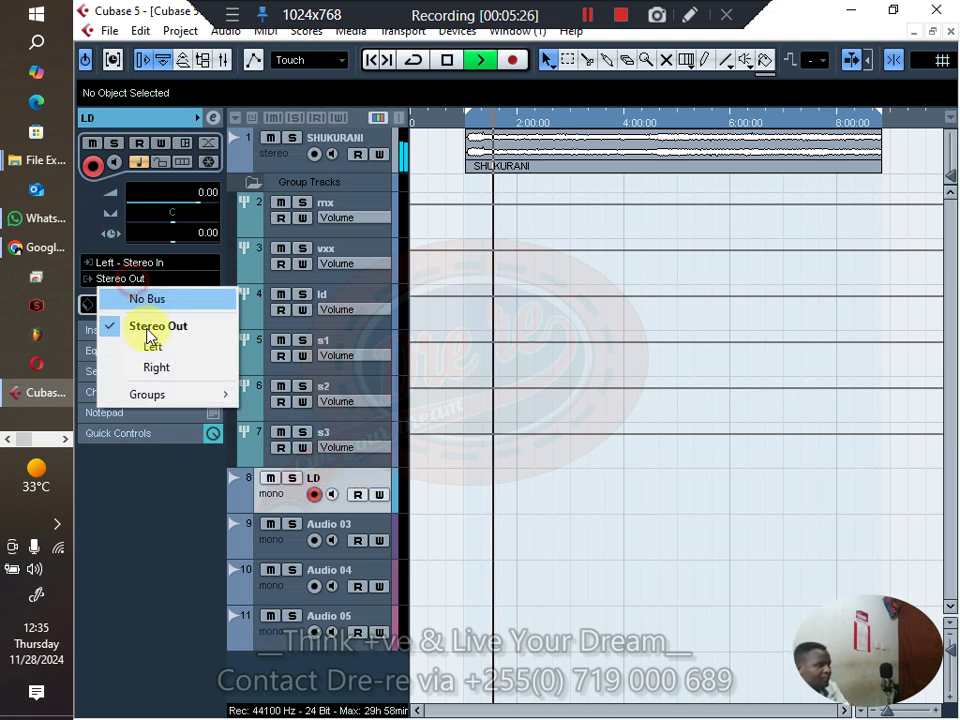
{"action": "mouse_move", "coordinate": [173, 400]}
{"action": "left_click", "coordinate": [279, 436]}
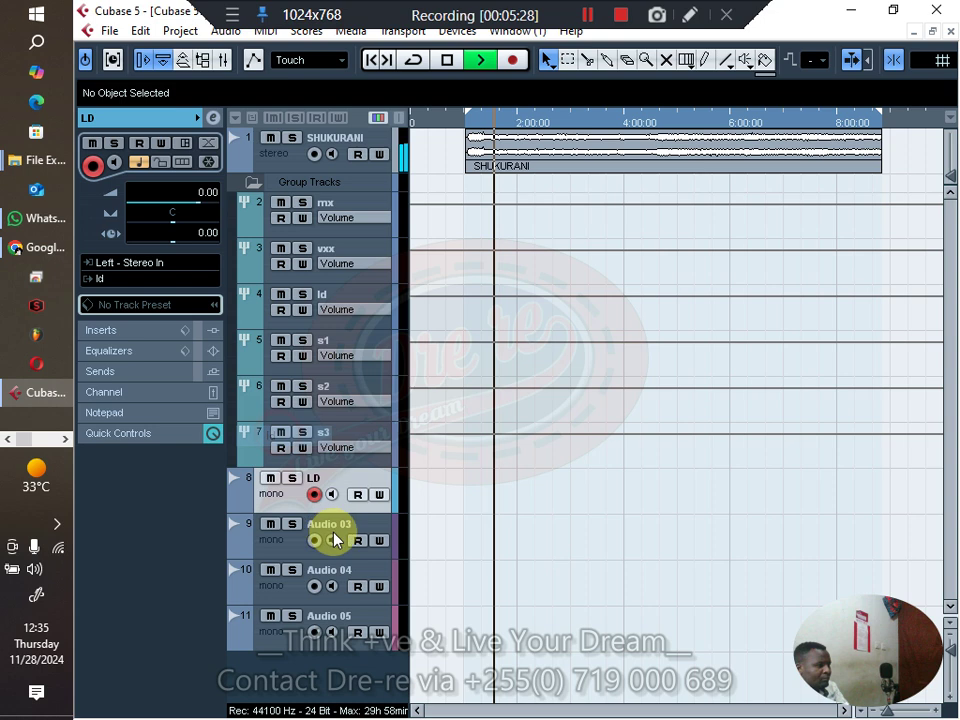
Colour the Audio 03 track yellow and rename it s1
{"action": "left_click", "coordinate": [390, 525]}
{"action": "left_click", "coordinate": [397, 530]}
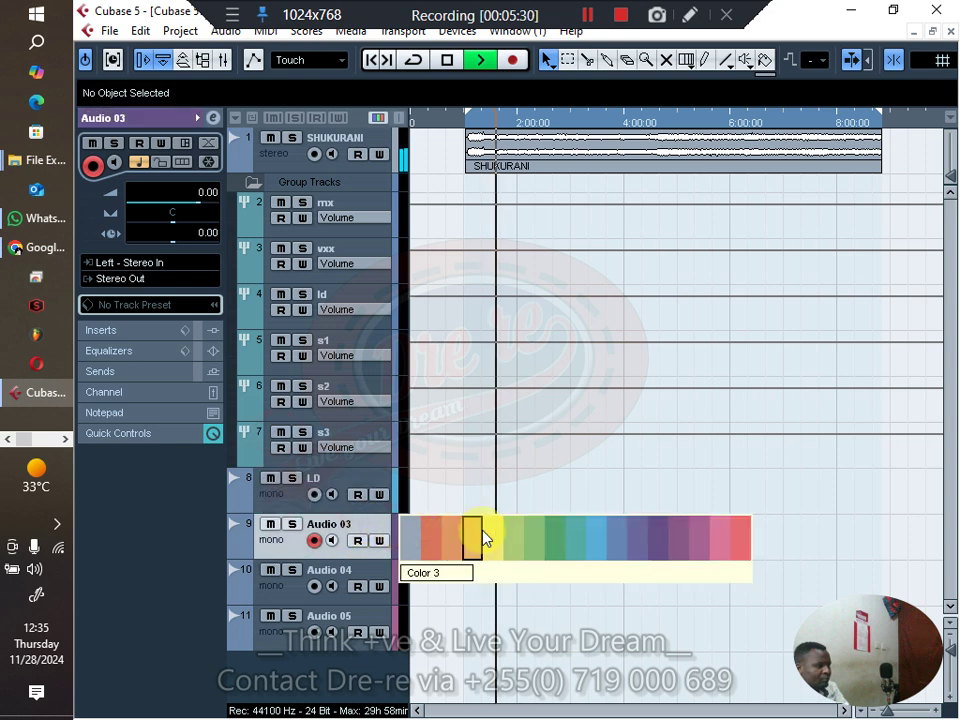
{"action": "left_click", "coordinate": [479, 537]}
{"action": "double_click", "coordinate": [340, 524]}
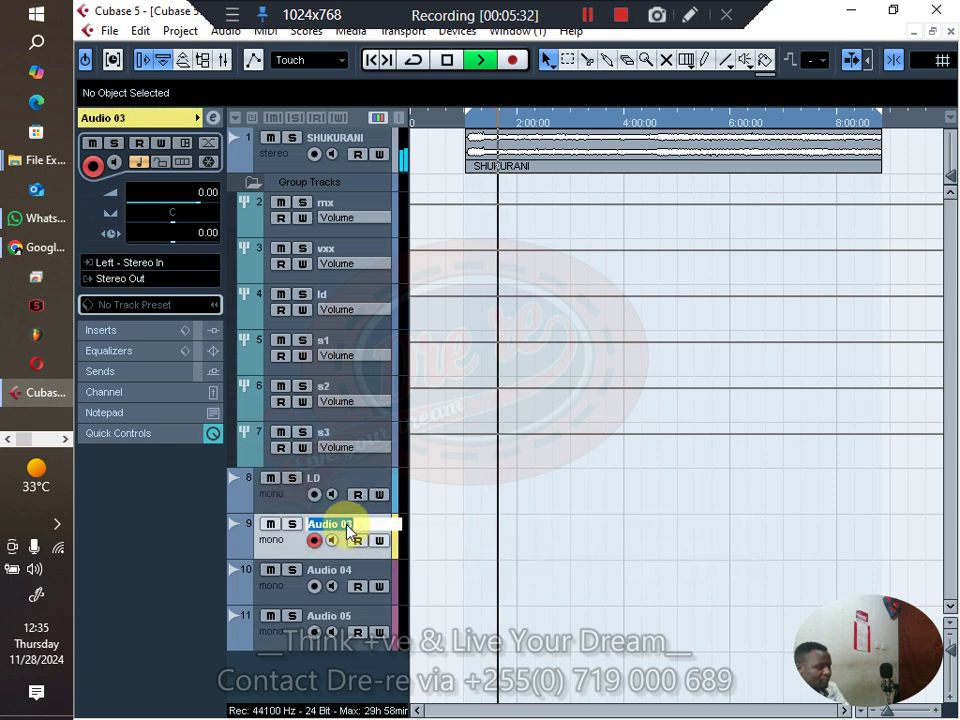
{"action": "type", "text": "S"}
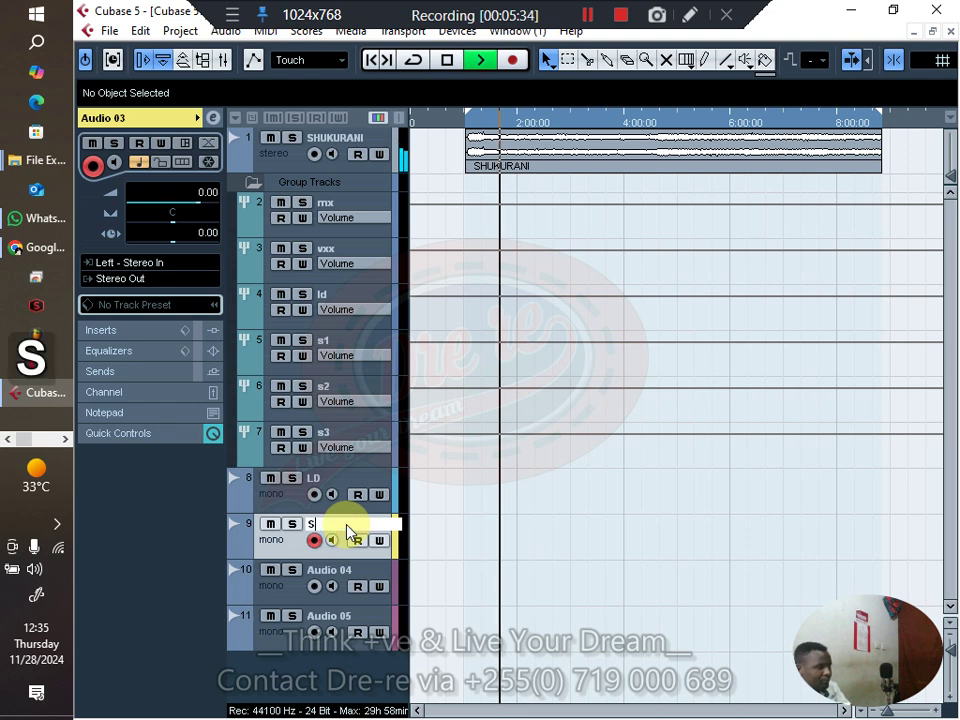
{"action": "key", "text": "Caps_Lock"}
{"action": "type", "text": "1"}
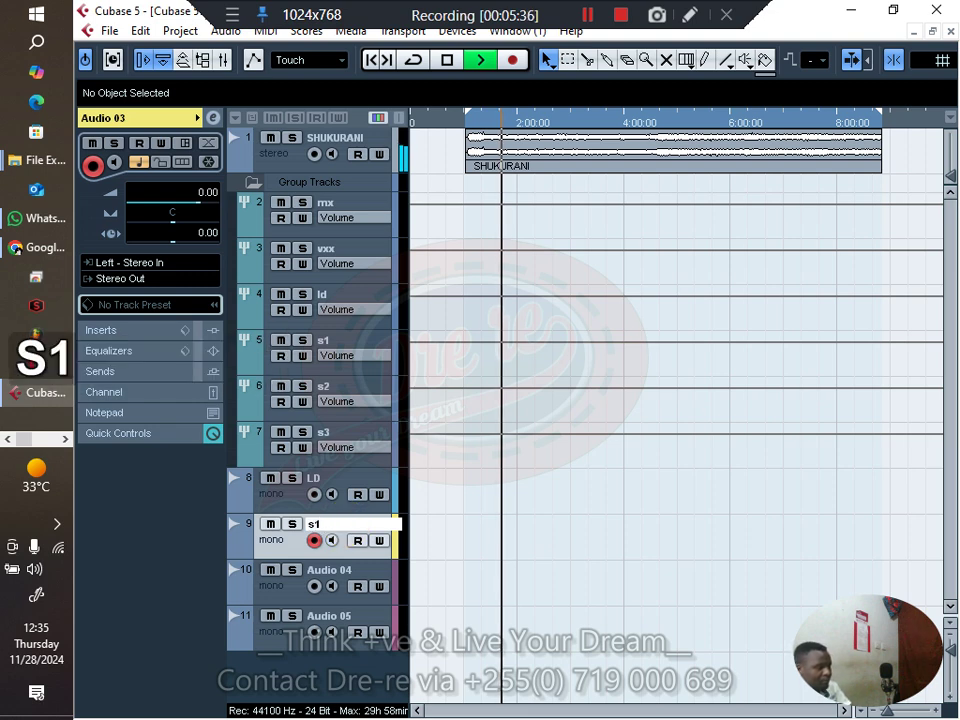
{"action": "key", "text": "Return"}
Route the yellow s1 audio track's output to the s1 group
{"action": "right_click", "coordinate": [347, 526]}
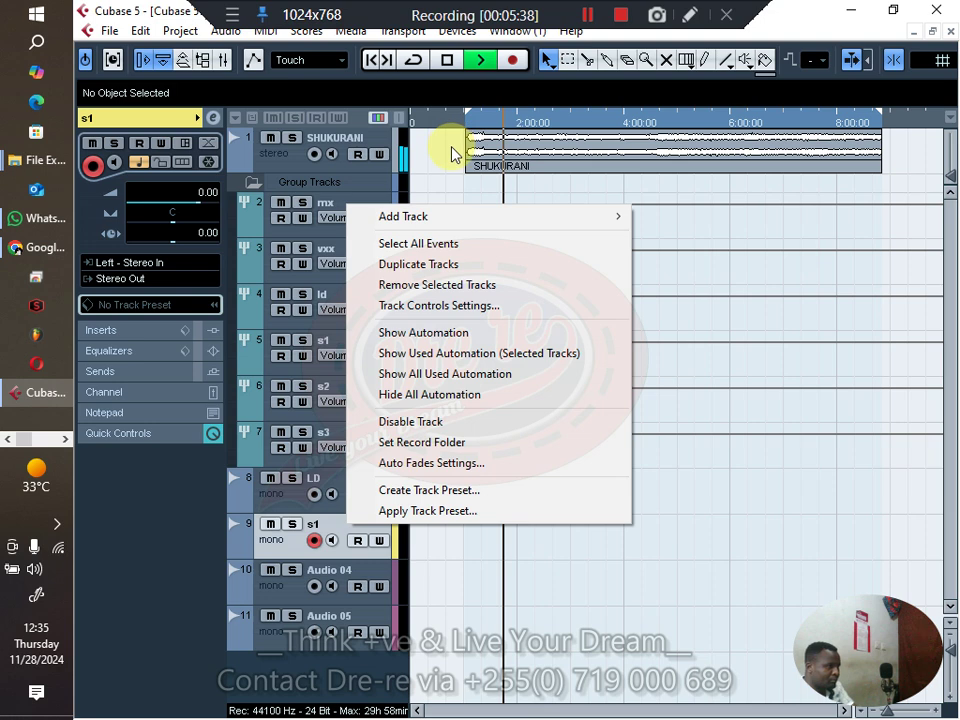
{"action": "left_click", "coordinate": [127, 278]}
{"action": "left_click", "coordinate": [127, 278]}
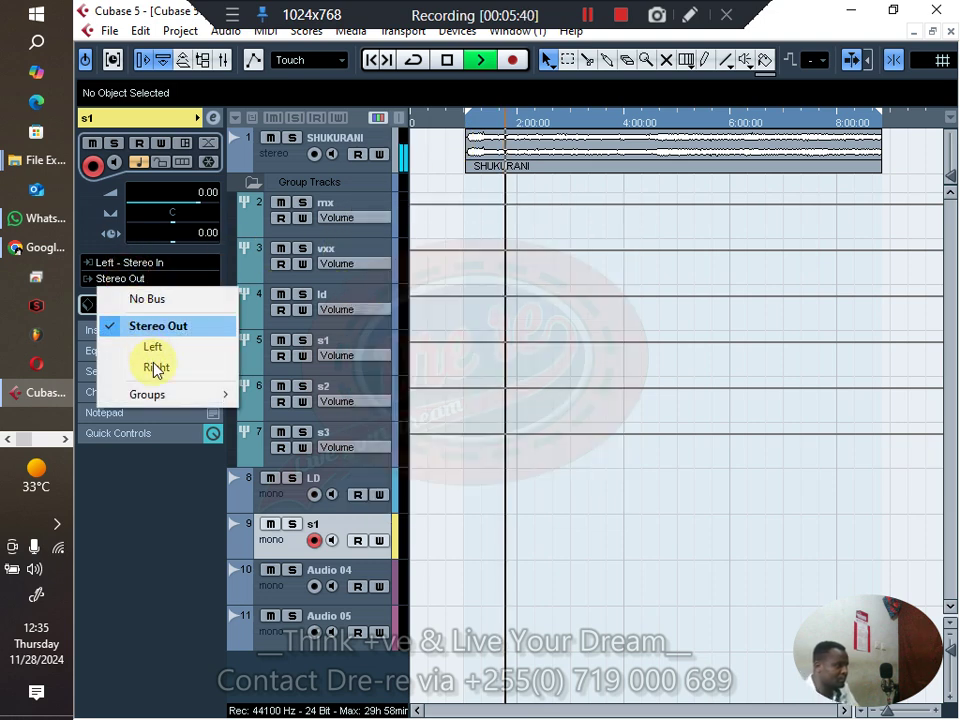
{"action": "mouse_move", "coordinate": [161, 394]}
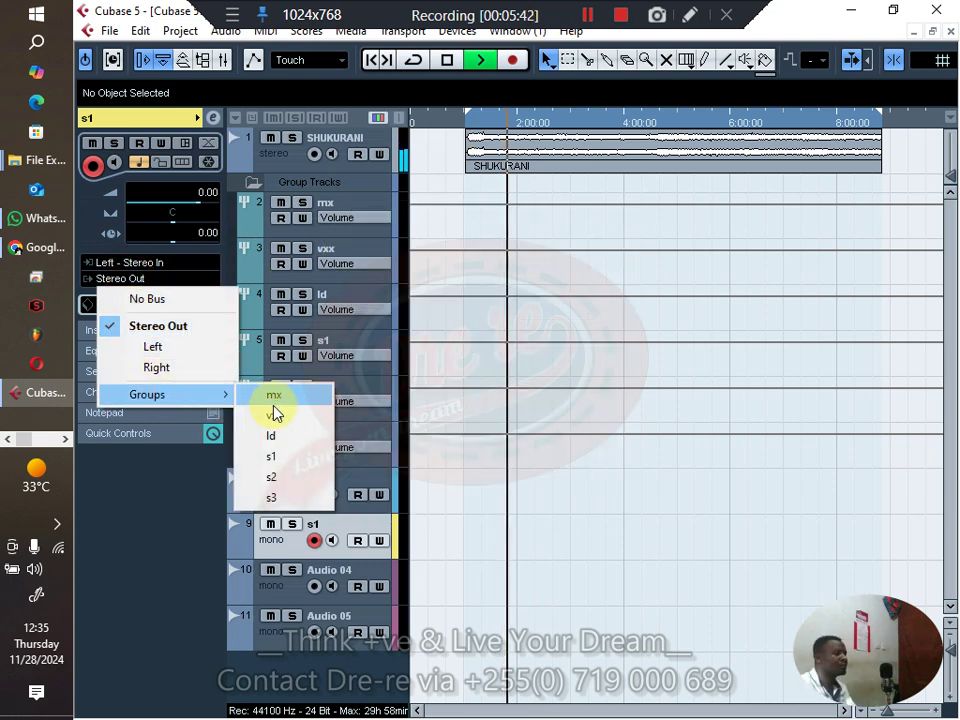
{"action": "left_click", "coordinate": [263, 456]}
Duplicate the s1 audio track, rename the copy 2s1 and check its output group assignment
{"action": "right_click", "coordinate": [321, 537]}
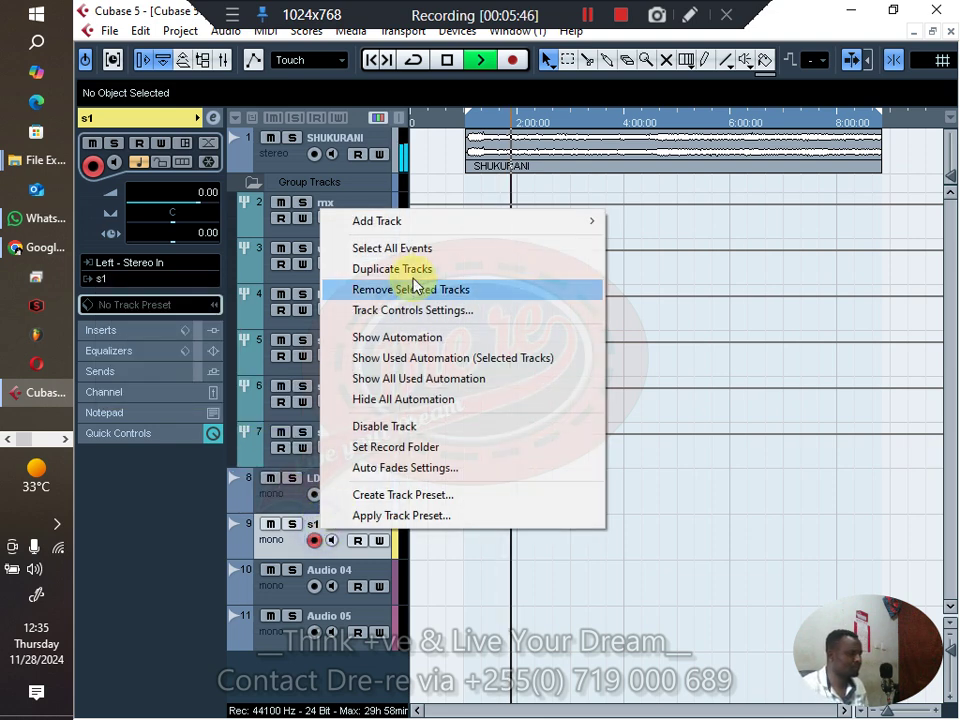
{"action": "left_click", "coordinate": [365, 268]}
{"action": "double_click", "coordinate": [360, 570]}
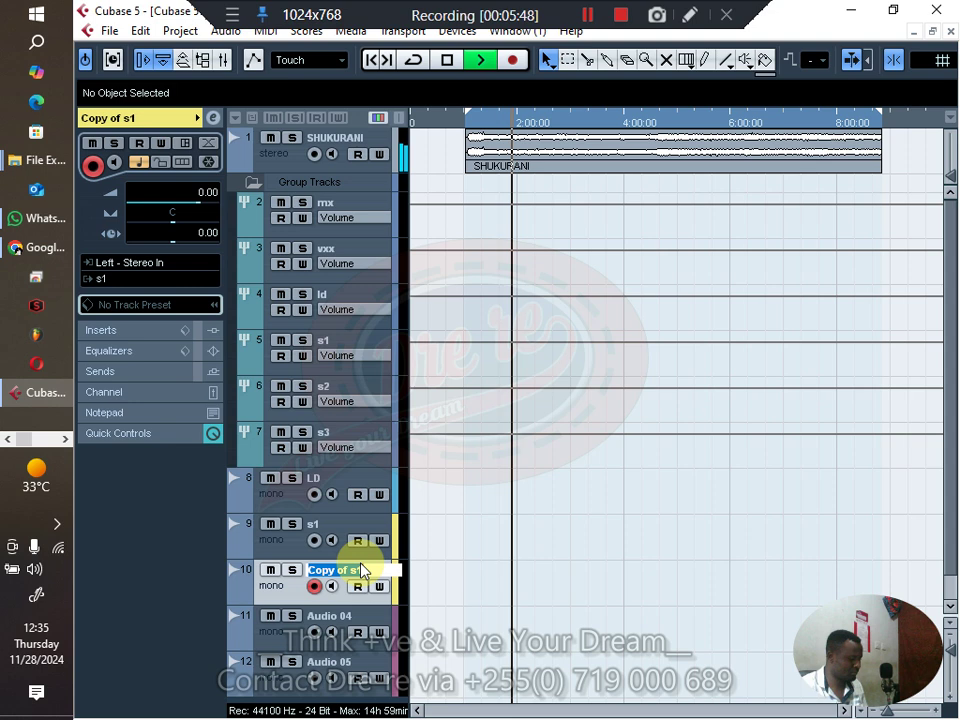
{"action": "type", "text": "2s1"}
{"action": "key", "text": "Return"}
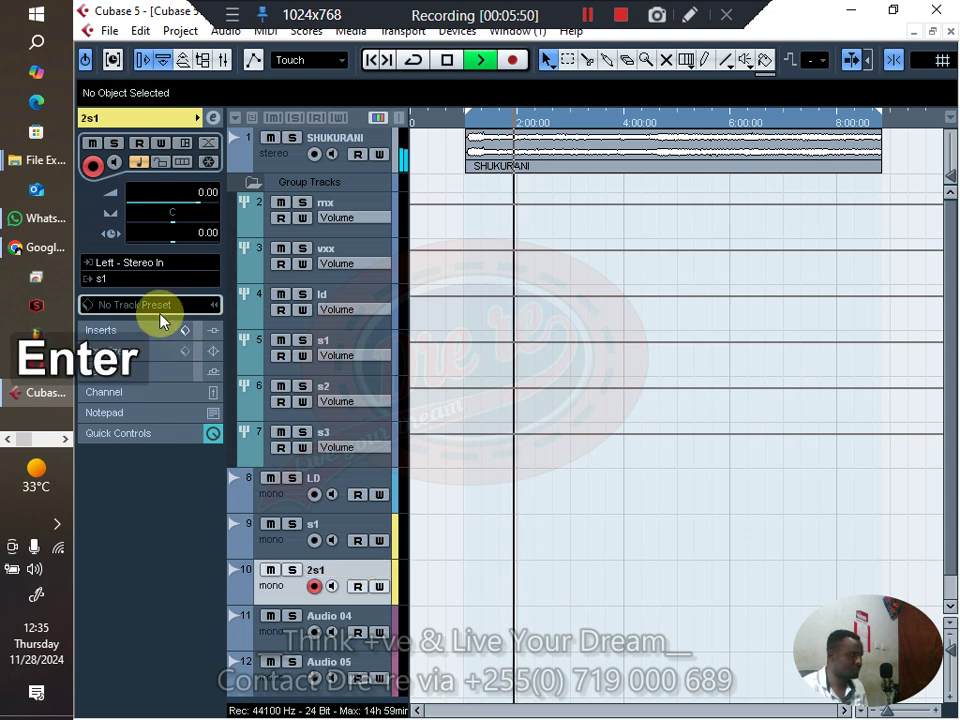
{"action": "left_click", "coordinate": [122, 279]}
{"action": "mouse_move", "coordinate": [152, 396]}
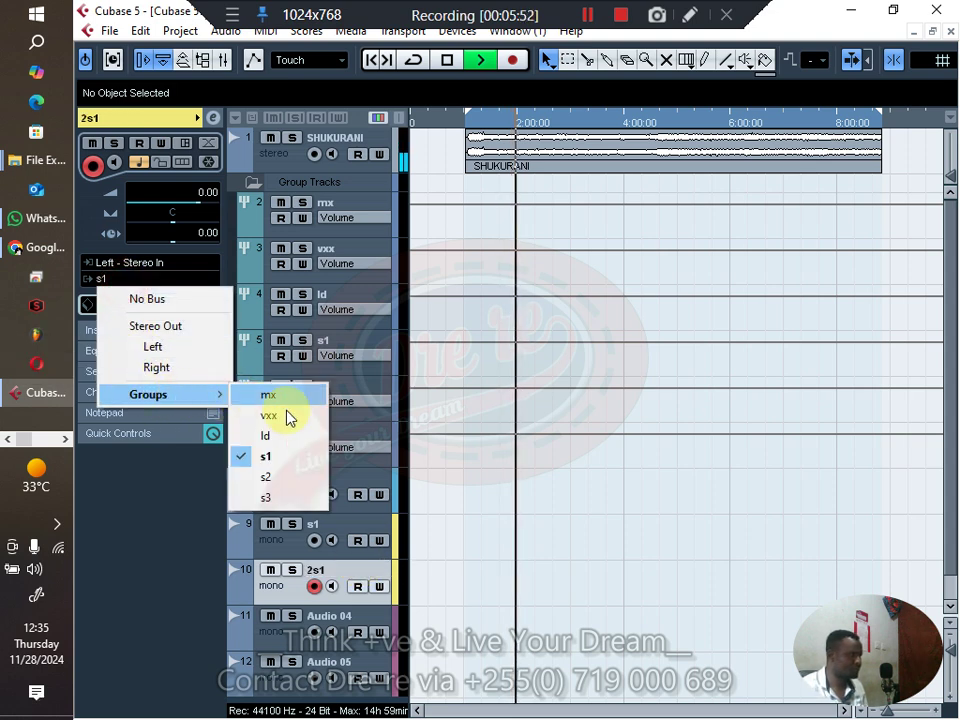
{"action": "left_click", "coordinate": [375, 525]}
Duplicate the 2s1 track and rename the copy 3s1
{"action": "right_click", "coordinate": [342, 571]}
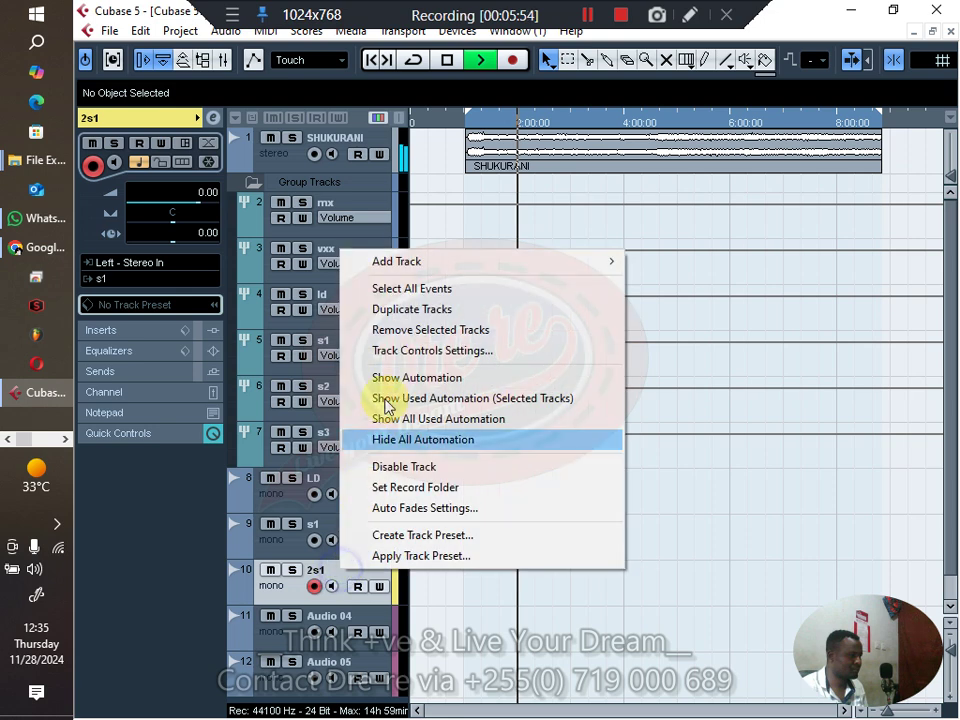
{"action": "left_click", "coordinate": [407, 318]}
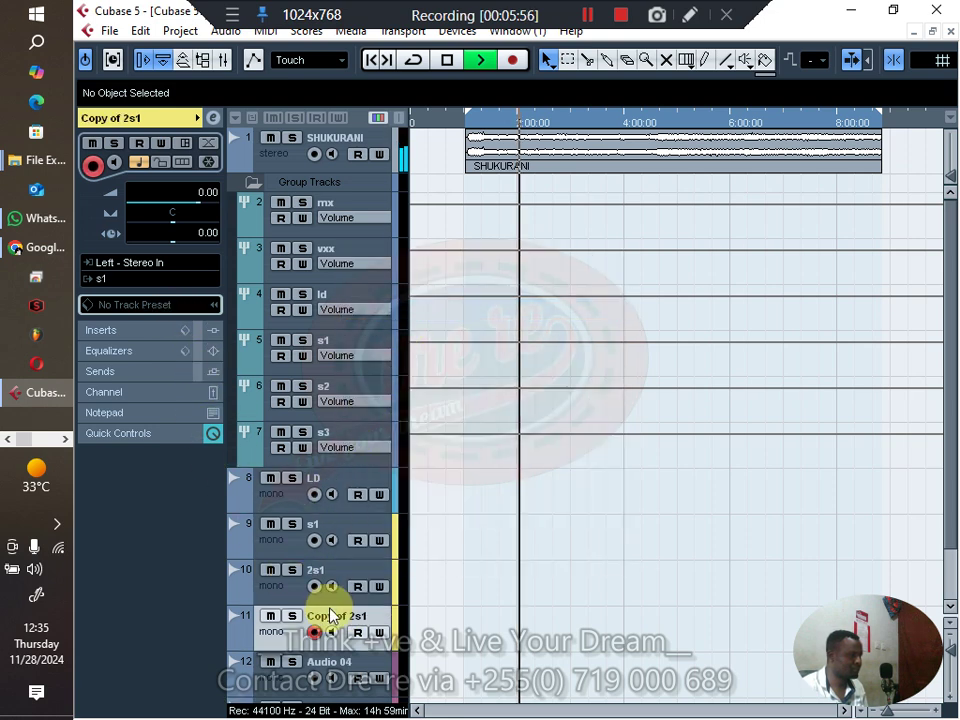
{"action": "type", "text": "3s"}
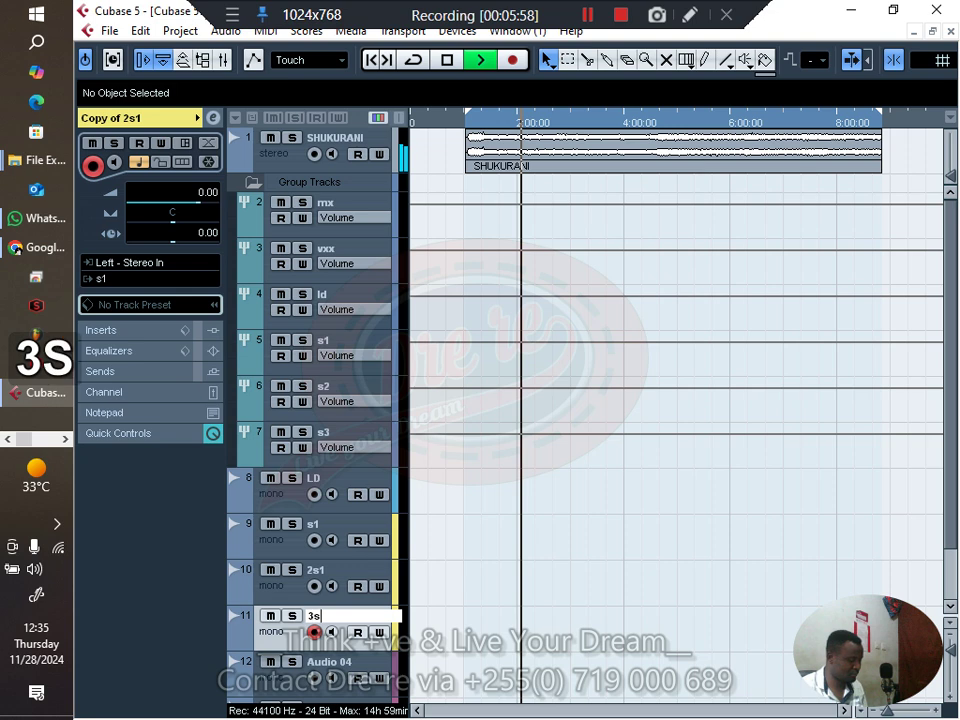
{"action": "type", "text": "1"}
{"action": "key", "text": "Return"}
Duplicate the 3s1 track and rename the copy 4s1
{"action": "right_click", "coordinate": [333, 616]}
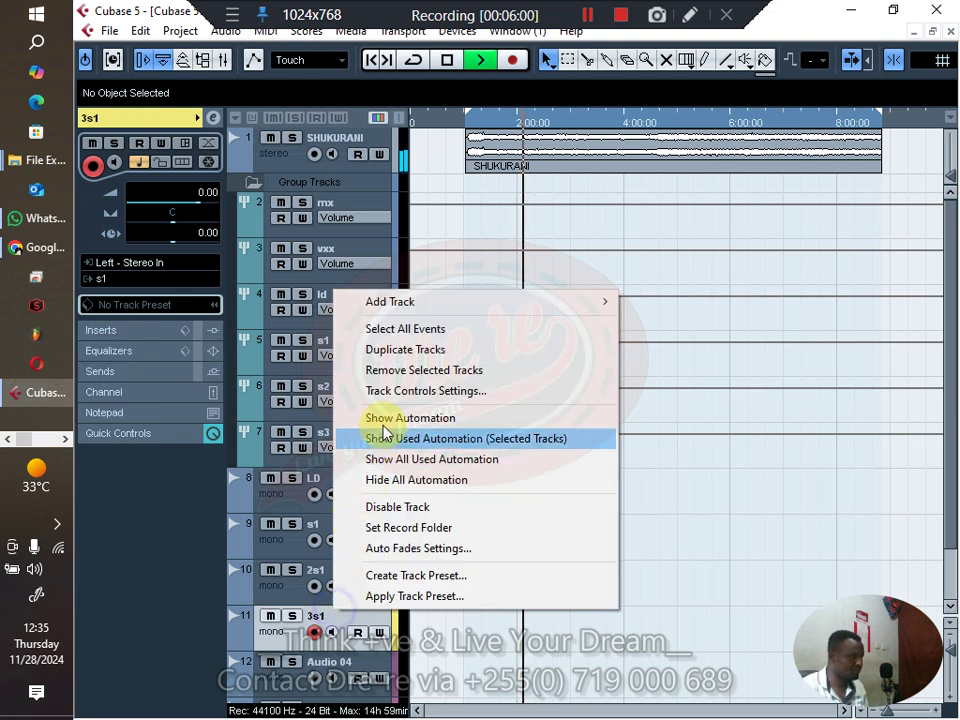
{"action": "left_click", "coordinate": [410, 350]}
{"action": "double_click", "coordinate": [338, 662]}
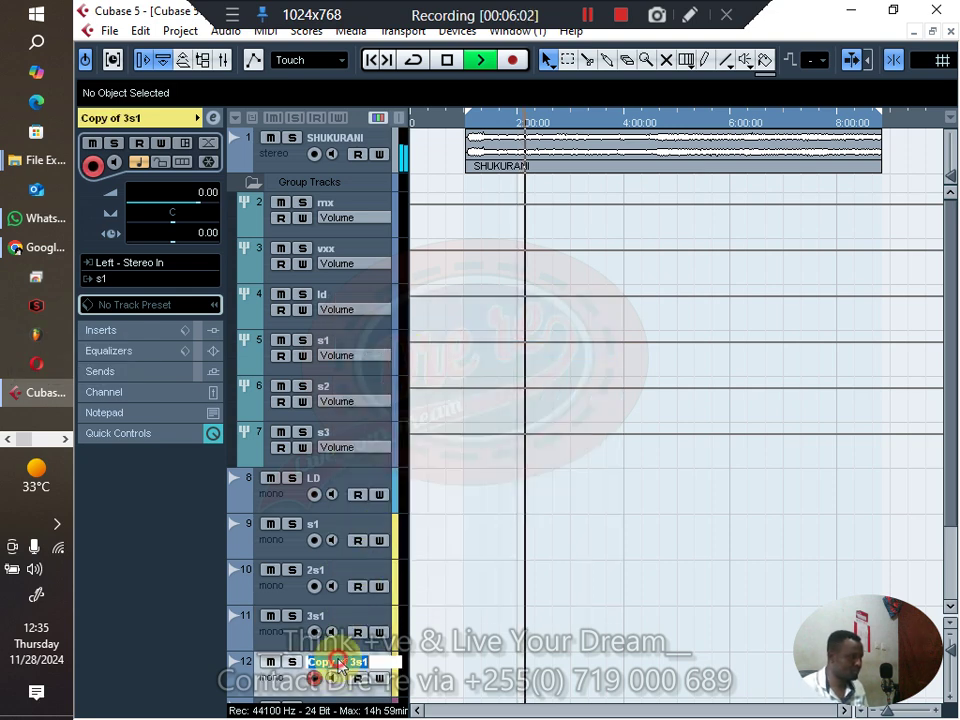
{"action": "type", "text": "4s1"}
{"action": "key", "text": "Return"}
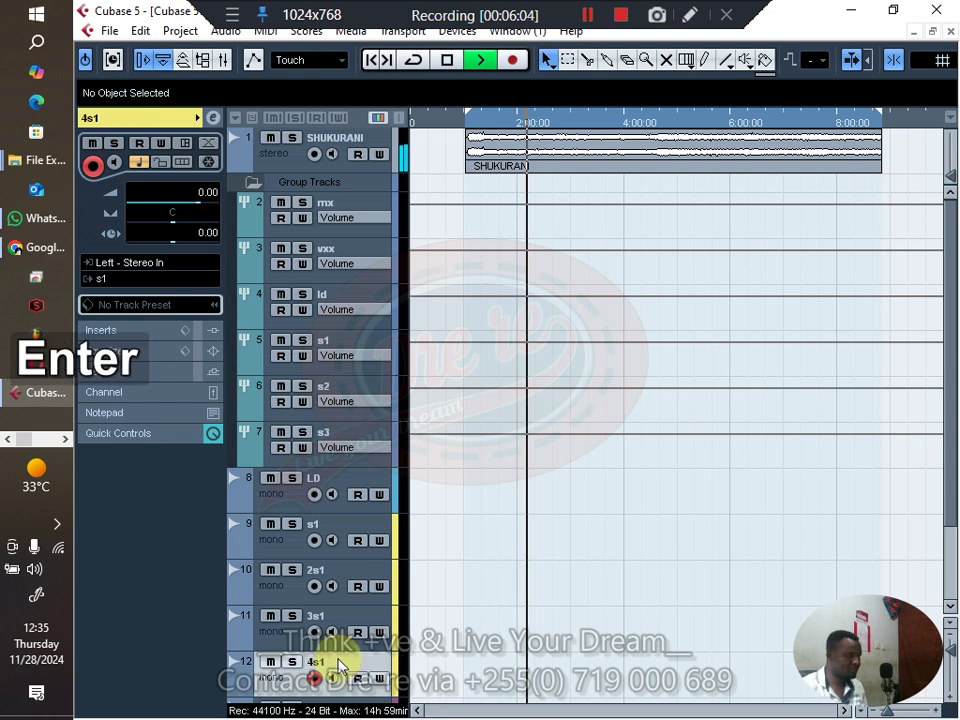
Rename the Audio 04 track below 4s1 as s2
{"action": "scroll", "coordinate": [450, 533], "scroll_direction": "down", "scroll_amount": 3}
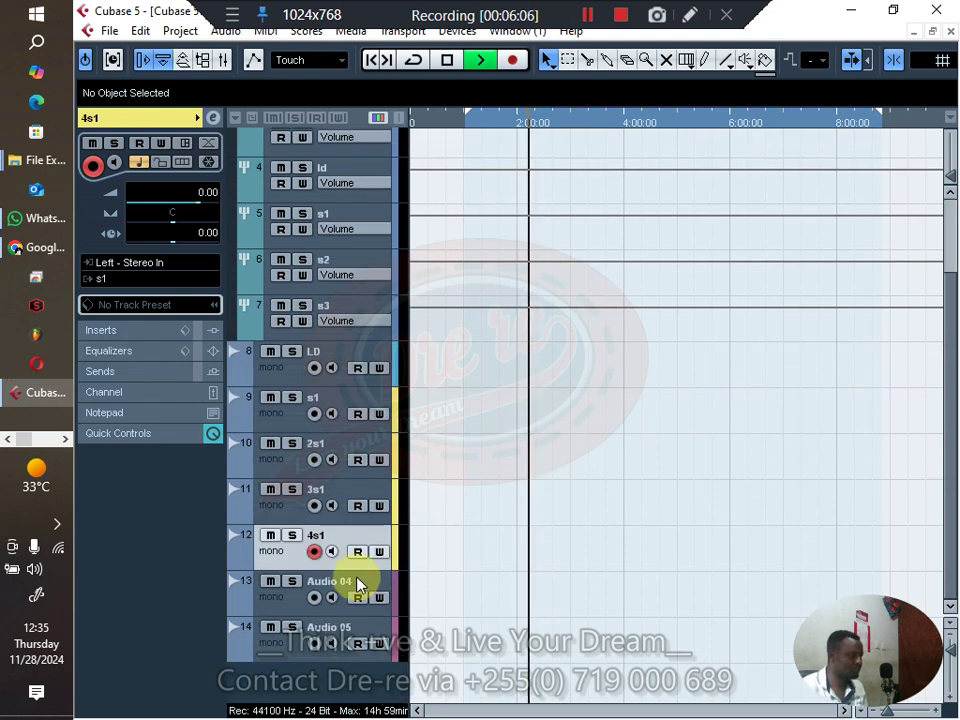
{"action": "left_click", "coordinate": [400, 582]}
{"action": "double_click", "coordinate": [353, 583]}
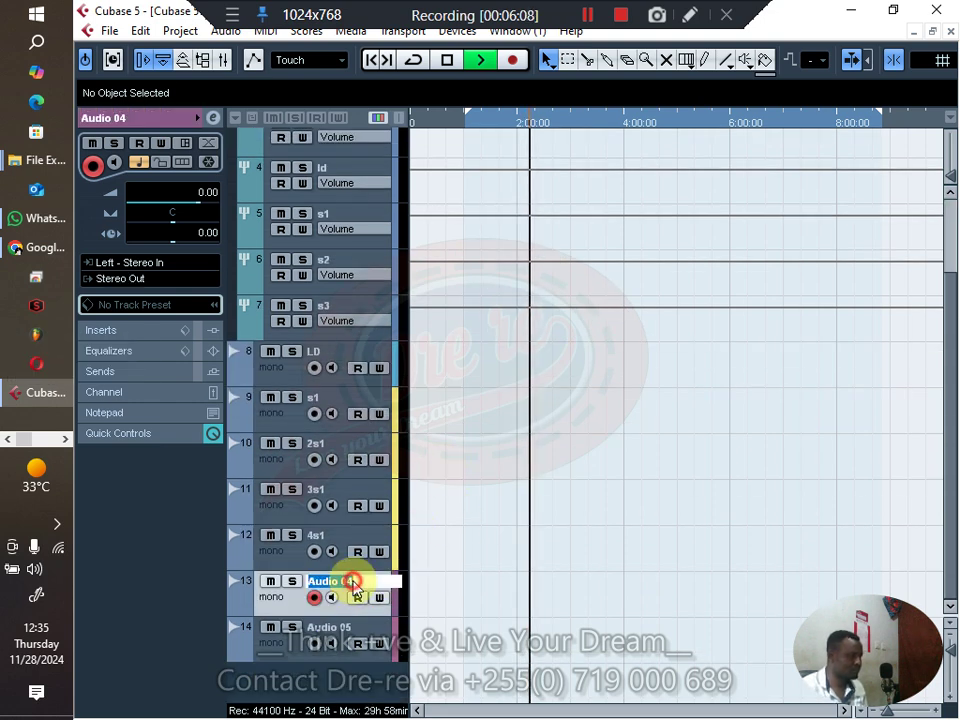
{"action": "type", "text": "s2"}
{"action": "key", "text": "Return"}
Duplicate the s2 audio track and rename the copy 2s2
{"action": "right_click", "coordinate": [354, 584]}
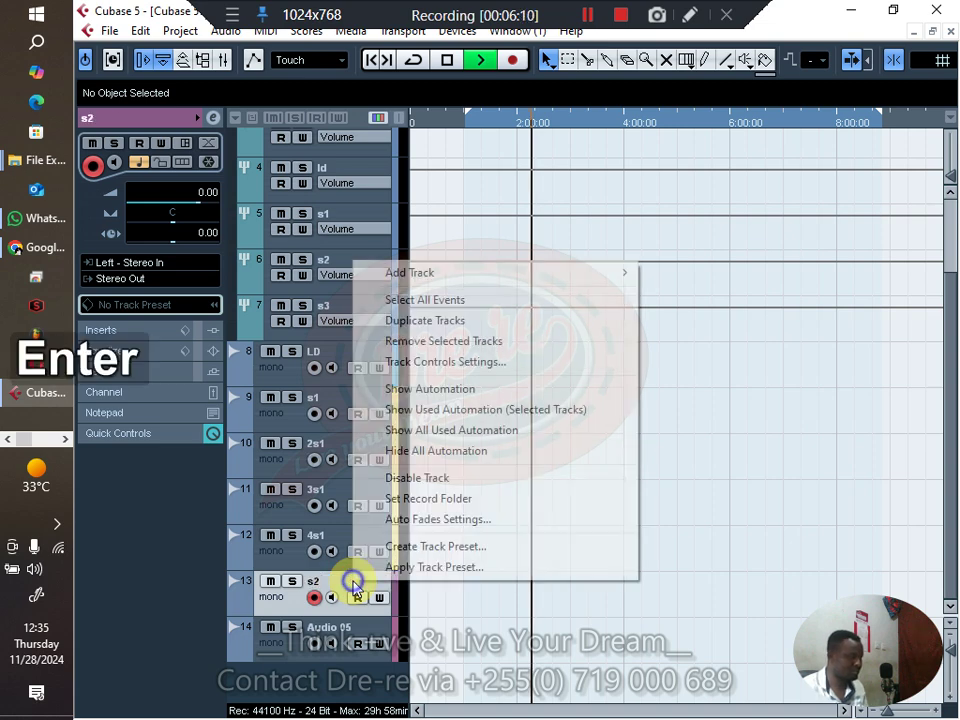
{"action": "left_click", "coordinate": [416, 322]}
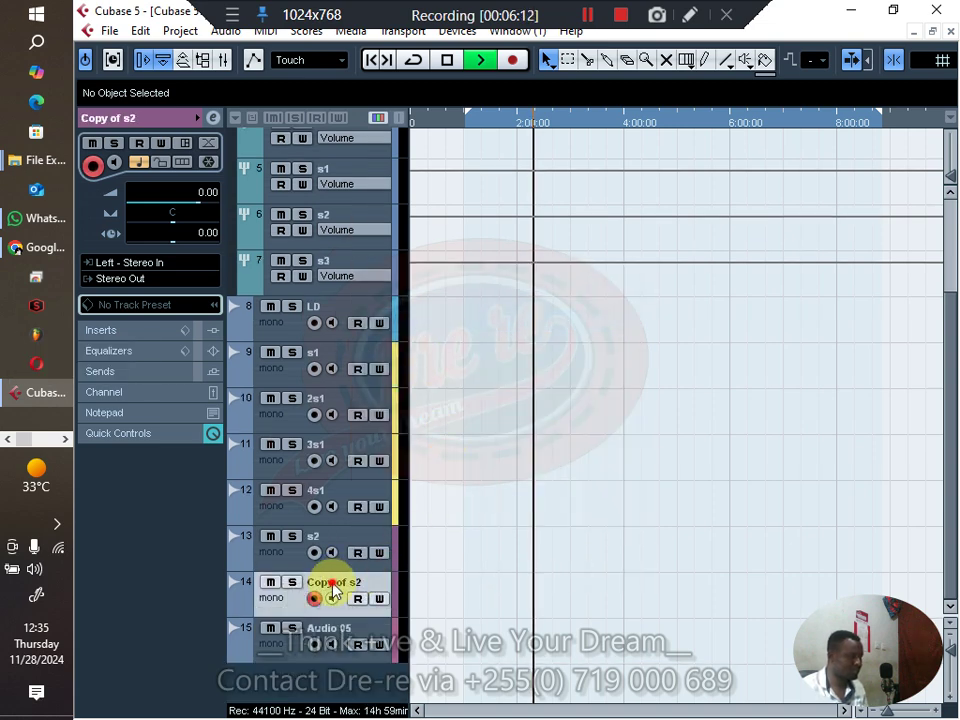
{"action": "double_click", "coordinate": [333, 588]}
{"action": "type", "text": "2s2"}
{"action": "key", "text": "Return"}
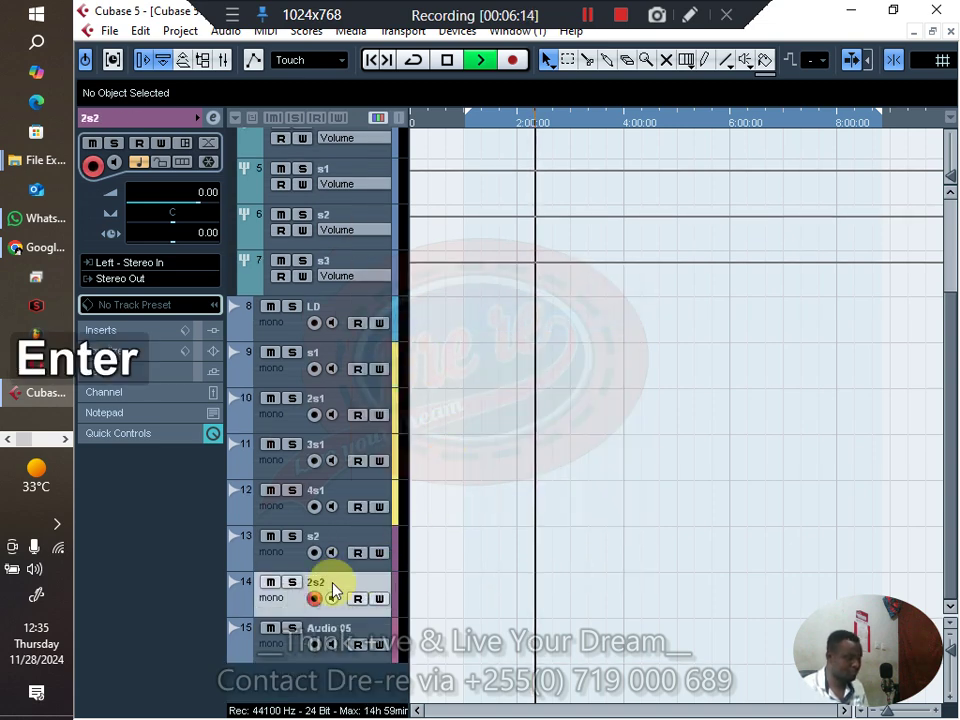
Duplicate the 2s2 track and rename the copy 3s2
{"action": "right_click", "coordinate": [333, 586]}
{"action": "left_click", "coordinate": [398, 323]}
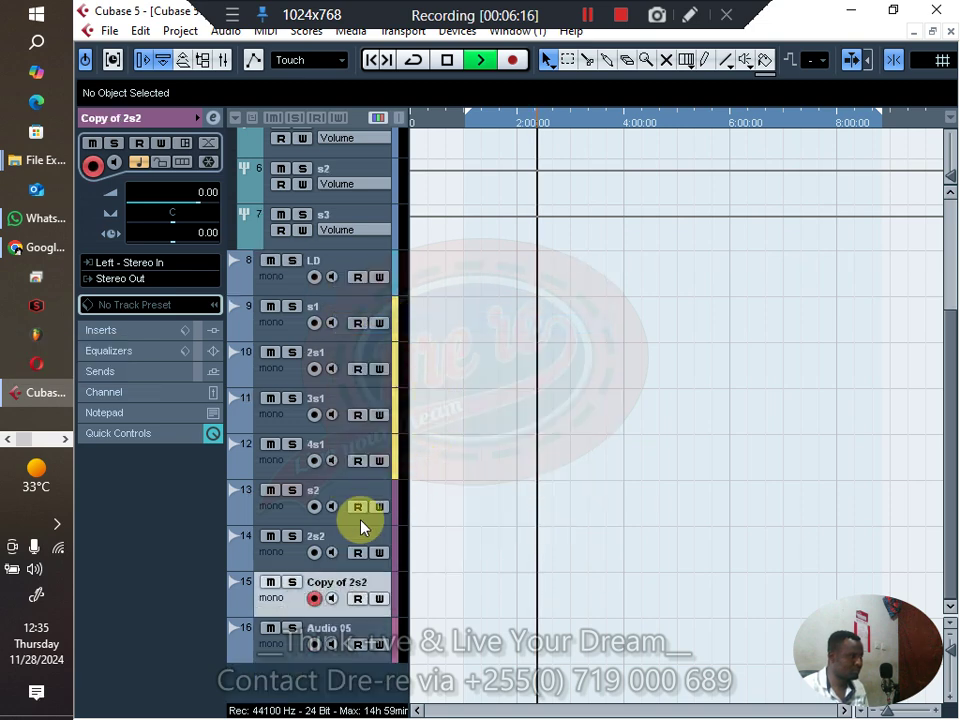
{"action": "type", "text": "3s2"}
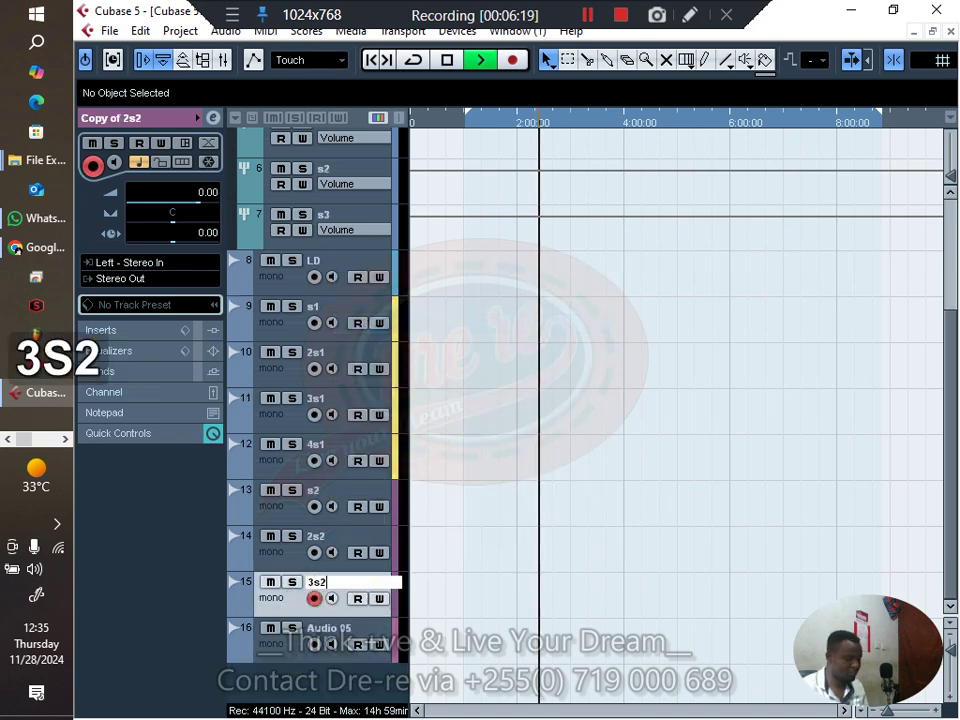
{"action": "key", "text": "Return"}
Duplicate the 3s2 track and rename the copy 4s2
{"action": "right_click", "coordinate": [349, 588]}
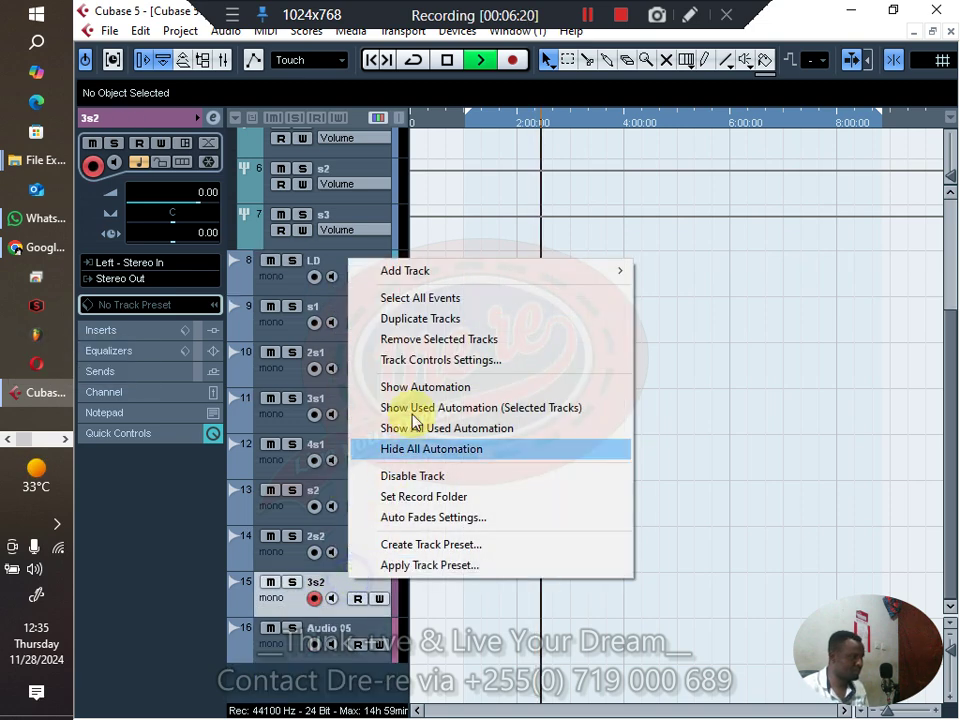
{"action": "left_click", "coordinate": [441, 320]}
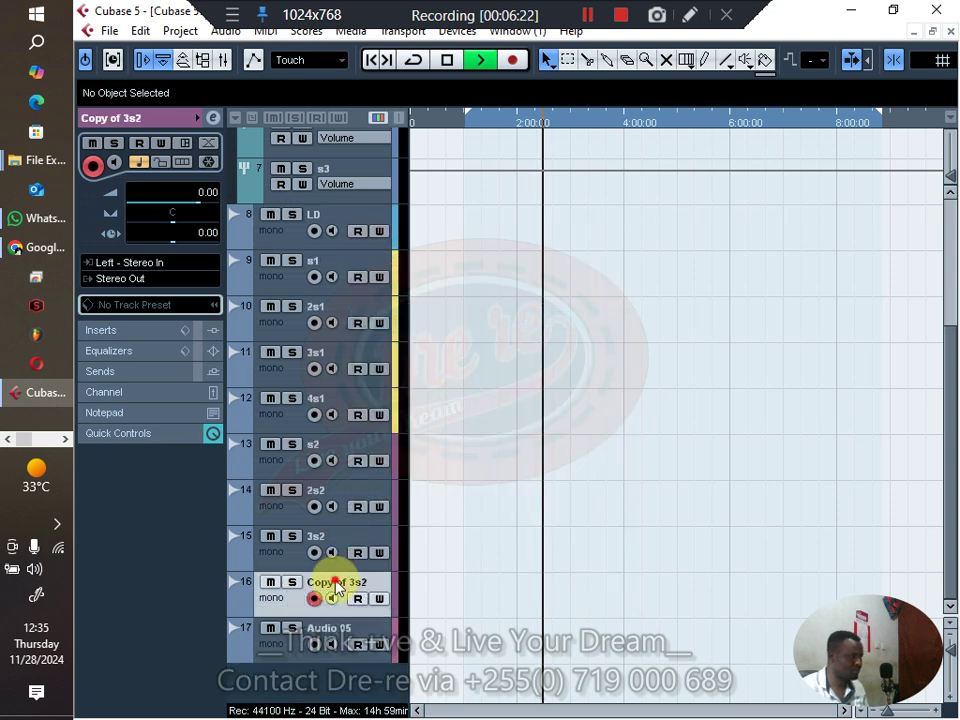
{"action": "type", "text": "4s2"}
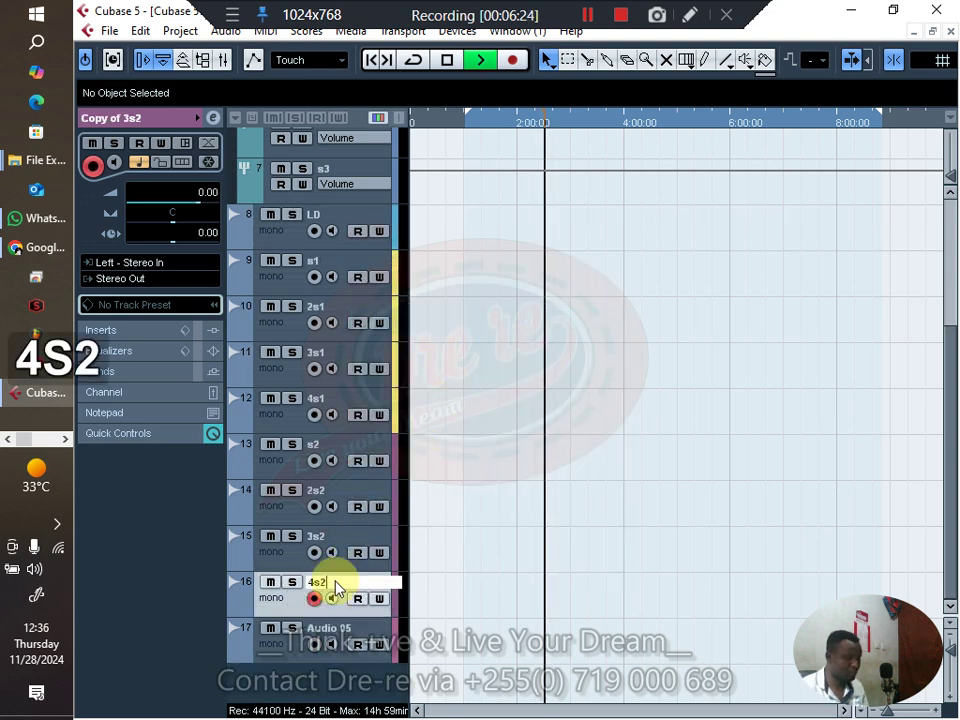
{"action": "key", "text": "Return"}
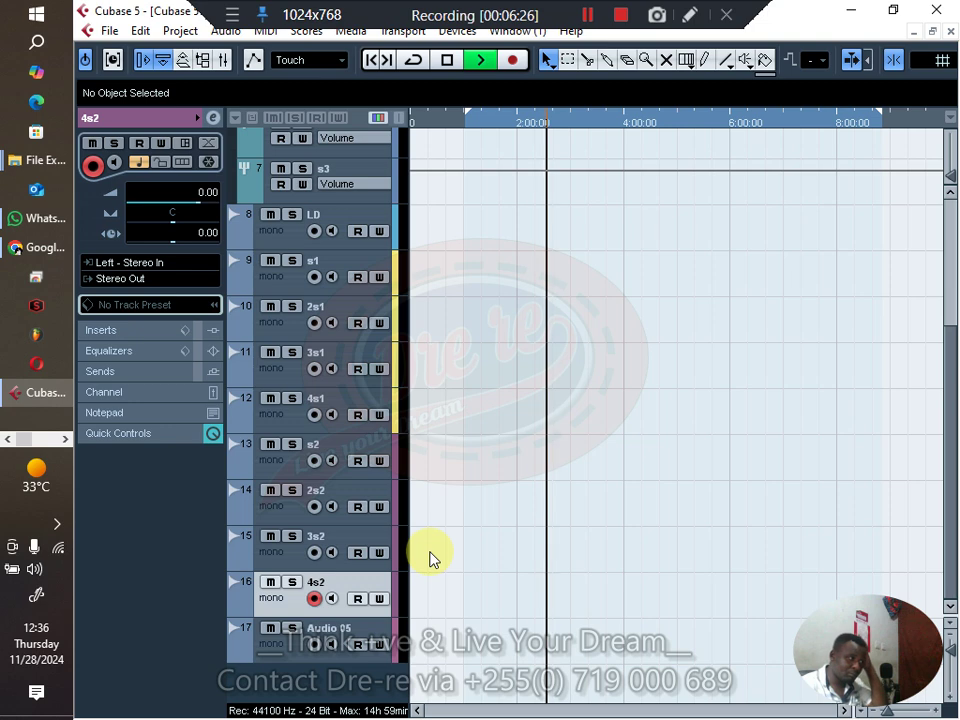
Colour the Audio 05 track light blue and rename it s3
{"action": "left_click", "coordinate": [396, 640]}
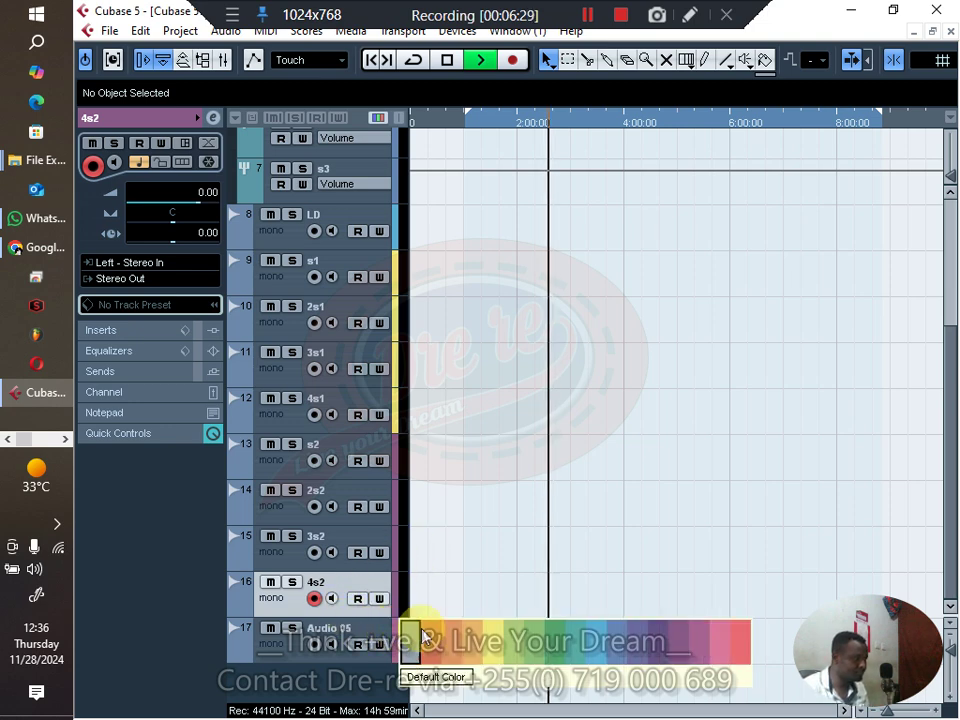
{"action": "left_click", "coordinate": [594, 640]}
{"action": "left_click", "coordinate": [364, 628]}
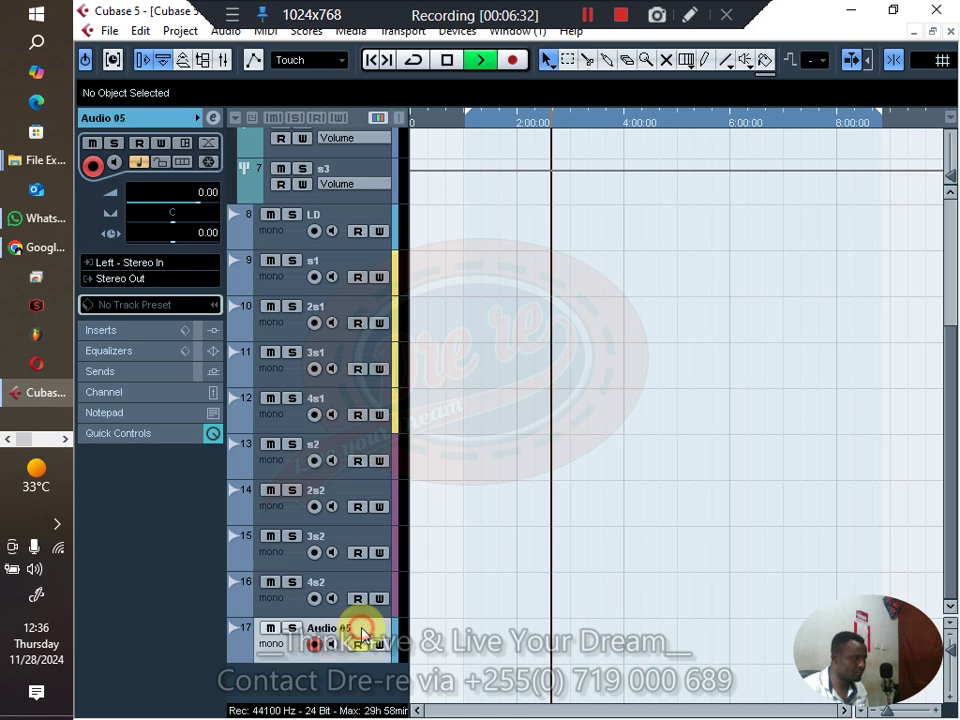
{"action": "double_click", "coordinate": [364, 628]}
{"action": "type", "text": "s3"}
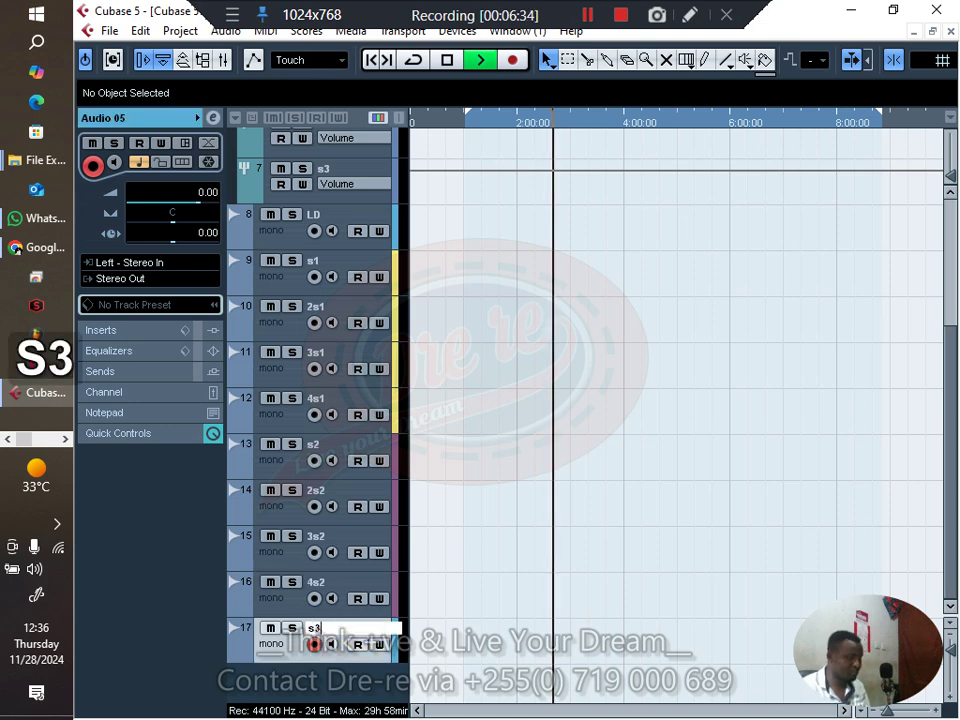
{"action": "key", "text": "Return"}
Duplicate the s3 audio track and rename the copy 2s3
{"action": "right_click", "coordinate": [362, 628]}
{"action": "left_click", "coordinate": [434, 370]}
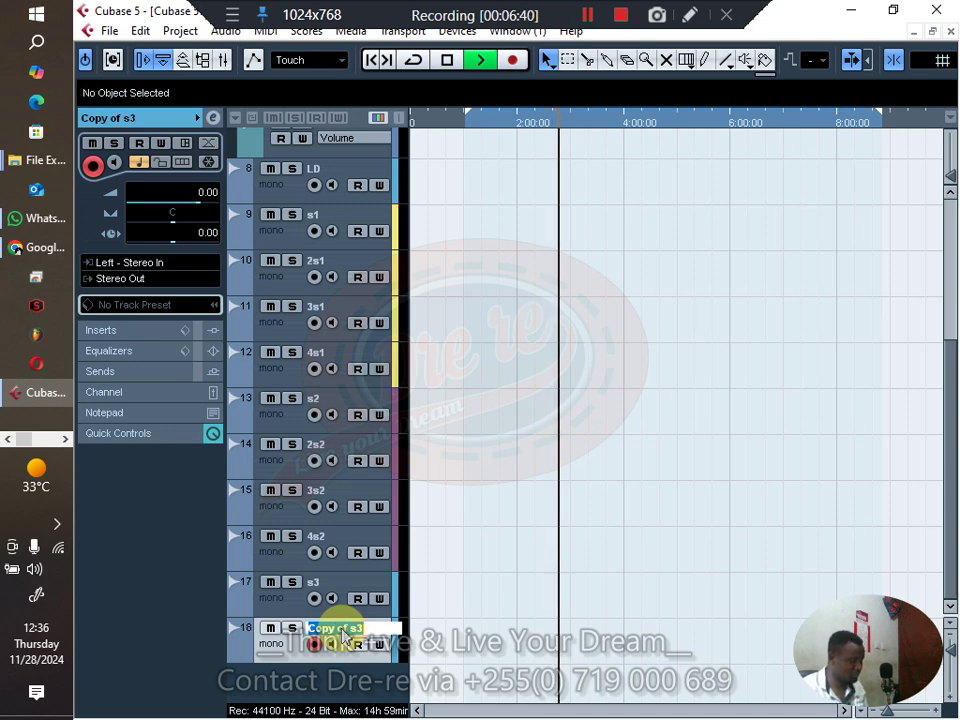
{"action": "type", "text": "2s3"}
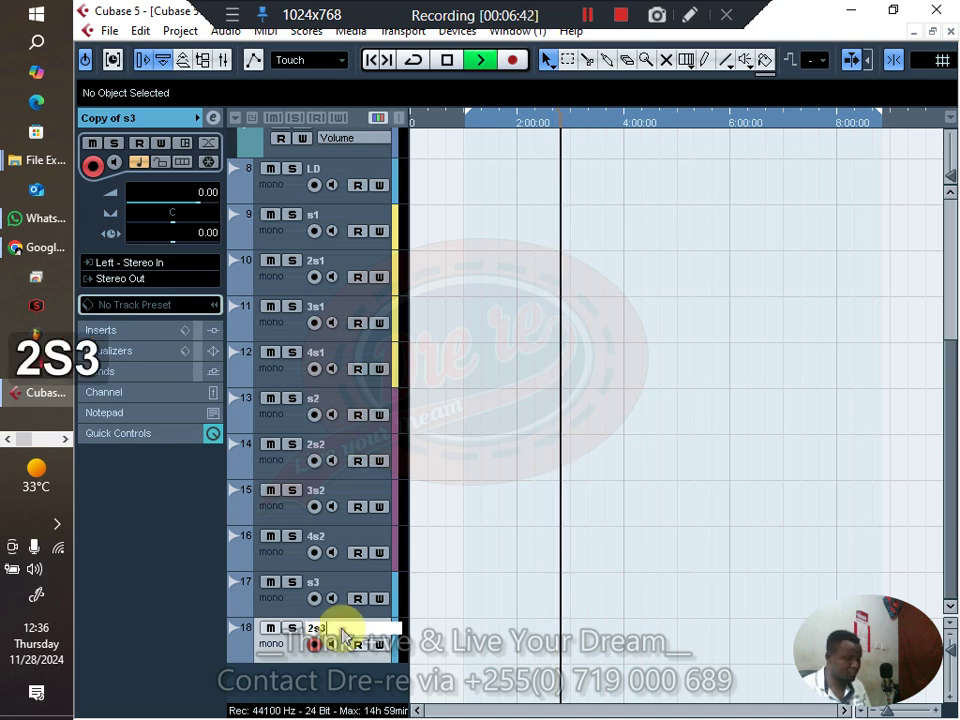
{"action": "key", "text": "Return"}
Duplicate the 2s3 track and rename the copy 3s3
{"action": "right_click", "coordinate": [343, 636]}
{"action": "left_click", "coordinate": [409, 370]}
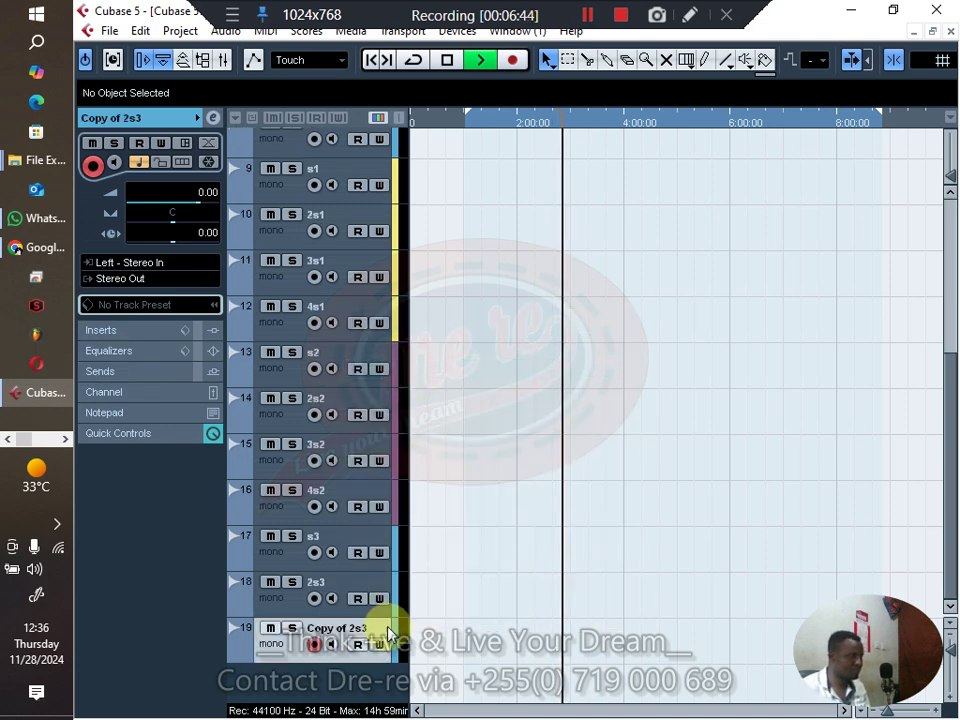
{"action": "double_click", "coordinate": [340, 628]}
{"action": "type", "text": "3s3"}
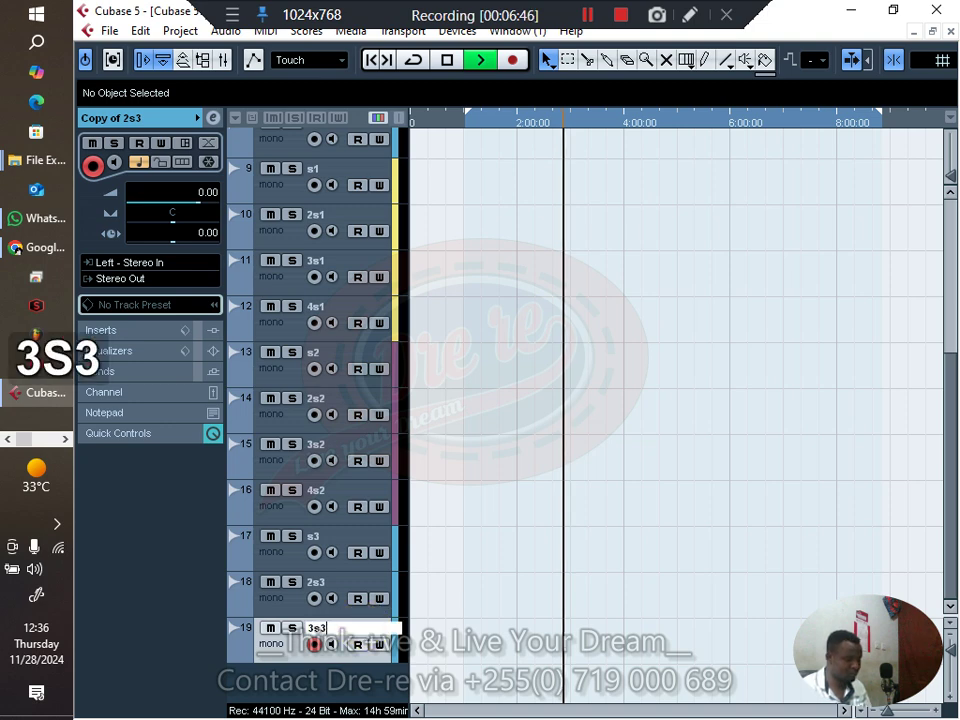
{"action": "key", "text": "Return"}
Duplicate the 3s3 track and rename the copy 4s3
{"action": "right_click", "coordinate": [362, 633]}
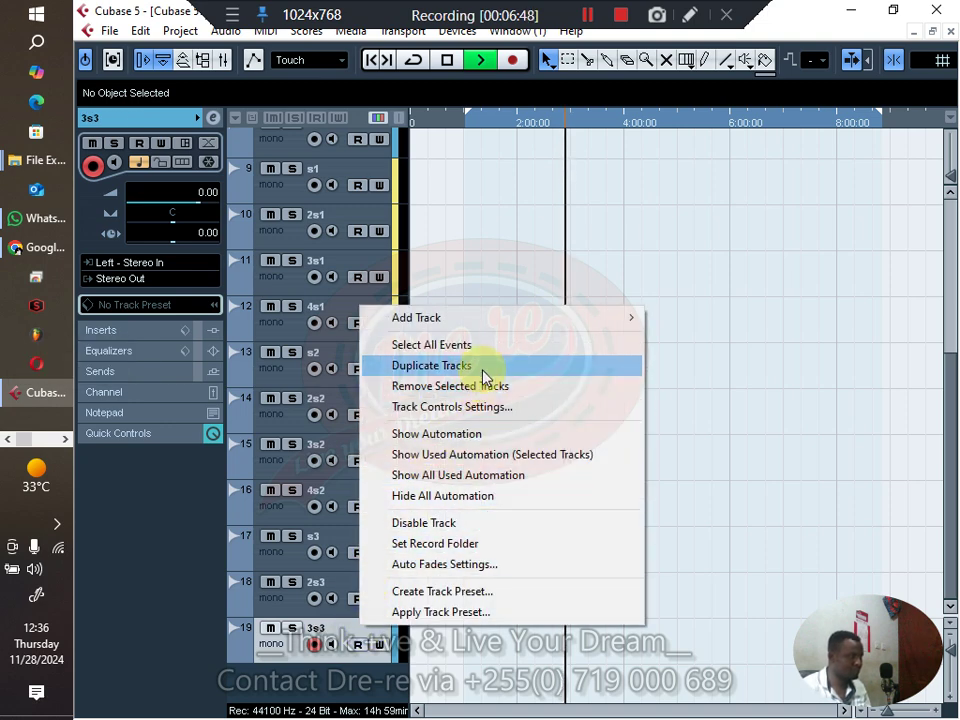
{"action": "left_click", "coordinate": [482, 368]}
{"action": "double_click", "coordinate": [340, 630]}
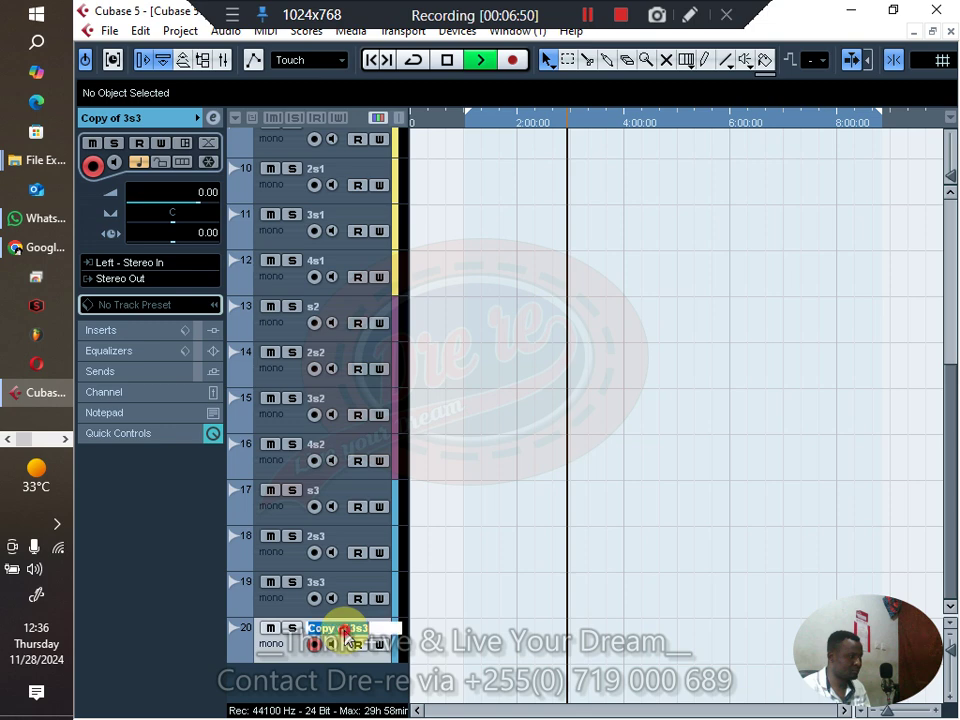
{"action": "type", "text": "4s3"}
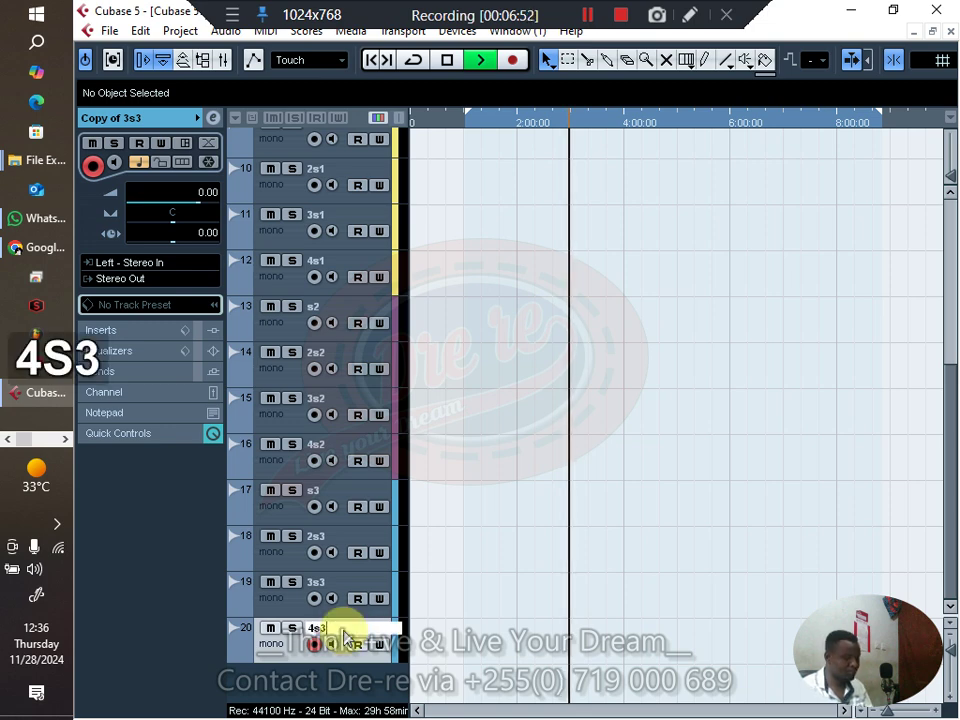
{"action": "key", "text": "Return"}
Route the output of the four light blue tracks, s3 through 4s3, to the s3 group
{"action": "left_click", "coordinate": [326, 491], "text": "shift"}
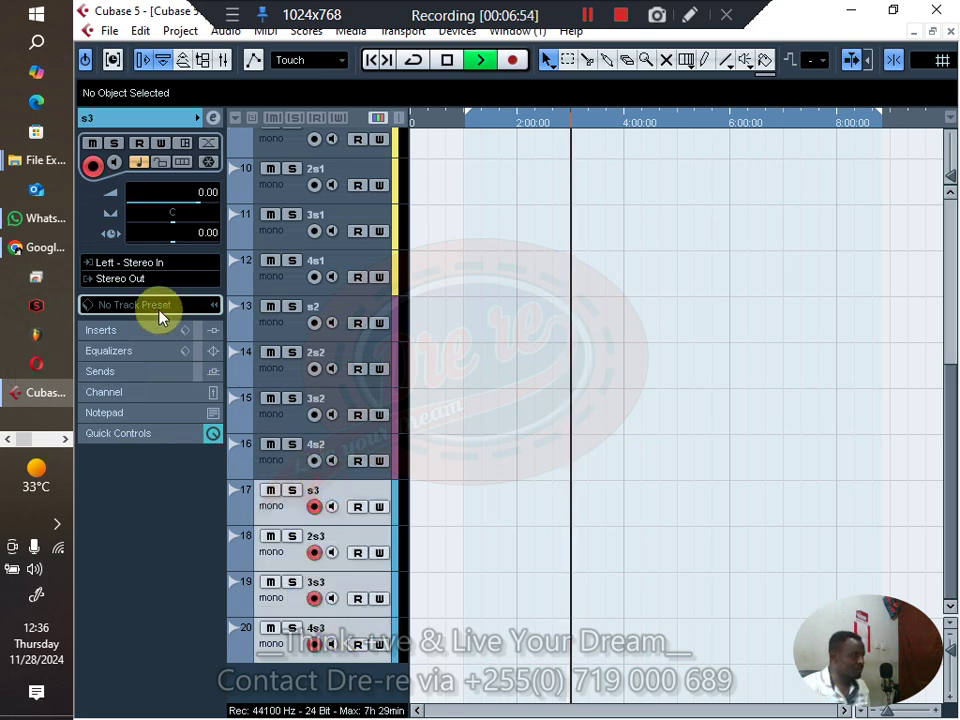
{"action": "left_click", "coordinate": [146, 279]}
{"action": "mouse_move", "coordinate": [178, 399]}
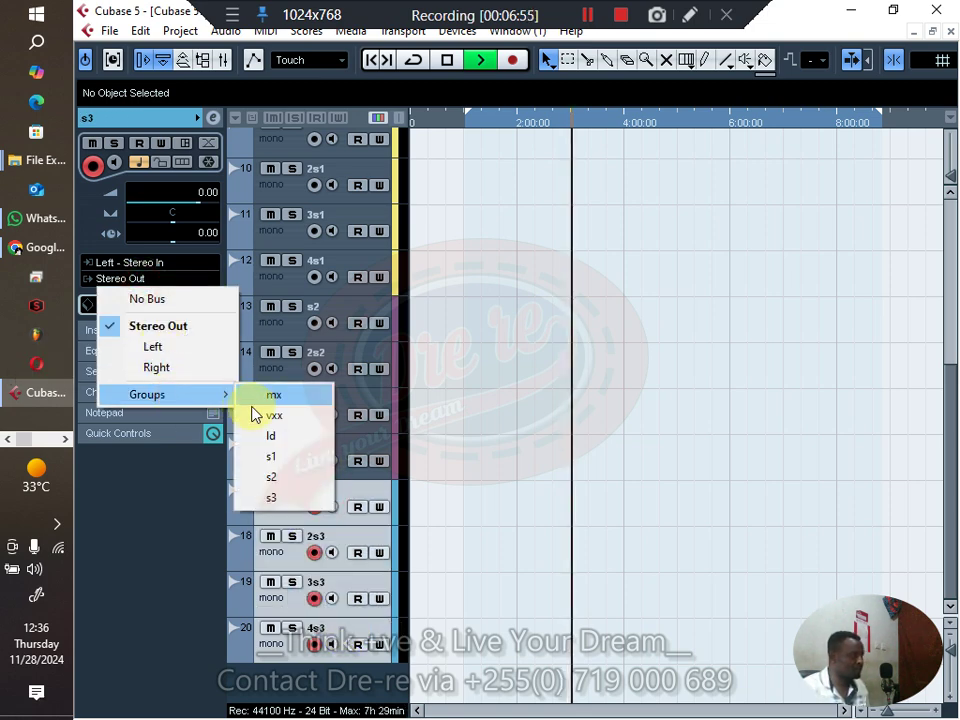
{"action": "left_click", "coordinate": [283, 500], "text": "shift"}
Route the output of the four purple tracks, s2 through 4s2, to the s2 group
{"action": "left_click", "coordinate": [330, 463]}
{"action": "left_click", "coordinate": [343, 317], "text": "shift"}
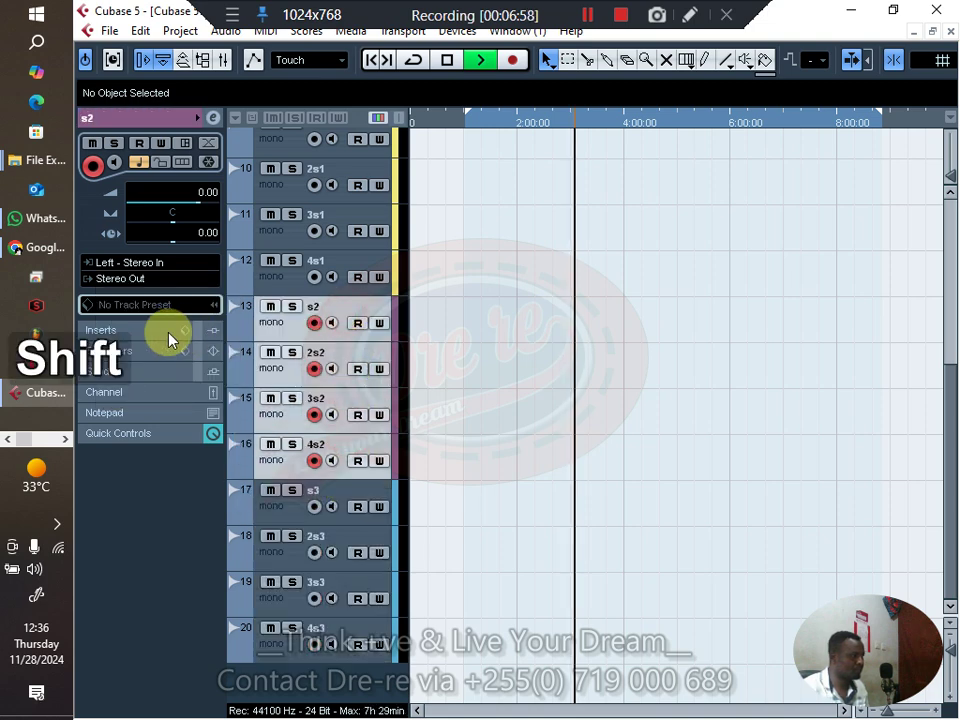
{"action": "left_click", "coordinate": [146, 281]}
{"action": "mouse_move", "coordinate": [171, 394]}
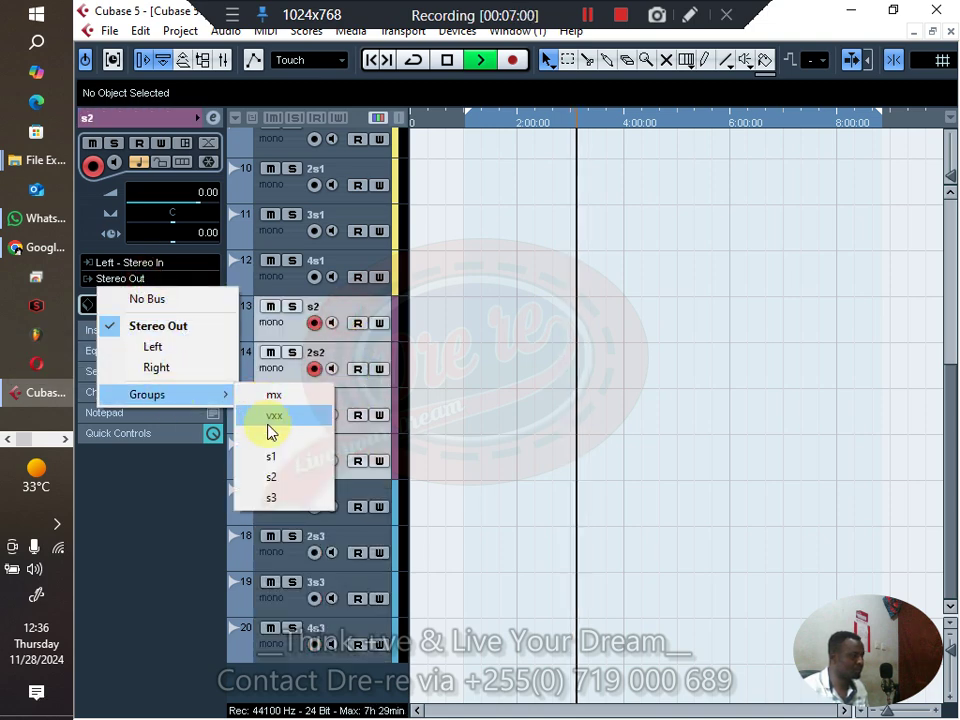
{"action": "left_click", "coordinate": [272, 478]}
Check the output routing of the 4s1 track and save the project
{"action": "left_click", "coordinate": [345, 262]}
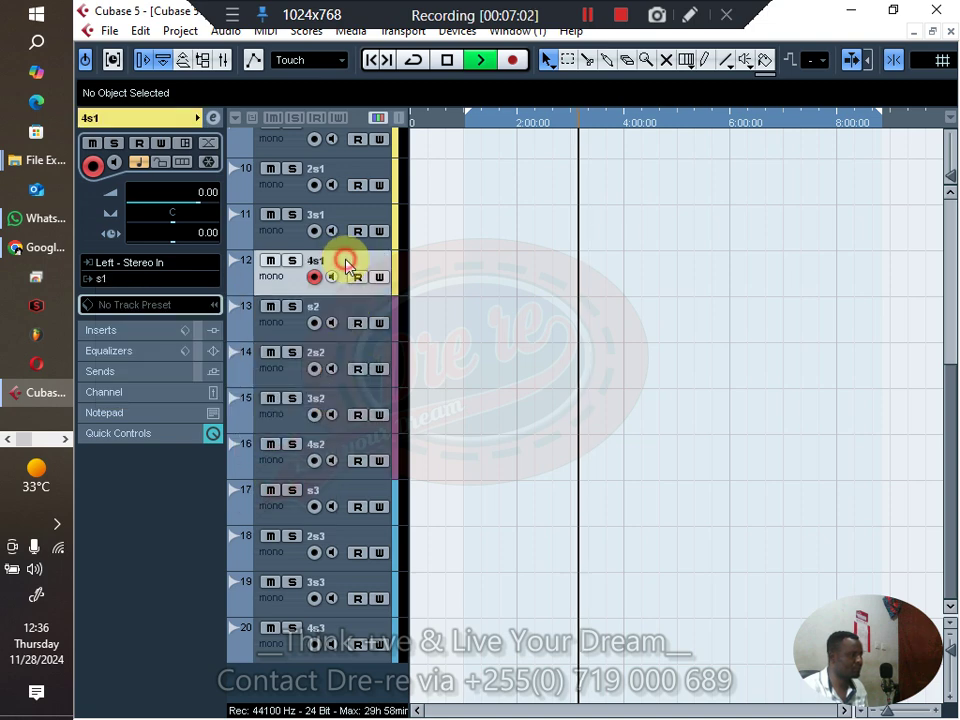
{"action": "scroll", "coordinate": [574, 407], "scroll_direction": "up", "scroll_amount": 3}
{"action": "key", "text": "ctrl+s"}
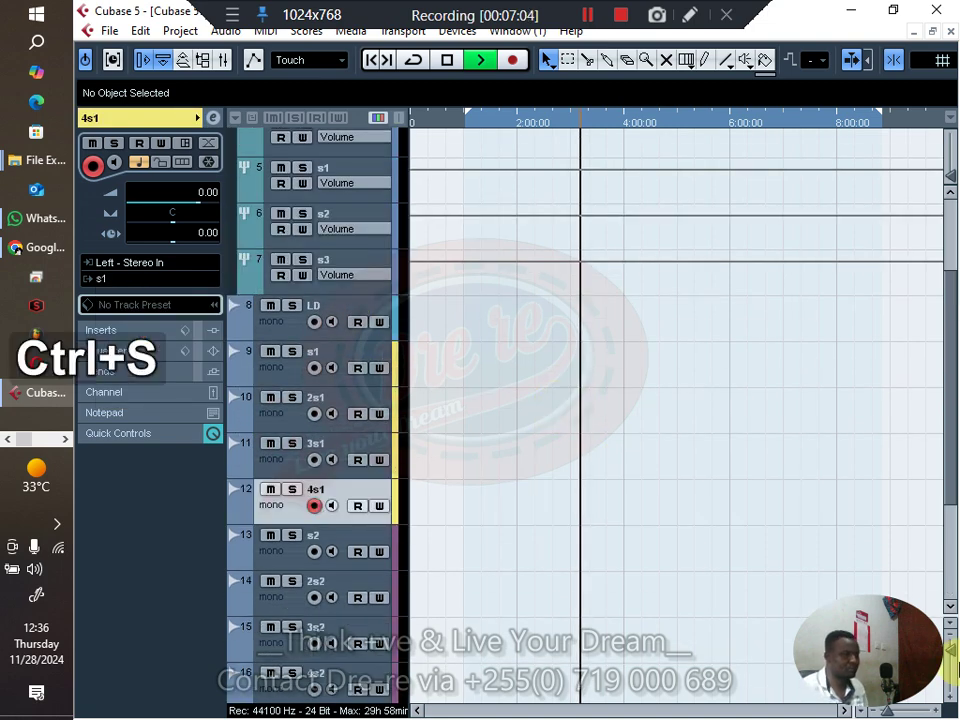
Look over the complete list of group and audio tracks and play the project from the start of SHUKURANI
{"action": "left_click_drag", "start_coordinate": [950, 650], "coordinate": [950, 643]}
{"action": "key", "text": "g"}
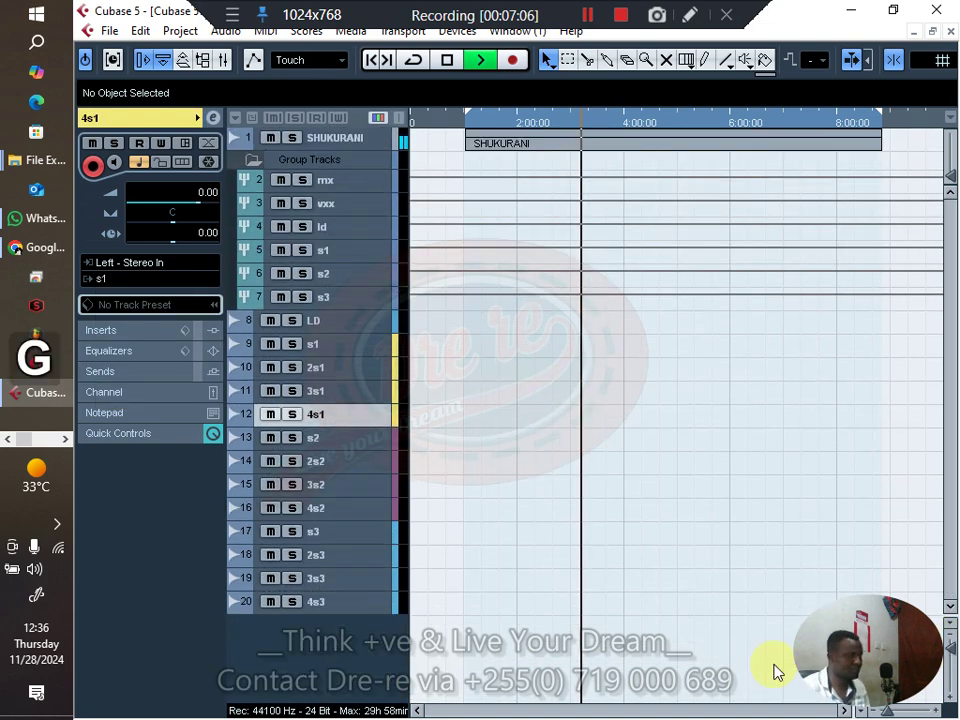
{"action": "key", "text": "g"}
{"action": "key", "text": "h"}
{"action": "key", "text": "g"}
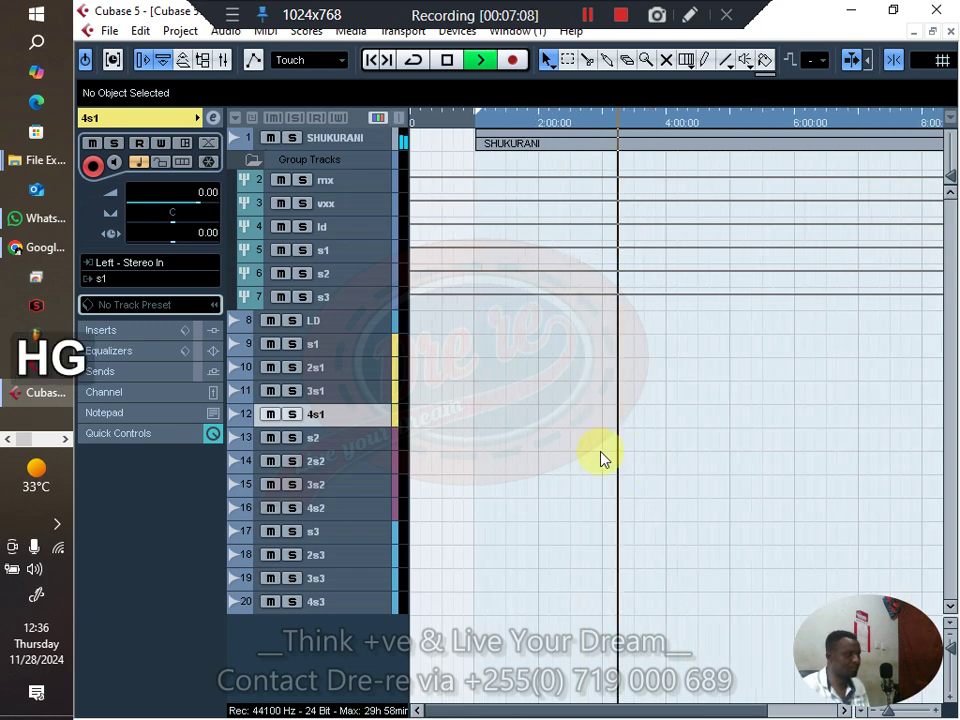
{"action": "key", "text": "g"}
{"action": "key", "text": "g"}
{"action": "key", "text": "g"}
{"action": "key", "text": "g"}
{"action": "key", "text": "g"}
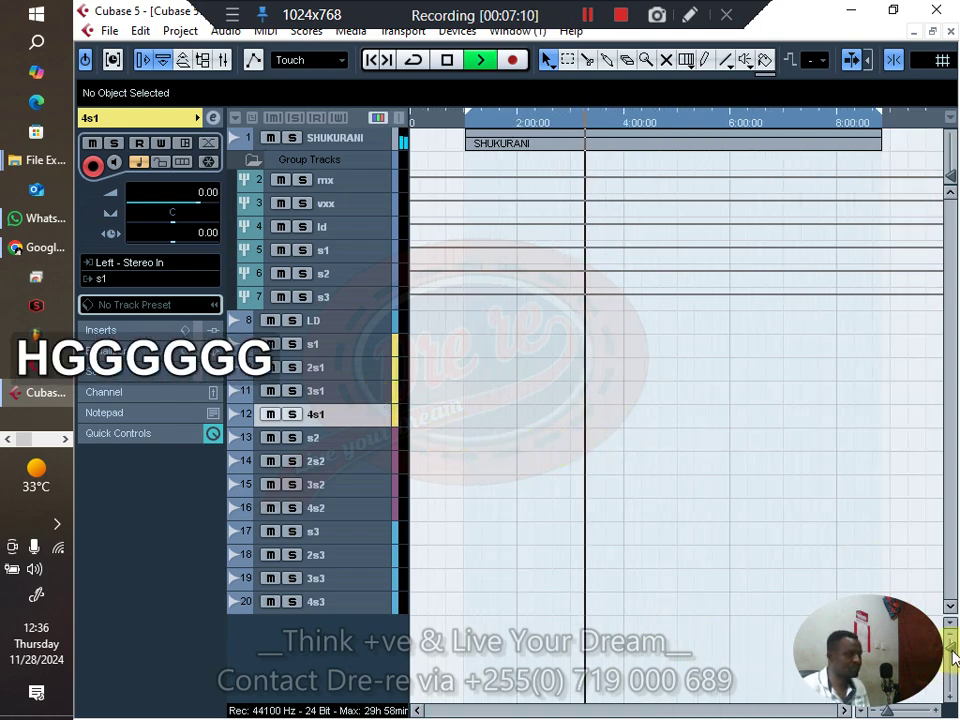
{"action": "left_click", "coordinate": [952, 656]}
{"action": "key", "text": "space"}
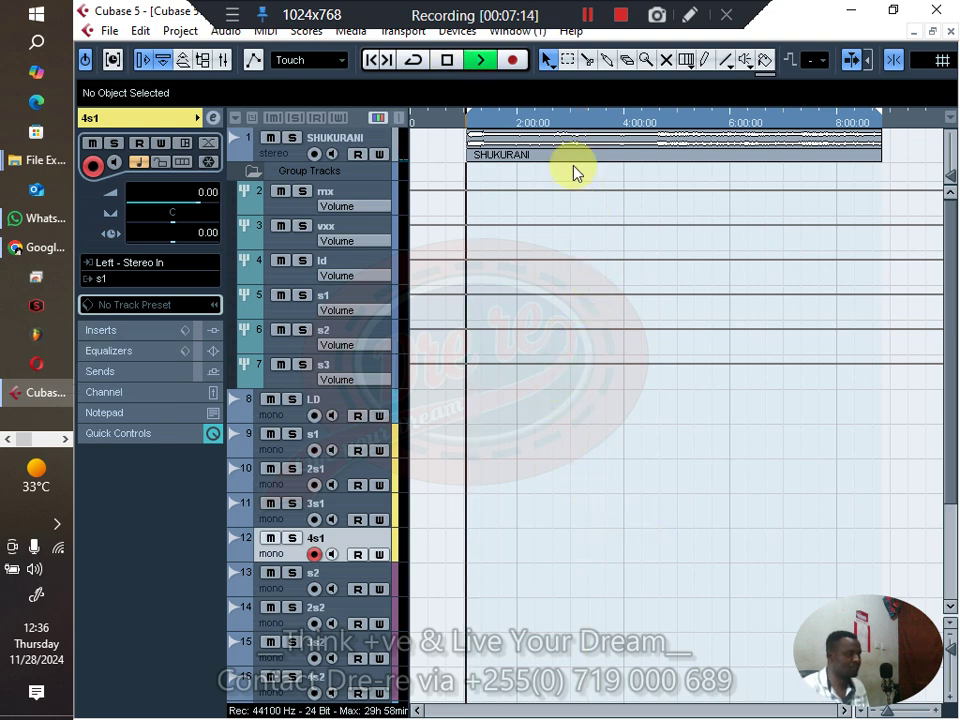
{"action": "scroll", "coordinate": [565, 210], "scroll_direction": "down", "scroll_amount": 3}
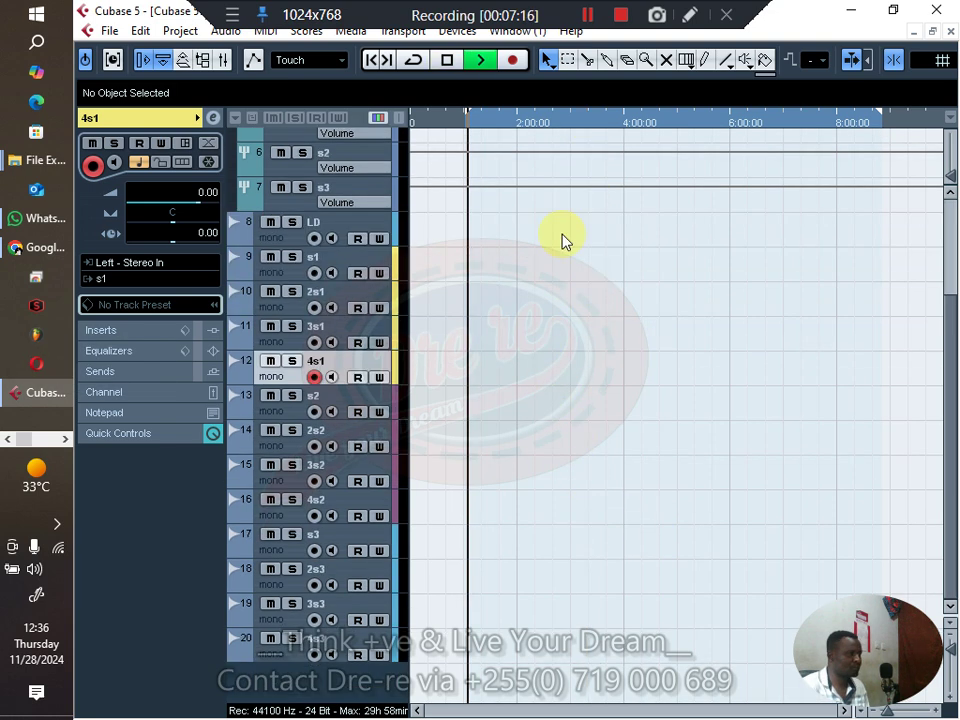
{"action": "scroll", "coordinate": [561, 240], "scroll_direction": "up", "scroll_amount": 3}
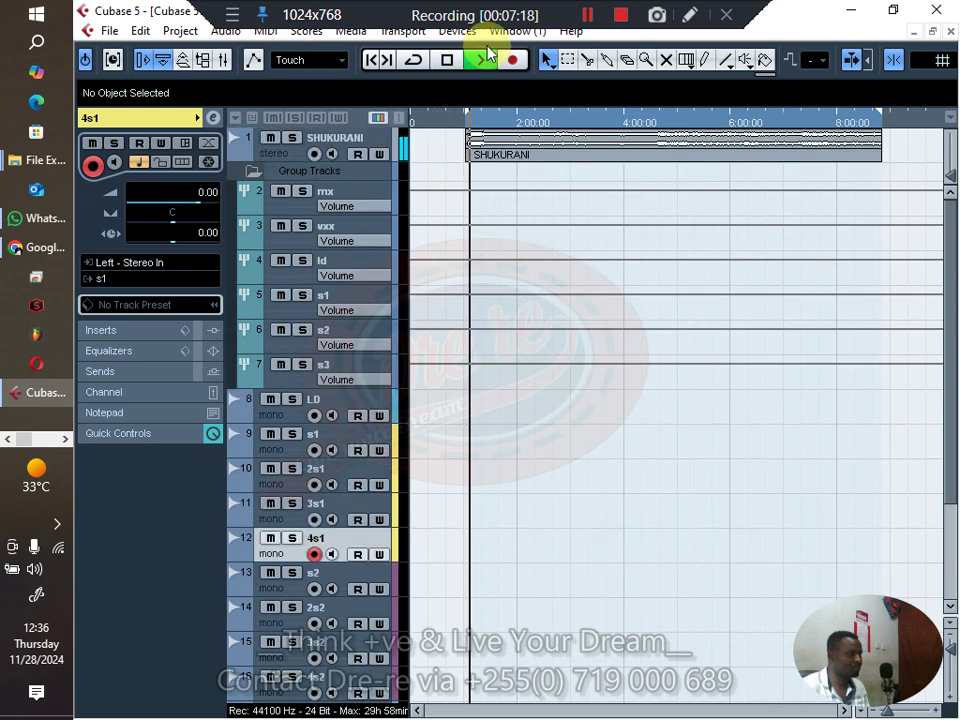
Check the VST input connections and set the FL Studio ASIO input to SZ-AI2 (8- SZ-AI2 Audio driver)
{"action": "left_click", "coordinate": [460, 32]}
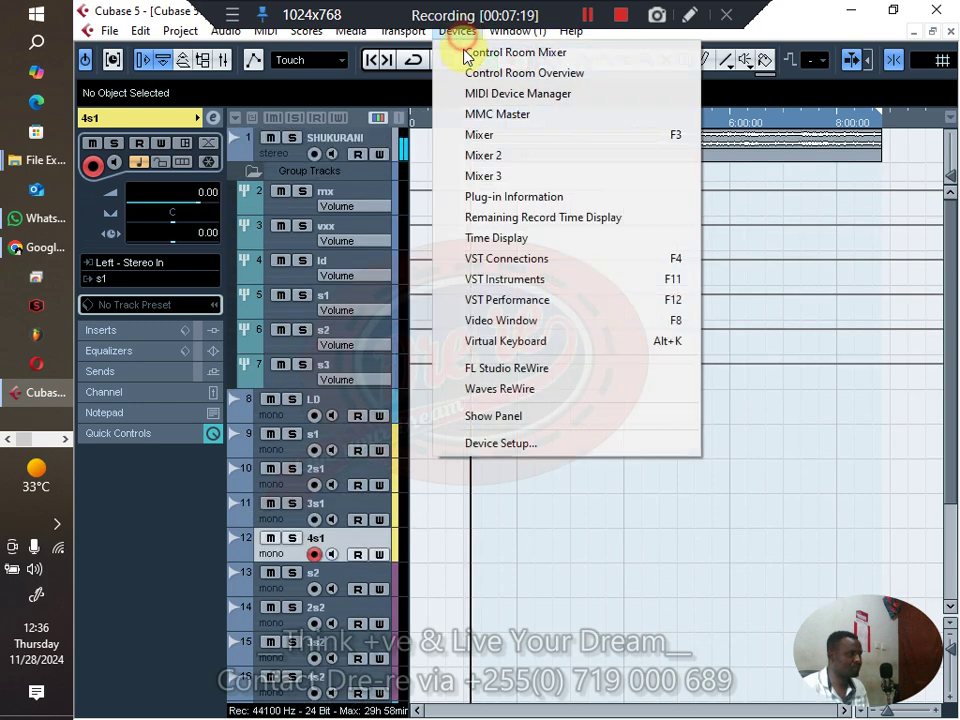
{"action": "left_click", "coordinate": [529, 257]}
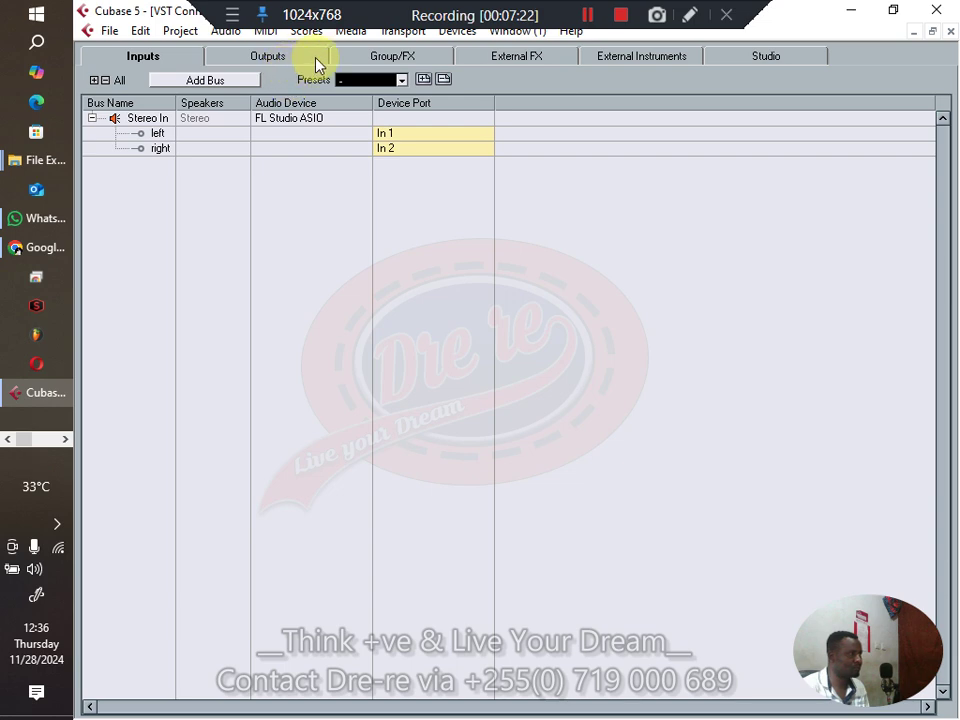
{"action": "left_click", "coordinate": [459, 31]}
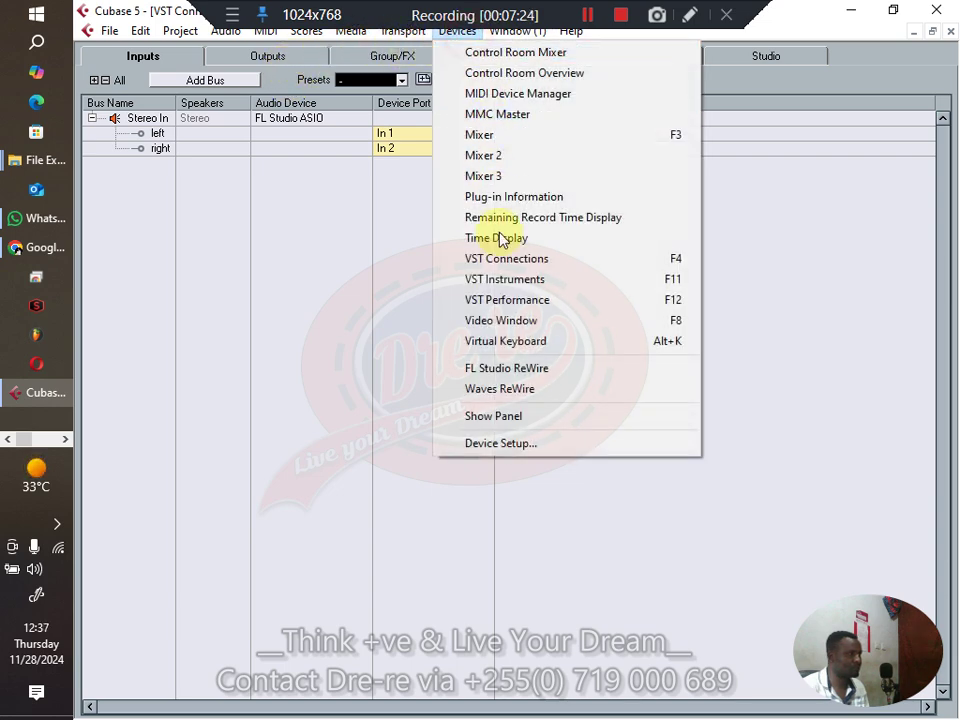
{"action": "left_click", "coordinate": [517, 445]}
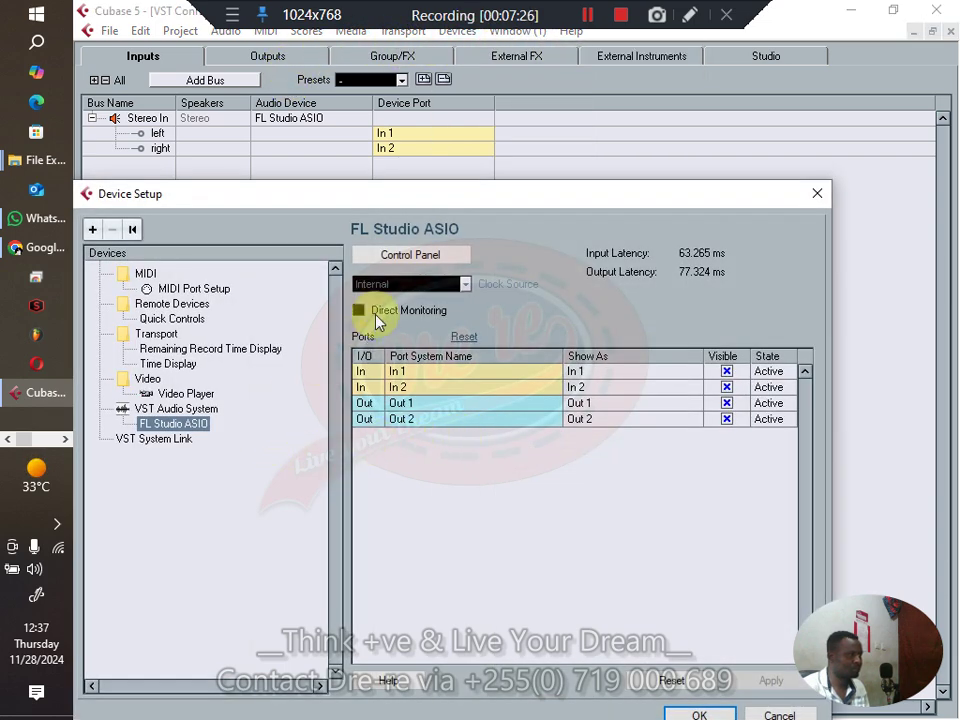
{"action": "left_click", "coordinate": [409, 258]}
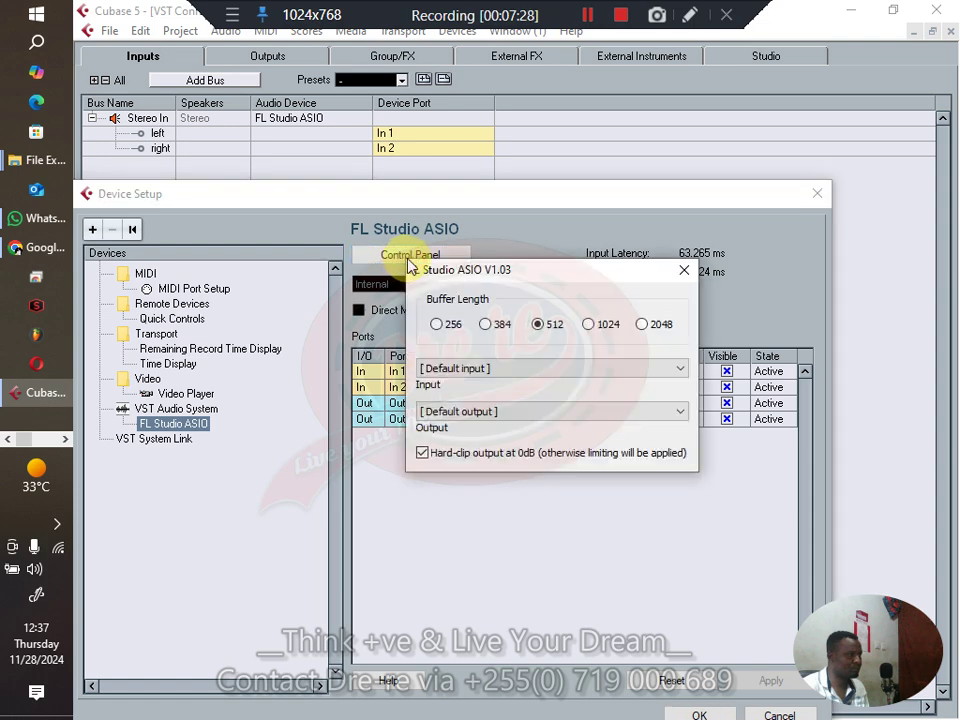
{"action": "left_click", "coordinate": [528, 366]}
{"action": "left_click", "coordinate": [590, 409]}
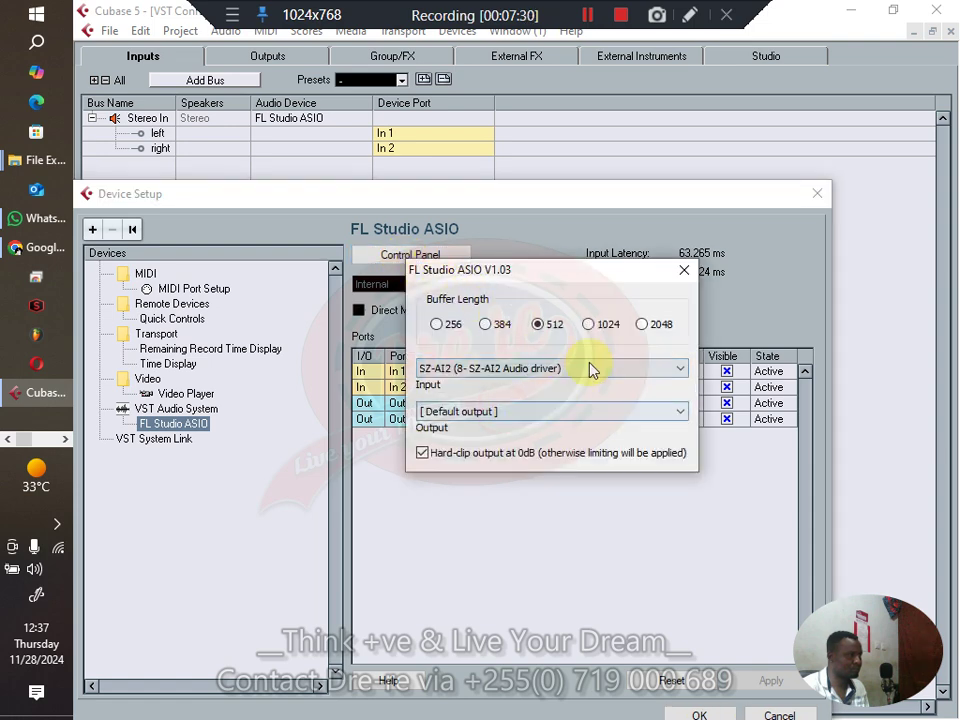
{"action": "left_click", "coordinate": [684, 270]}
{"action": "left_click", "coordinate": [816, 194]}
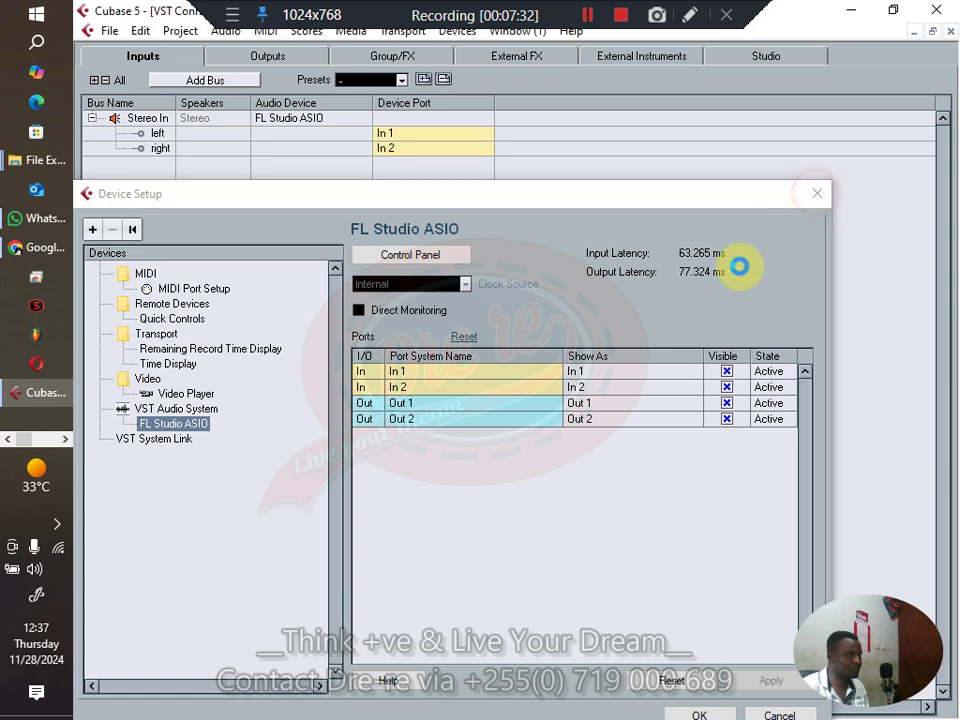
{"action": "left_click", "coordinate": [948, 35]}
Play back the project and look over the mono voice tracks along the timeline
{"action": "key", "text": "space"}
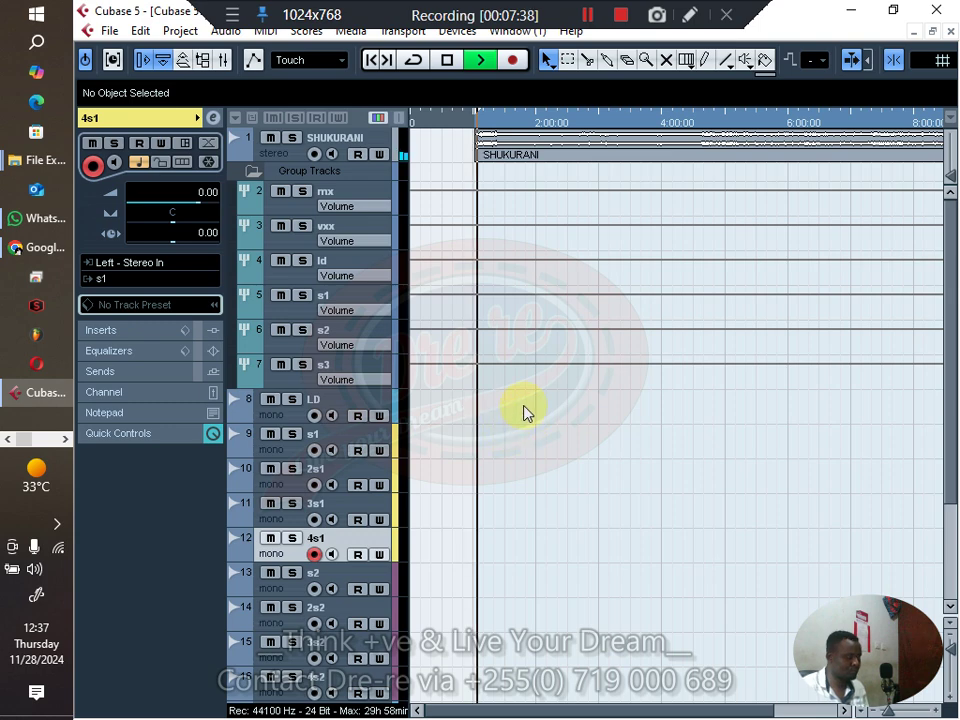
{"action": "scroll", "coordinate": [525, 414], "scroll_direction": "down", "scroll_amount": 5}
{"action": "key", "text": "g"}
{"action": "key", "text": "g"}
{"action": "key", "text": "g"}
{"action": "key", "text": "g"}
{"action": "key", "text": "h"}
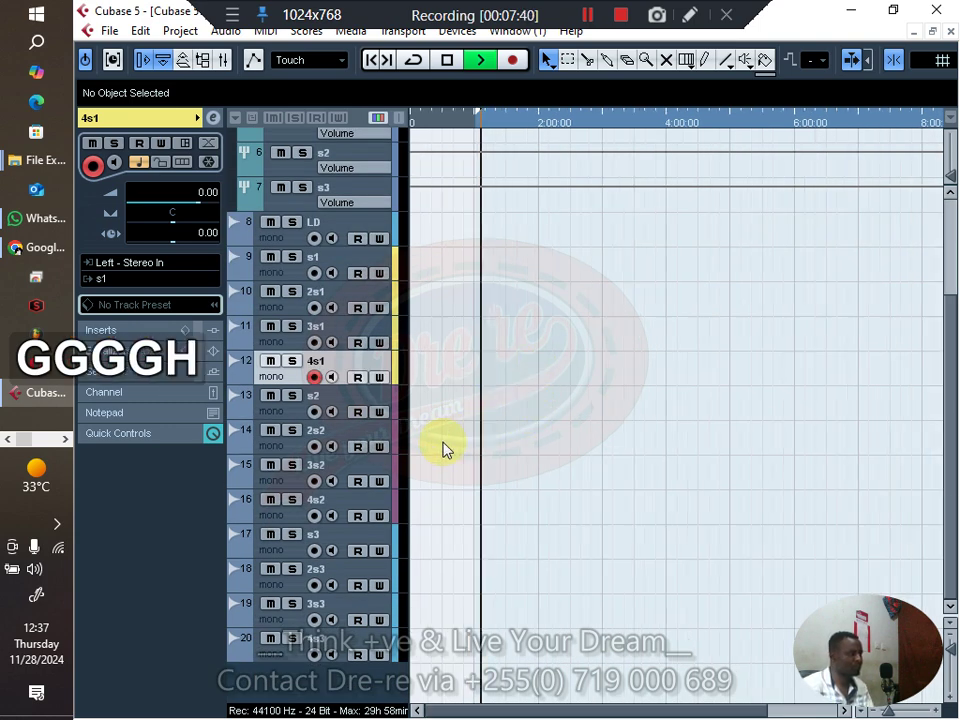
{"action": "key", "text": "h"}
{"action": "key", "text": "h"}
{"action": "key", "text": "g"}
{"action": "key", "text": "g"}
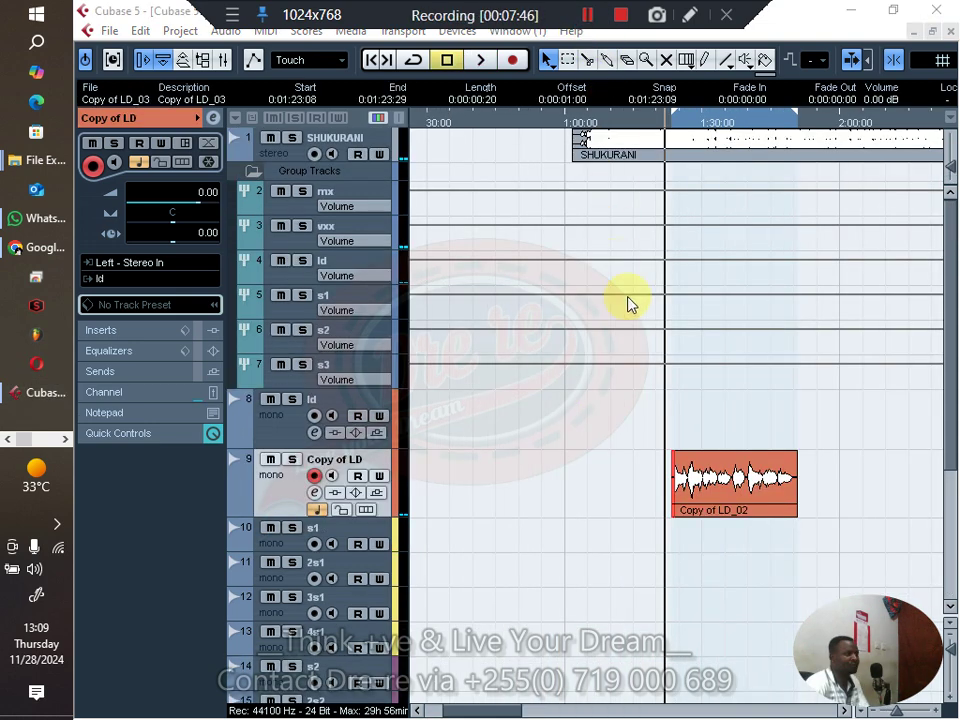
Record a new vocal take on the Copy of LD track between the locators, from about 1:23 to 1:50
{"action": "left_click", "coordinate": [628, 393]}
{"action": "key", "text": "space"}
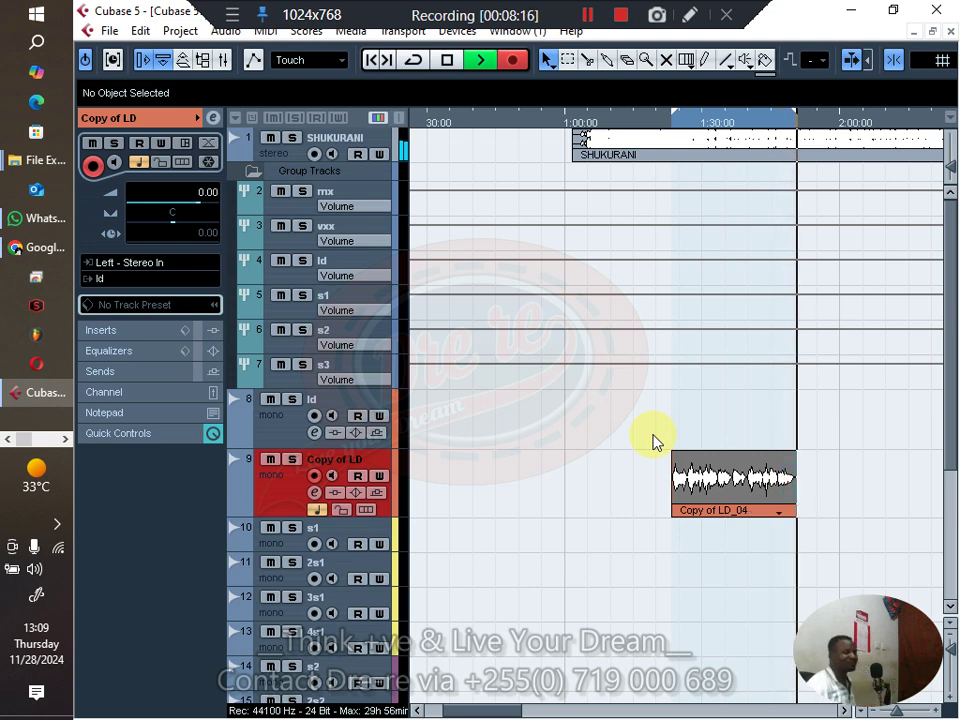
{"action": "key", "text": "space"}
Play back the new Copy of LD take and raise its clip volume to 3.00 dB
{"action": "key", "text": "space"}
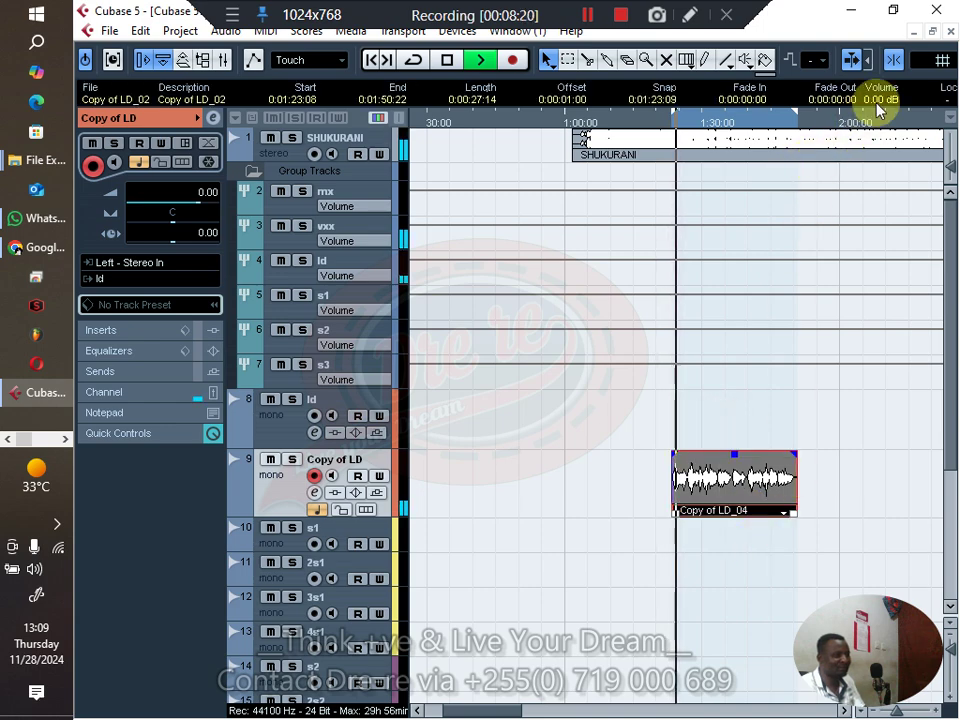
{"action": "scroll", "coordinate": [877, 104], "scroll_direction": "up", "scroll_amount": 3}
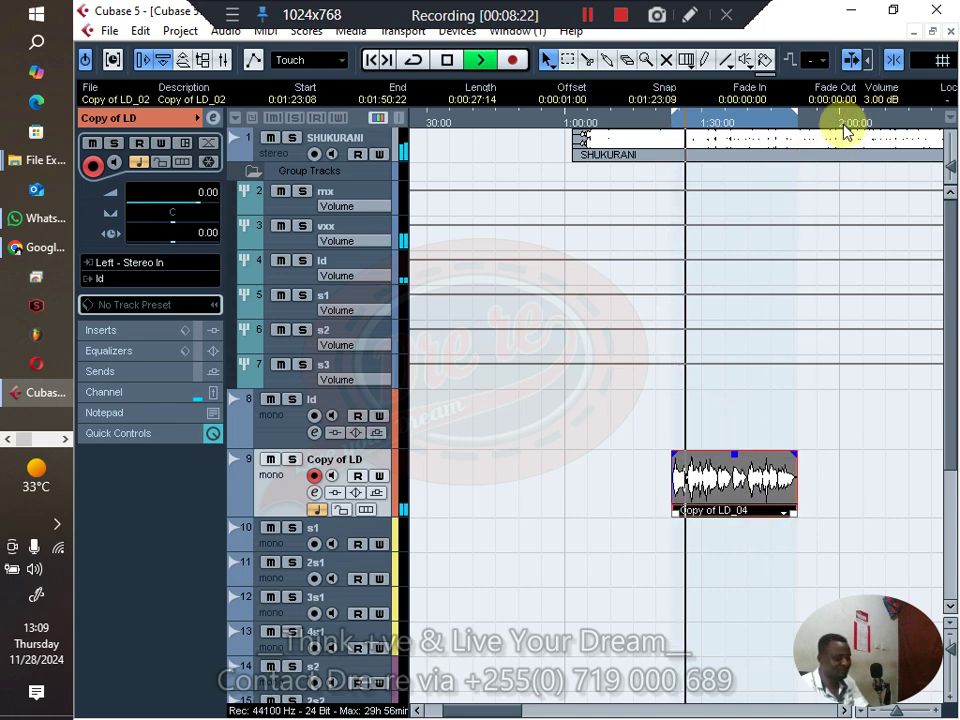
Listen to the Copy of LD take with the backing track and examine its waveform on the timeline
{"action": "key", "text": "g"}
{"action": "key", "text": "h"}
{"action": "key", "text": "h"}
{"action": "key", "text": "h"}
{"action": "key", "text": "h"}
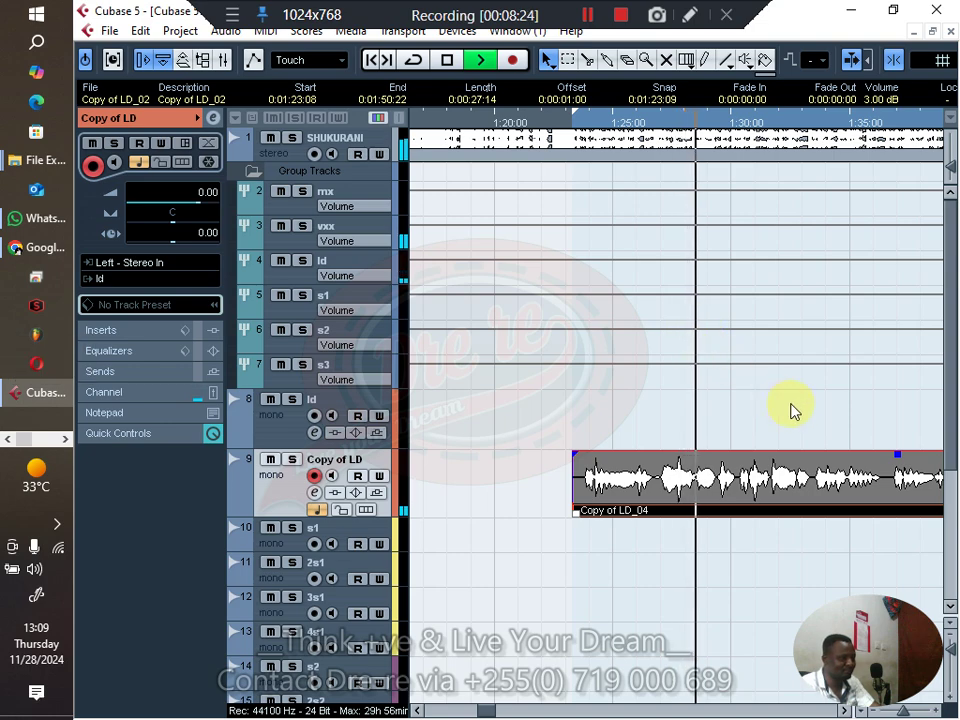
{"action": "key", "text": "g"}
{"action": "key", "text": "g"}
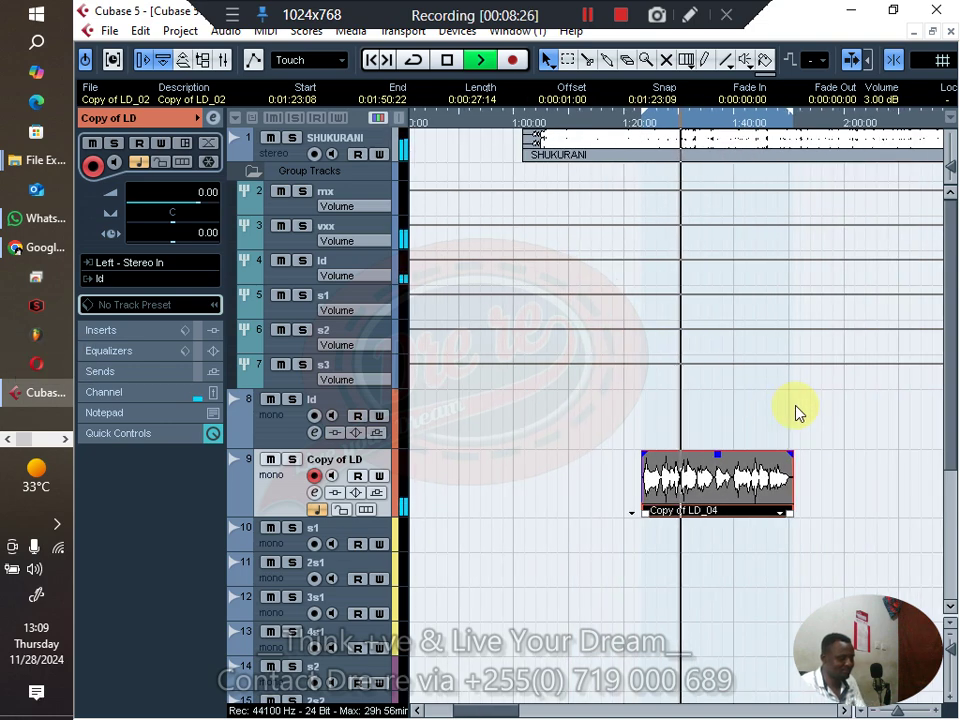
{"action": "key", "text": "g"}
{"action": "key", "text": "g"}
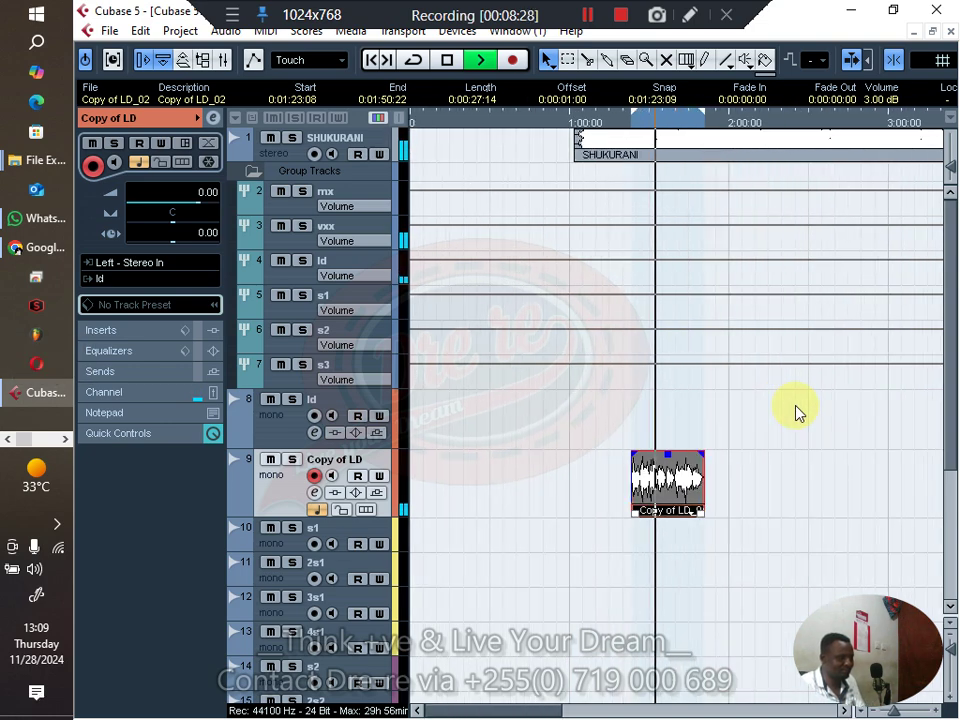
{"action": "left_click", "coordinate": [790, 418]}
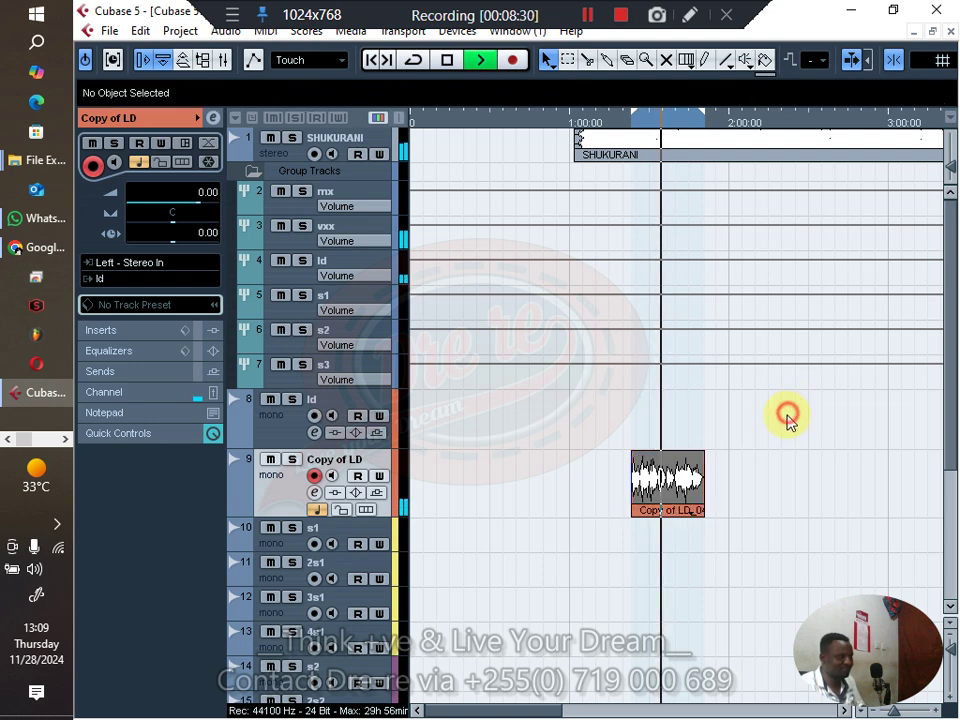
{"action": "key", "text": "g"}
{"action": "key", "text": "g"}
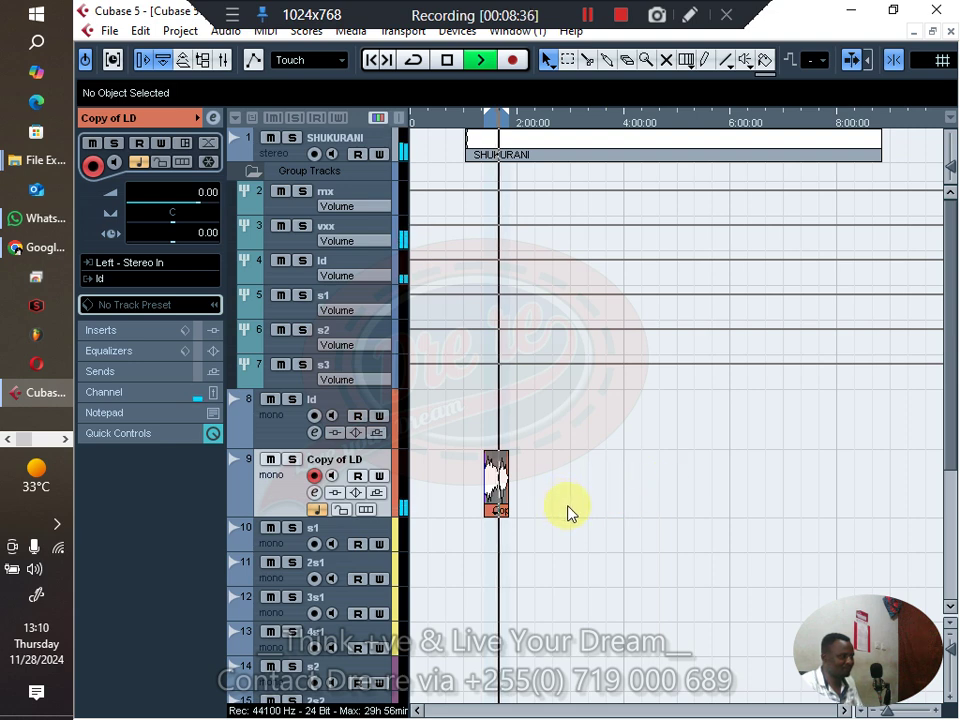
Record another vocal take on the Copy of LD track between the locators, from about 1:22 to 1:50
{"action": "key", "text": "space"}
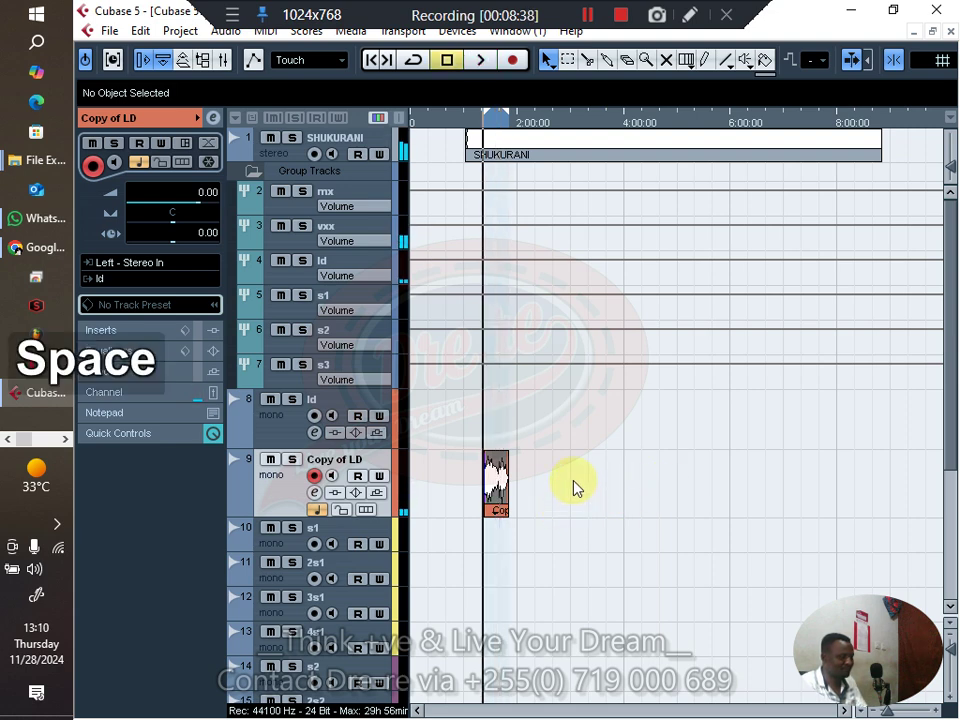
{"action": "left_click", "coordinate": [513, 62]}
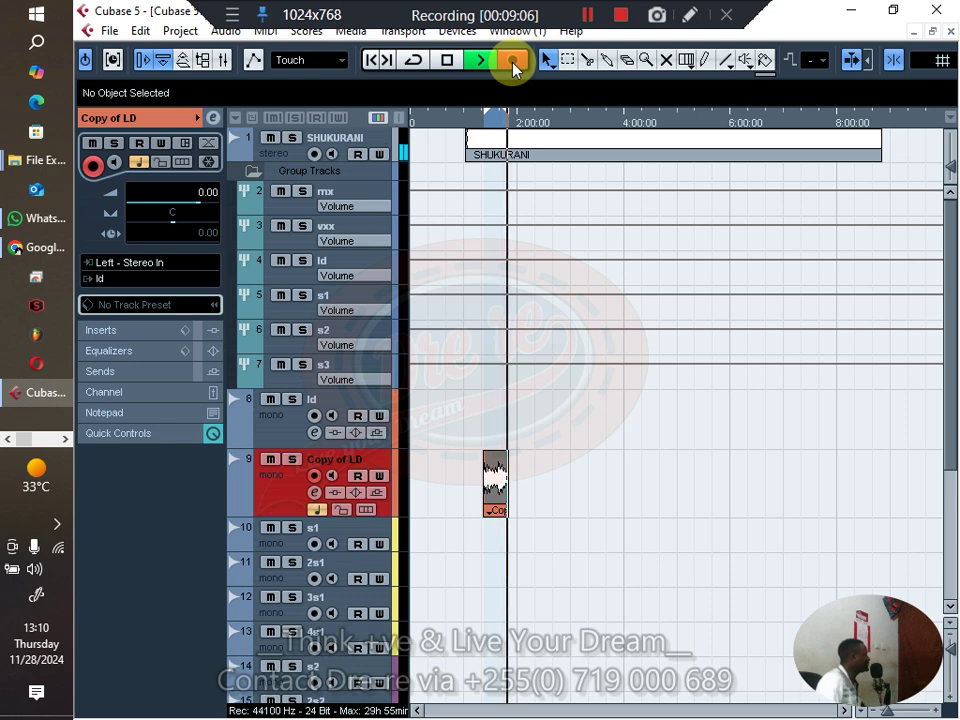
{"action": "key", "text": "space"}
Play back the new Copy of LD take and raise its clip volume to 4.00 dB
{"action": "key", "text": "space"}
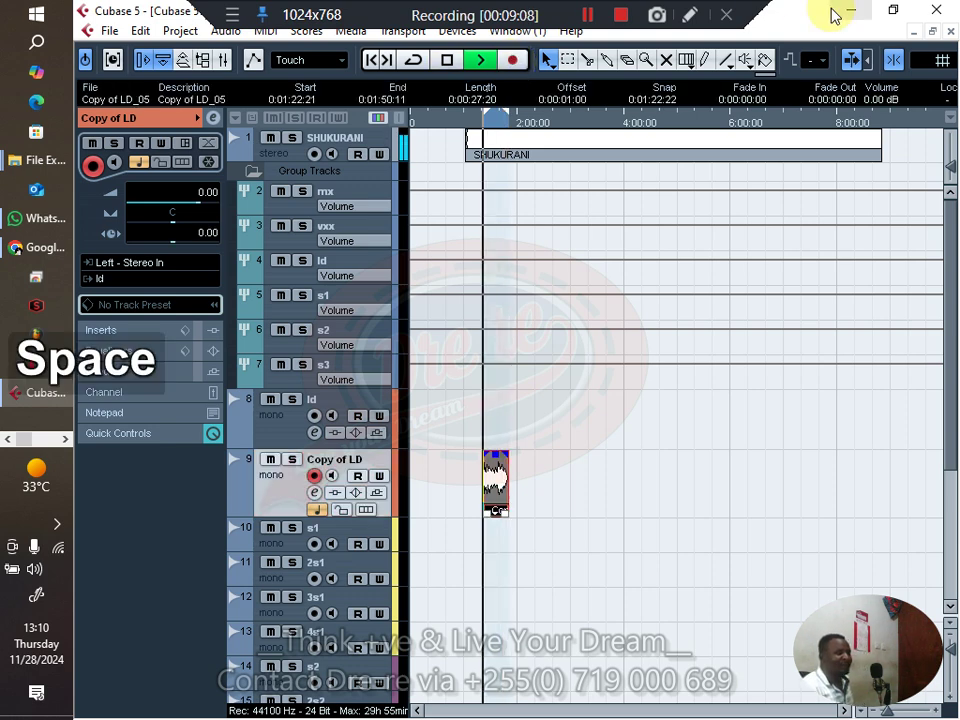
{"action": "left_click", "coordinate": [660, 339]}
{"action": "left_click", "coordinate": [497, 476]}
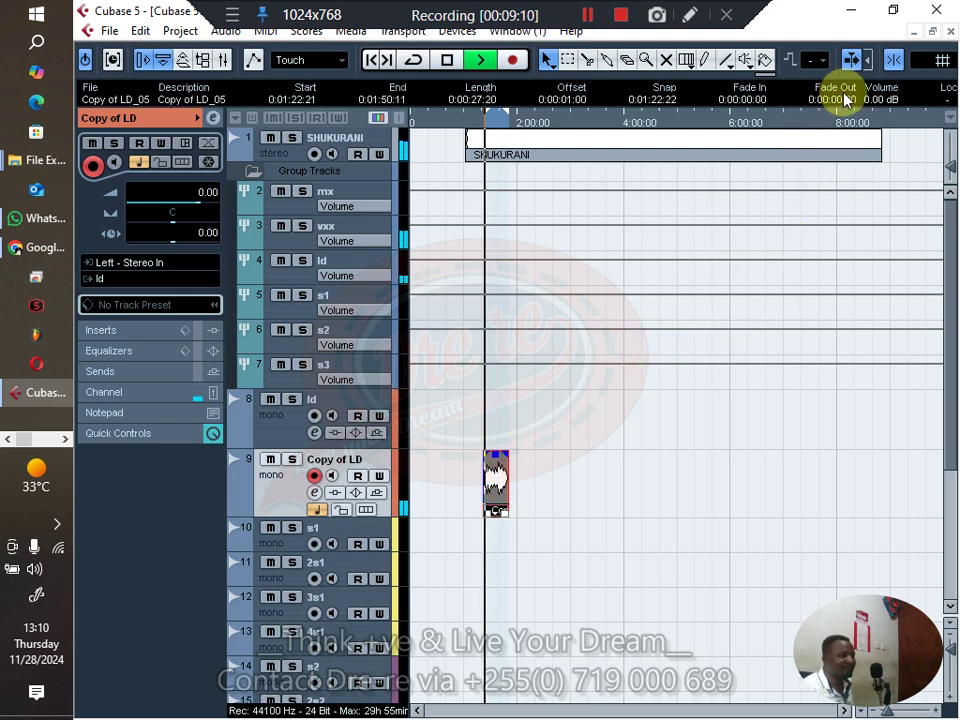
{"action": "scroll", "coordinate": [881, 100], "scroll_direction": "up", "scroll_amount": 1}
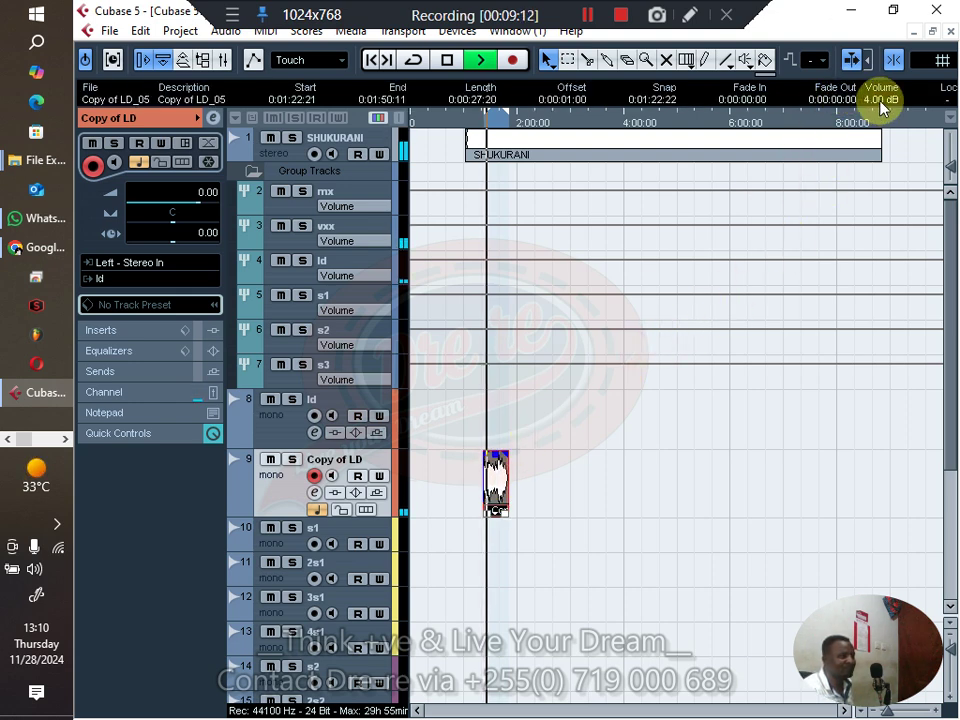
{"action": "left_click", "coordinate": [692, 318]}
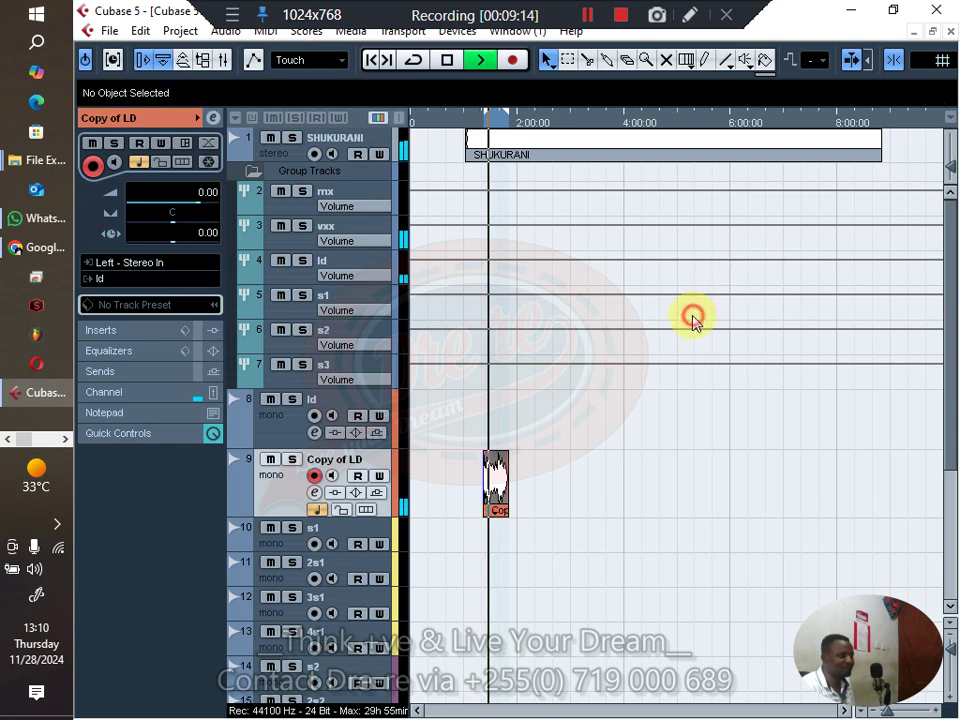
Nudge the new Copy of LD take slightly later so it starts at 0:01:22:23, while listening to it
{"action": "key", "text": "h"}
{"action": "key", "text": "h"}
{"action": "key", "text": "h"}
{"action": "key", "text": "h"}
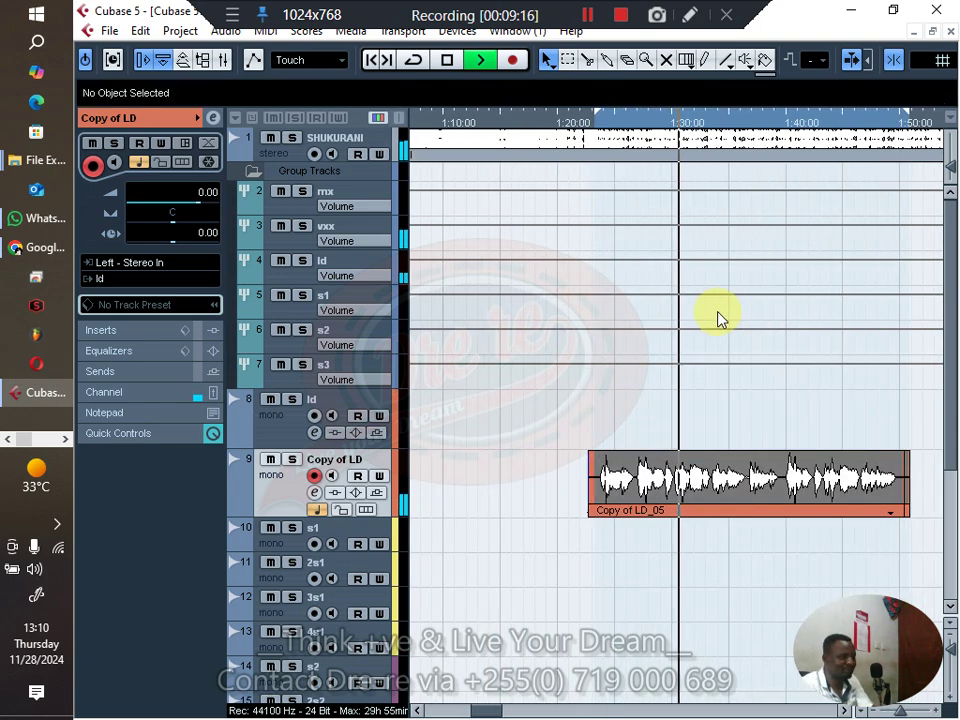
{"action": "key", "text": "Right"}
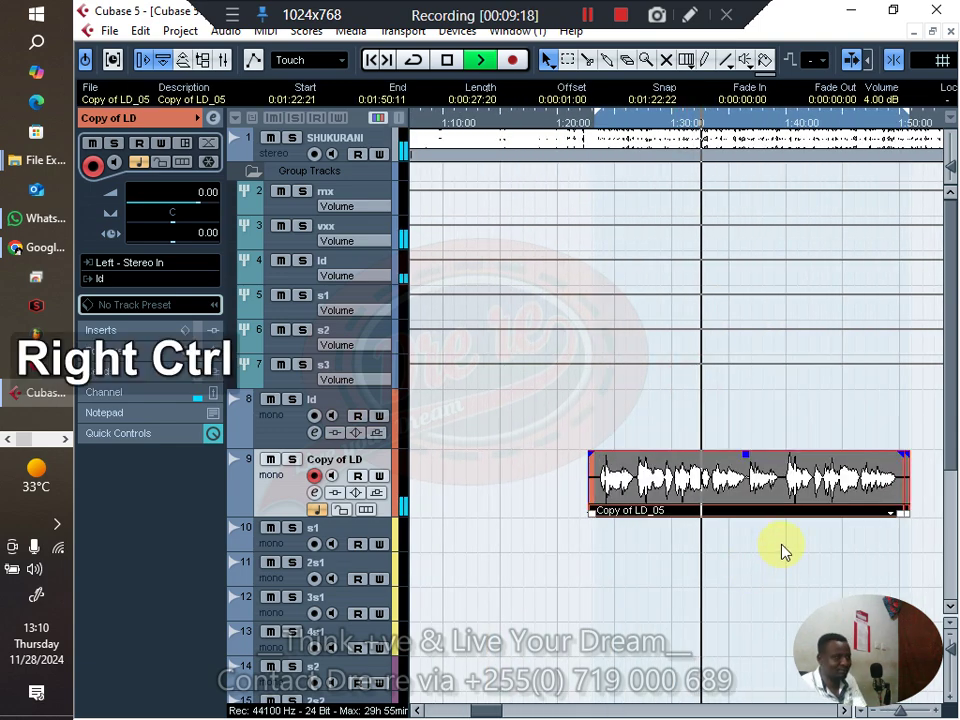
{"action": "key", "text": "g"}
{"action": "key", "text": "g"}
{"action": "key", "text": "g"}
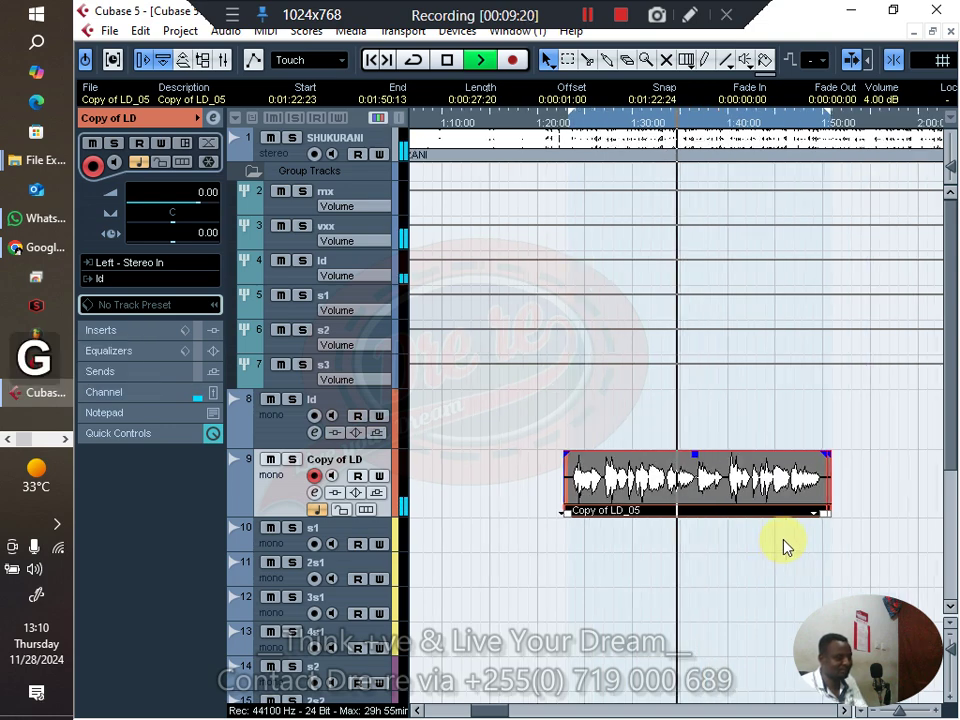
{"action": "left_click", "coordinate": [790, 485]}
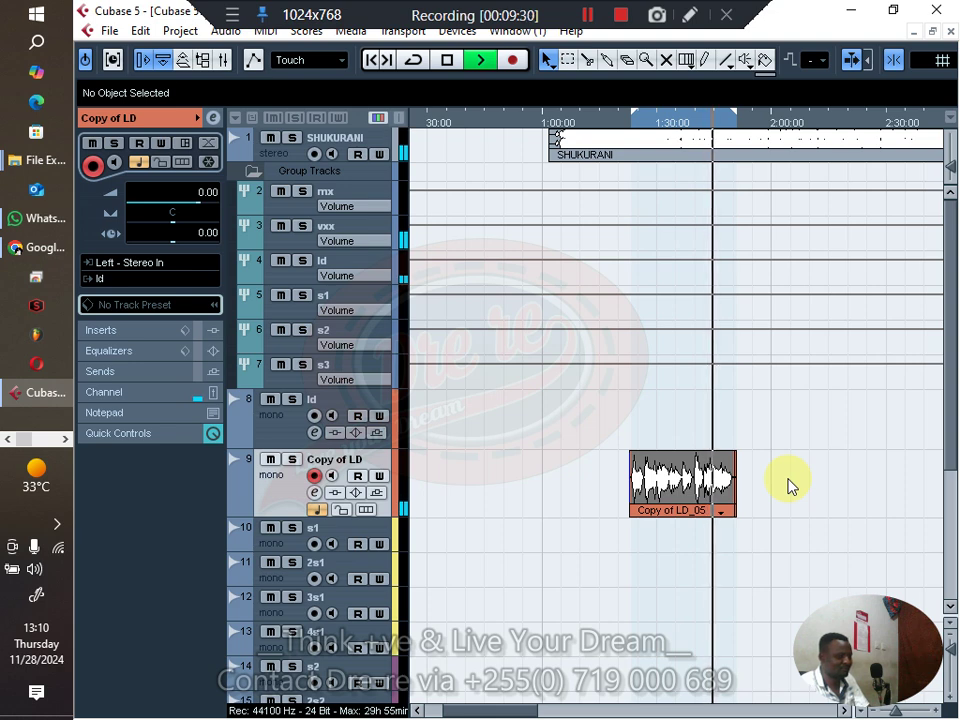
{"action": "key", "text": "g"}
{"action": "key", "text": "g"}
{"action": "key", "text": "g"}
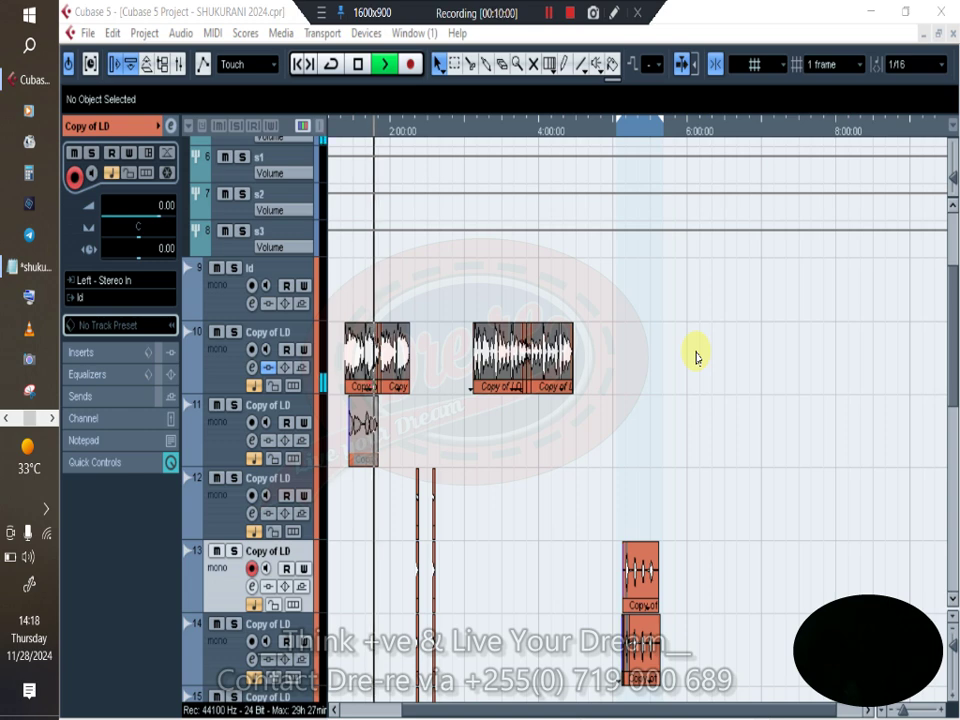
Listen to the lead vocal clips on track 10 and examine their waveforms and joins around 1:44 to 2:08
{"action": "key", "text": "h"}
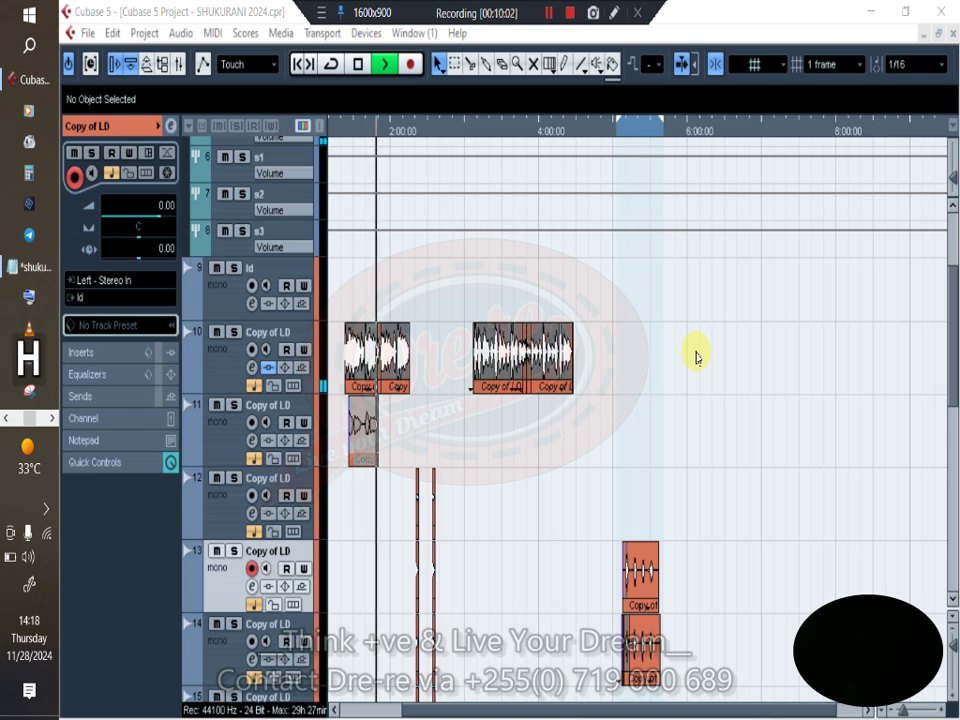
{"action": "key", "text": "g"}
{"action": "key", "text": "h"}
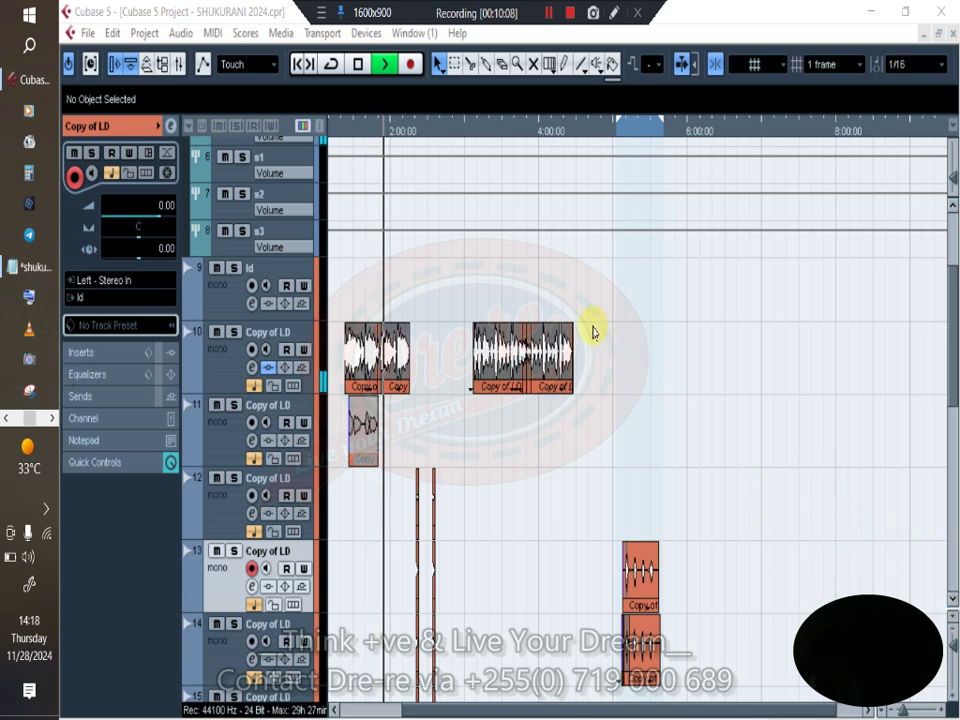
{"action": "key", "text": "h"}
{"action": "key", "text": "h"}
{"action": "key", "text": "h"}
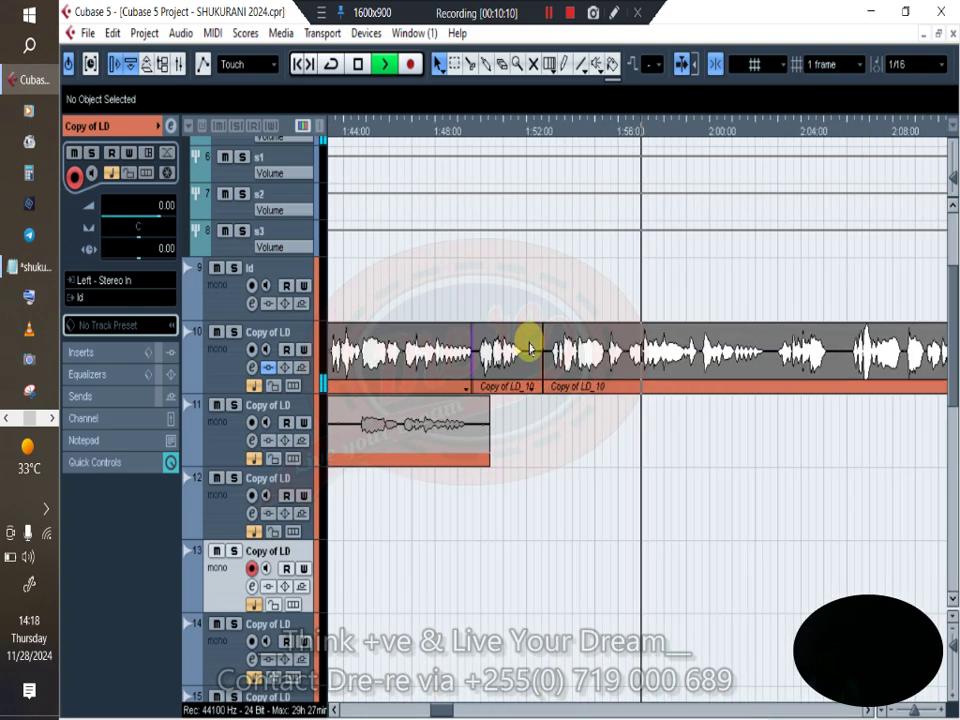
{"action": "key", "text": "g"}
{"action": "key", "text": "g"}
{"action": "key", "text": "g"}
{"action": "key", "text": "g"}
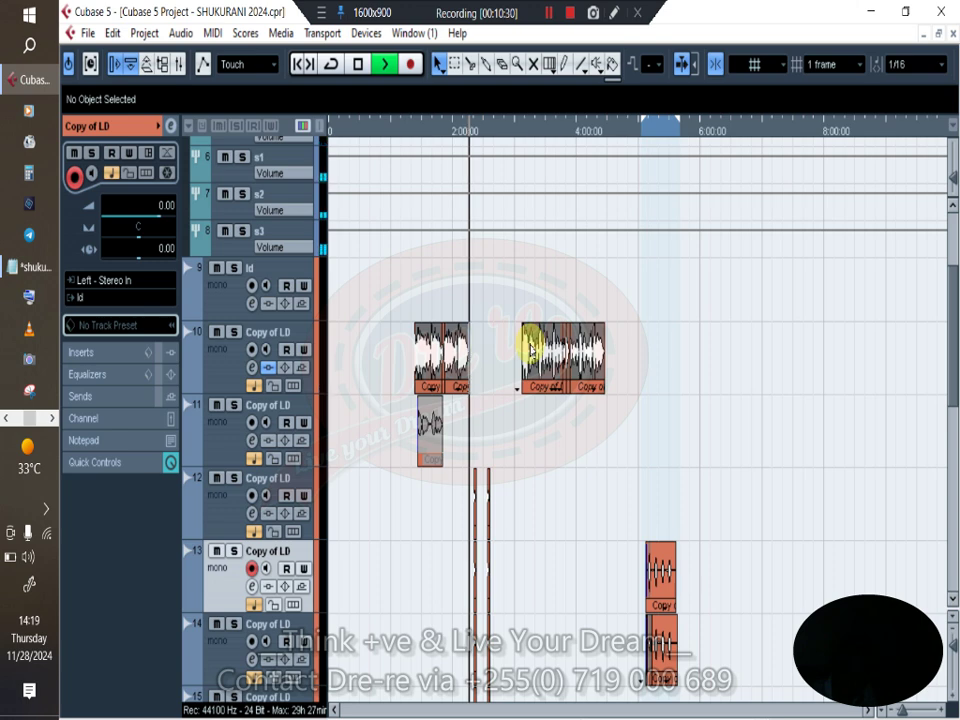
Select the short Copy of LD clips on tracks 12 to 15 near 2:20 and 2:35 and lower their volume to -12.00 dB
{"action": "scroll", "coordinate": [680, 395], "scroll_direction": "down", "scroll_amount": 3}
{"action": "scroll", "coordinate": [548, 303], "scroll_direction": "up", "scroll_amount": 1}
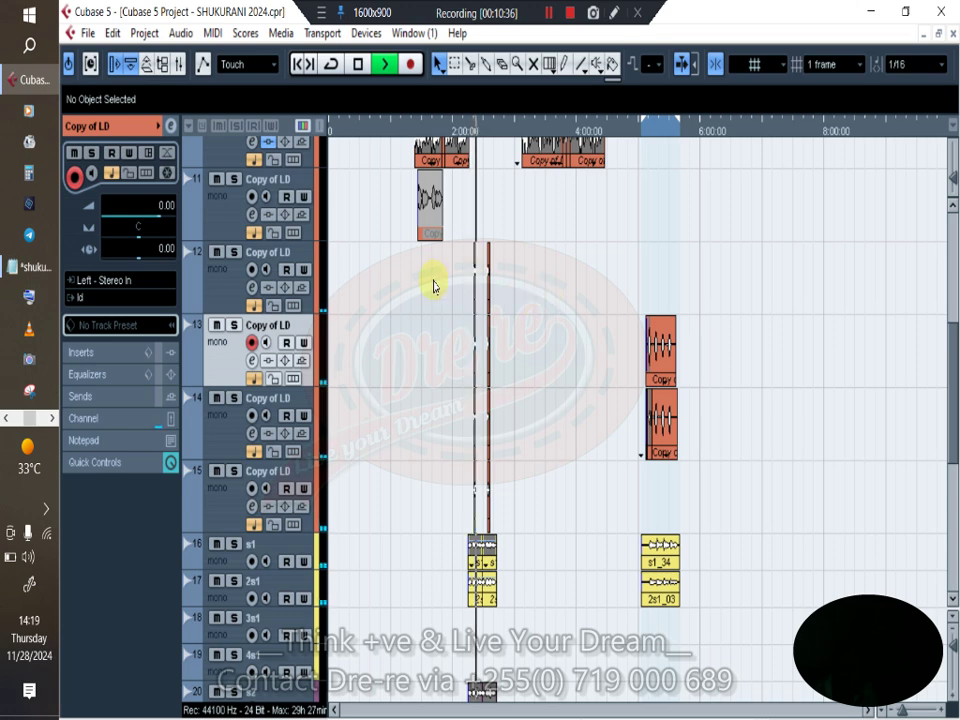
{"action": "left_click_drag", "start_coordinate": [434, 280], "coordinate": [551, 518]}
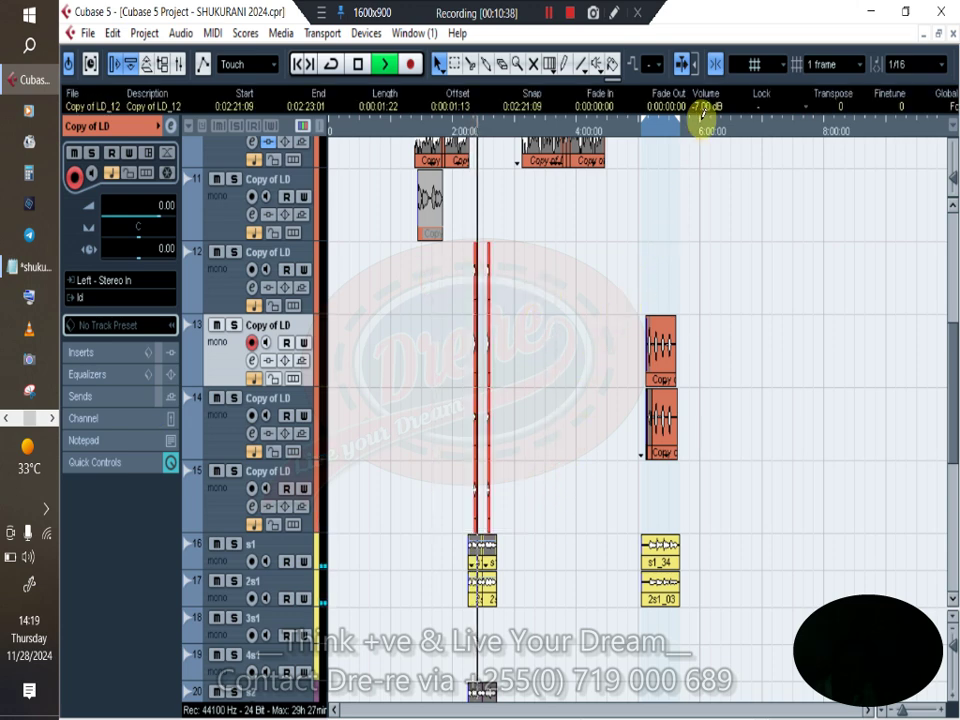
{"action": "scroll", "coordinate": [703, 110], "scroll_direction": "down", "scroll_amount": 3}
{"action": "scroll", "coordinate": [703, 110], "scroll_direction": "down", "scroll_amount": 1}
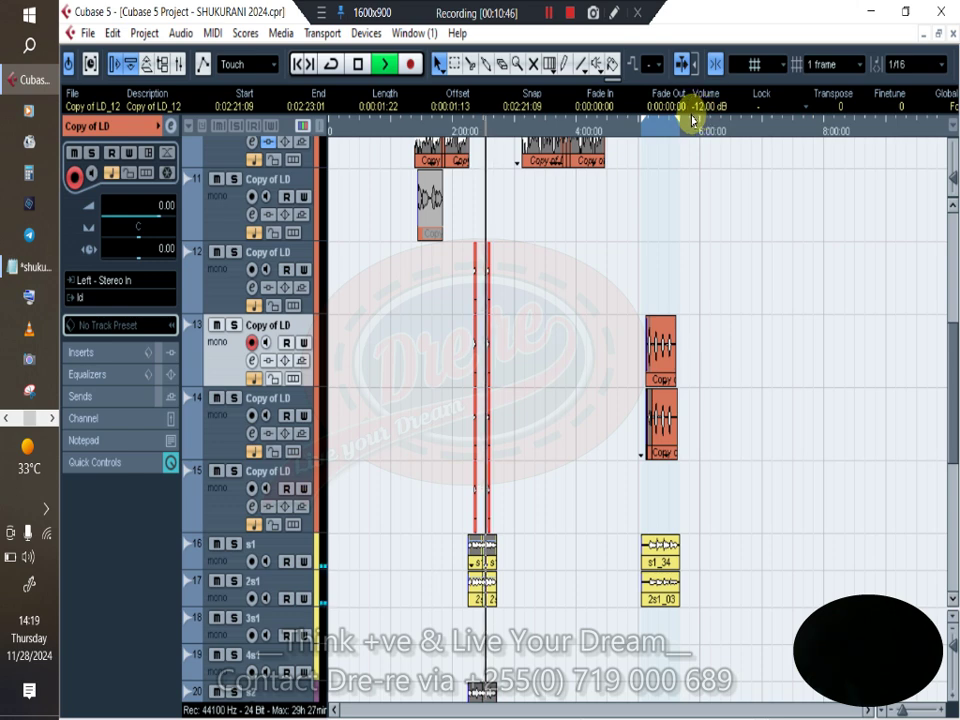
Continue playback and examine the short Copy of LD clips on tracks 12 to 15 beside the s1 and 2s1 clips
{"action": "key", "text": "h"}
{"action": "key", "text": "h"}
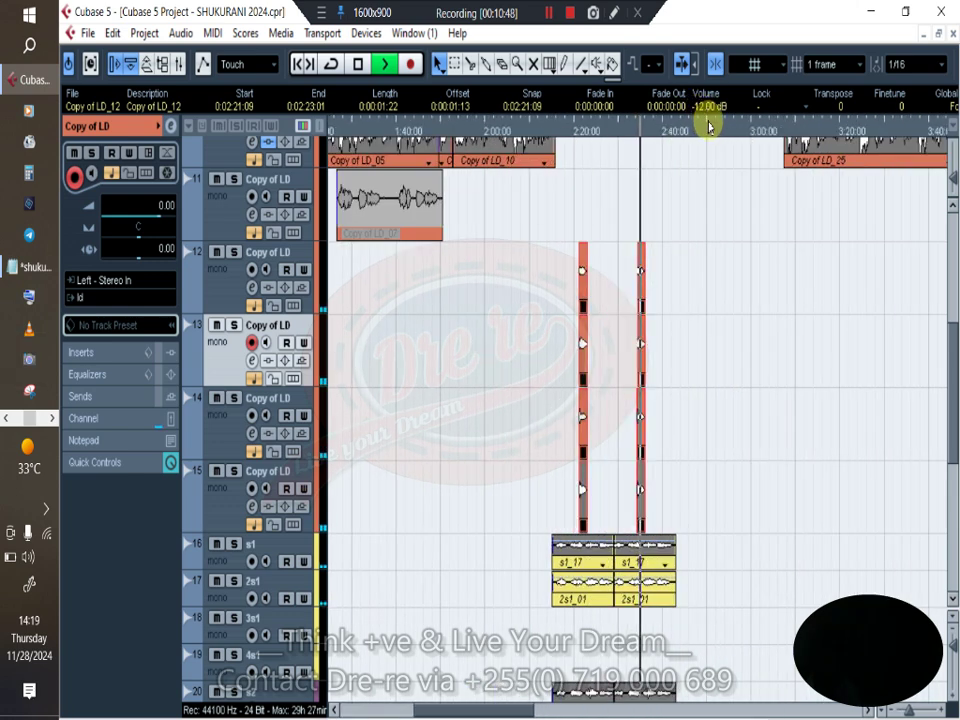
{"action": "key", "text": "g"}
{"action": "key", "text": "g"}
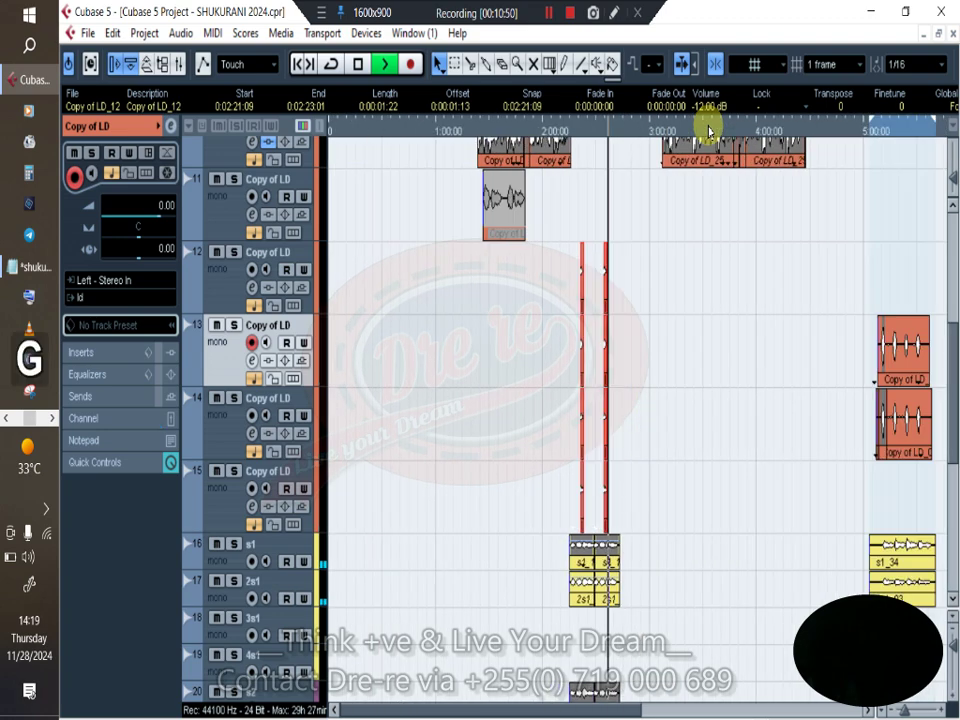
{"action": "key", "text": "g"}
{"action": "key", "text": "h"}
{"action": "key", "text": "h"}
{"action": "key", "text": "h"}
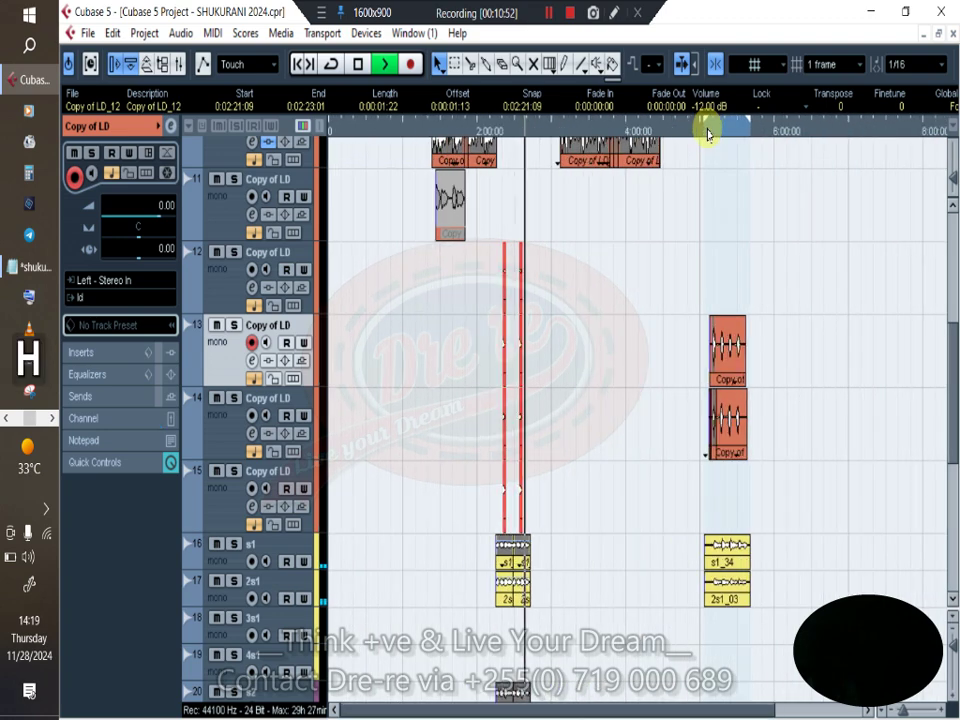
{"action": "key", "text": "g"}
{"action": "key", "text": "g"}
{"action": "key", "text": "g"}
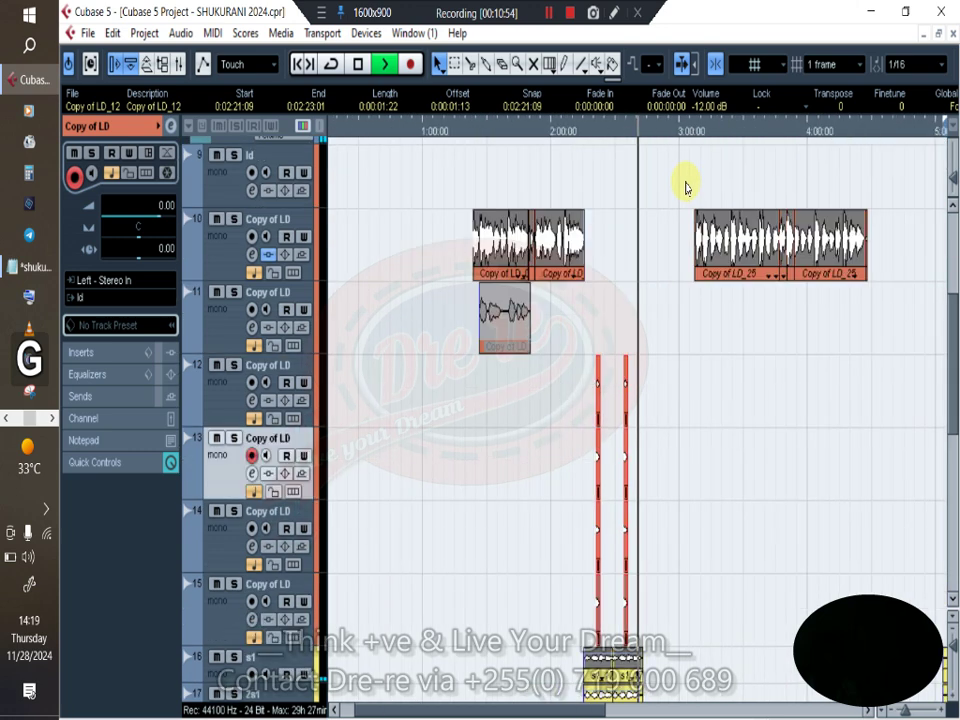
Listen to the later lead vocal section on track 10 and examine its clips from about 3:05 to 4:25
{"action": "scroll", "coordinate": [680, 175], "scroll_direction": "up", "scroll_amount": 5}
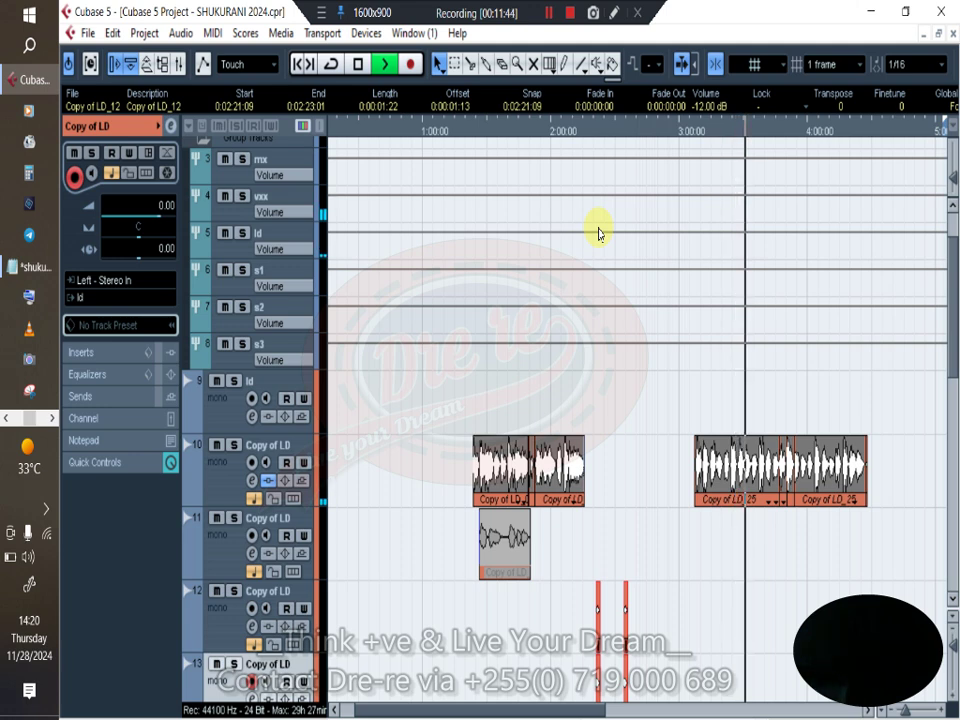
{"action": "key", "text": "g"}
{"action": "key", "text": "g"}
{"action": "key", "text": "h"}
{"action": "key", "text": "h"}
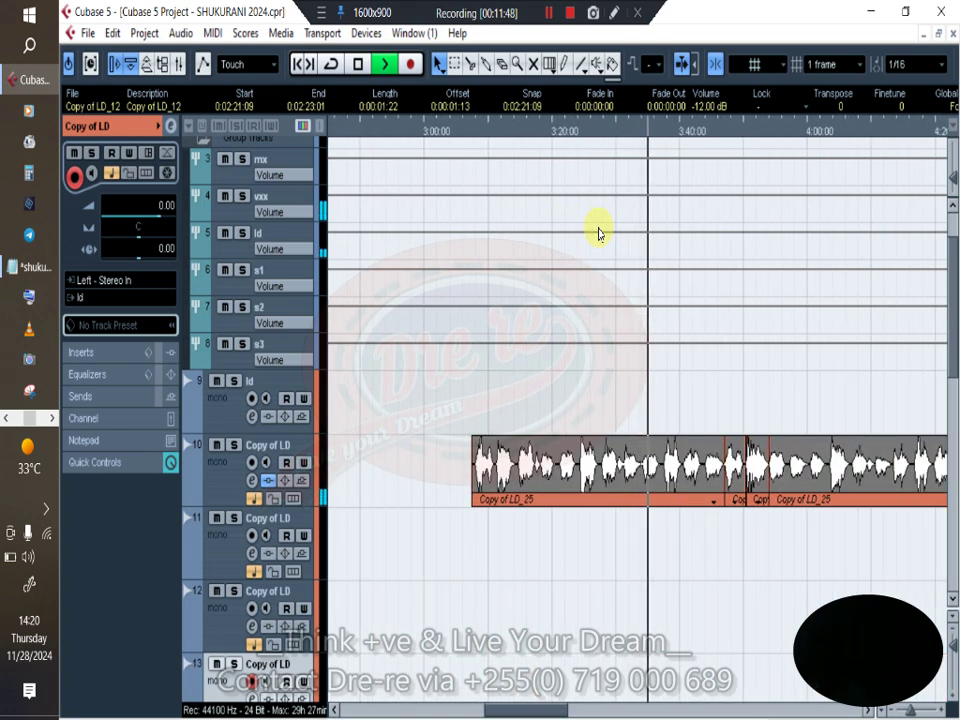
{"action": "key", "text": "g"}
{"action": "key", "text": "g"}
{"action": "key", "text": "g"}
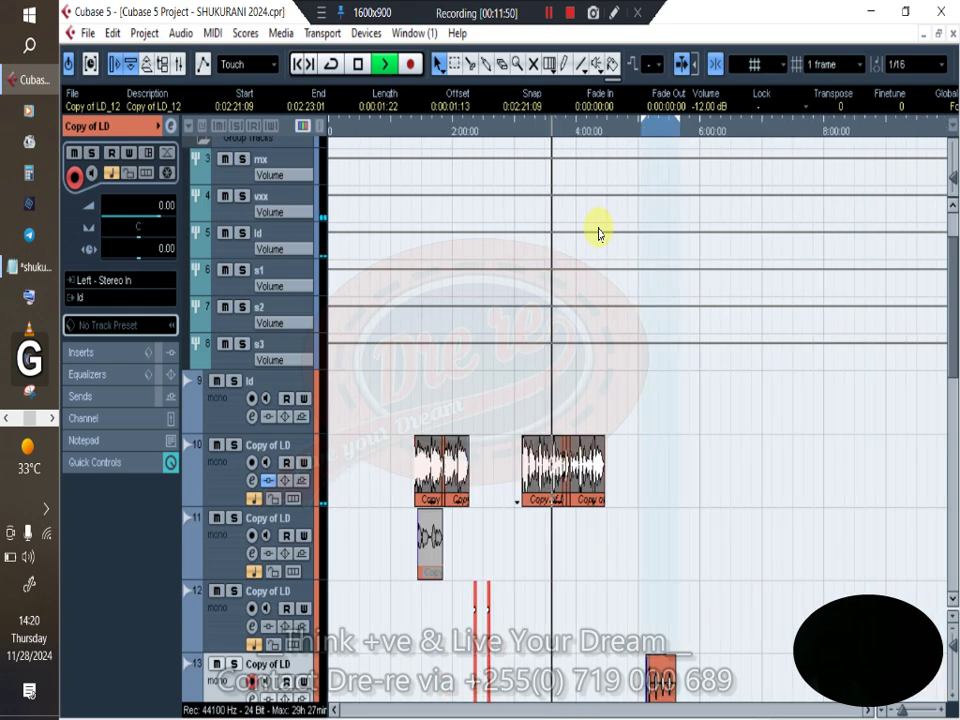